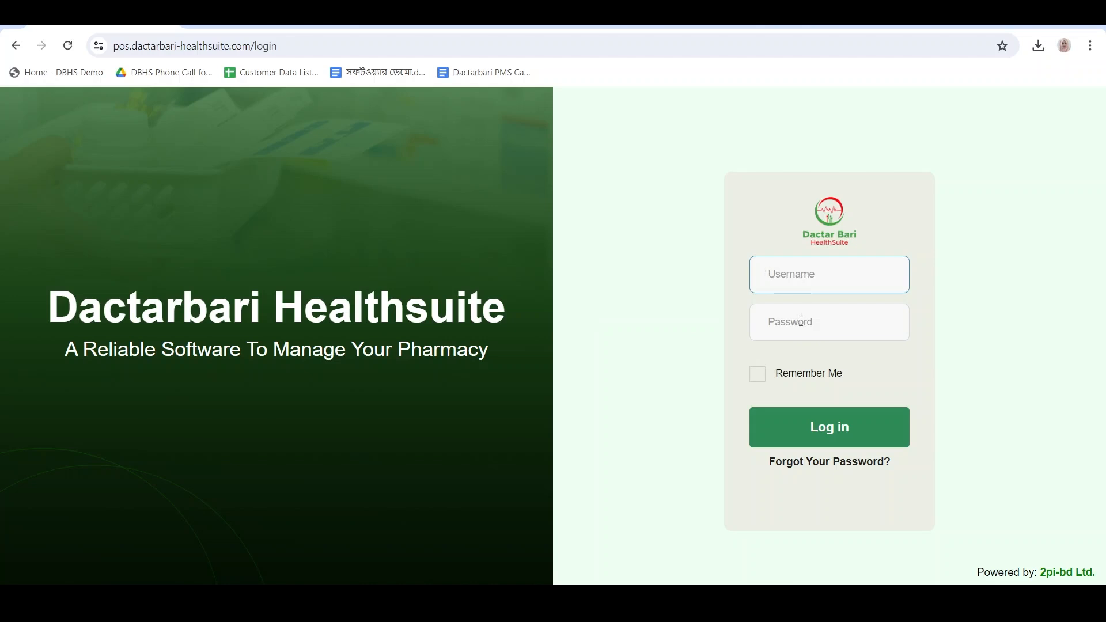
# - Log in to the pharmacy system with the username dbhsdemo and the account password
pyautogui.click(800, 274)
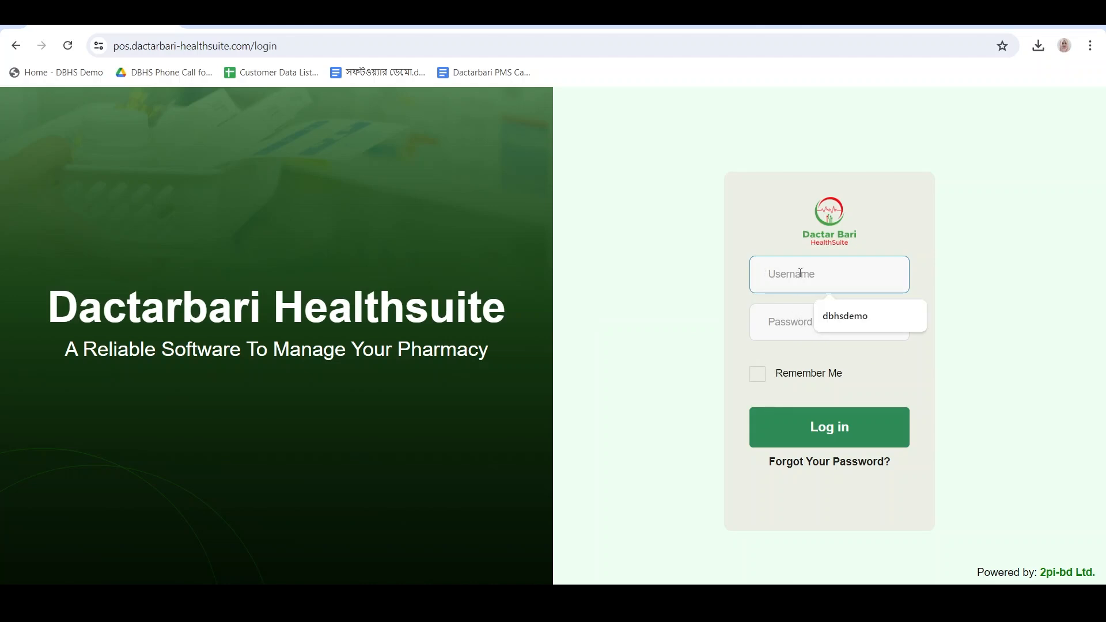
pyautogui.click(858, 317)
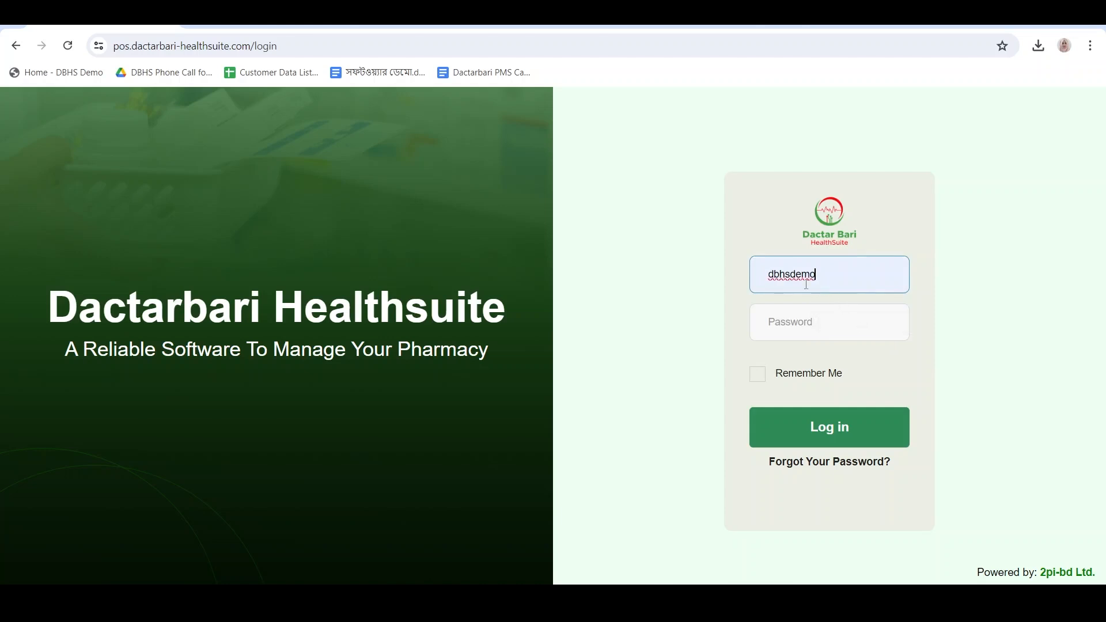
pyautogui.click(804, 331)
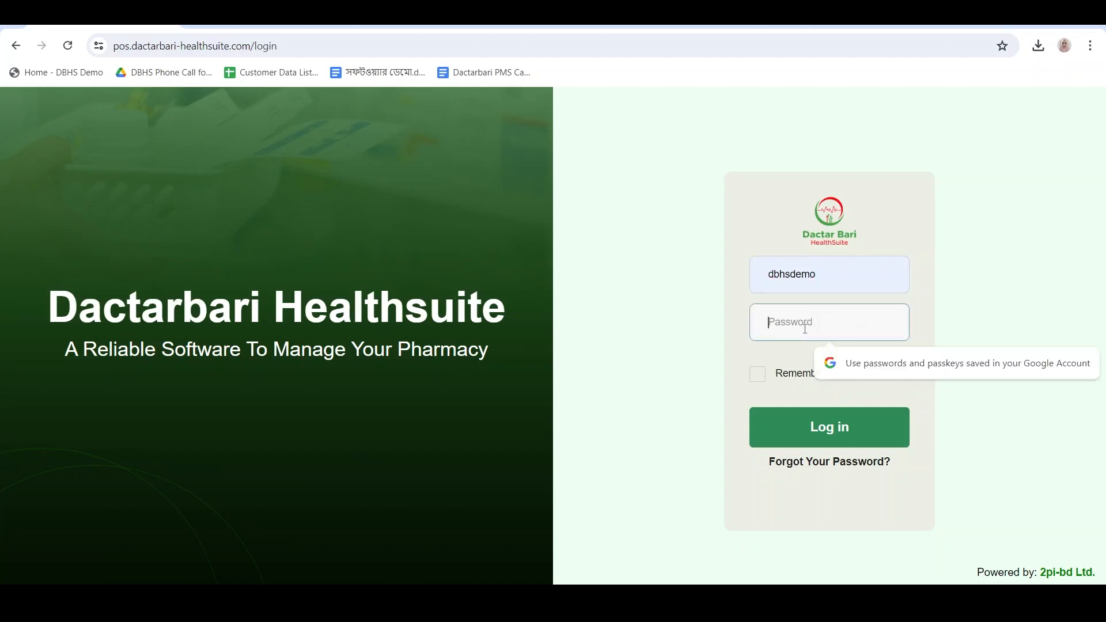
pyautogui.hotkey('ctrl', 'v')
pyautogui.write('••••')
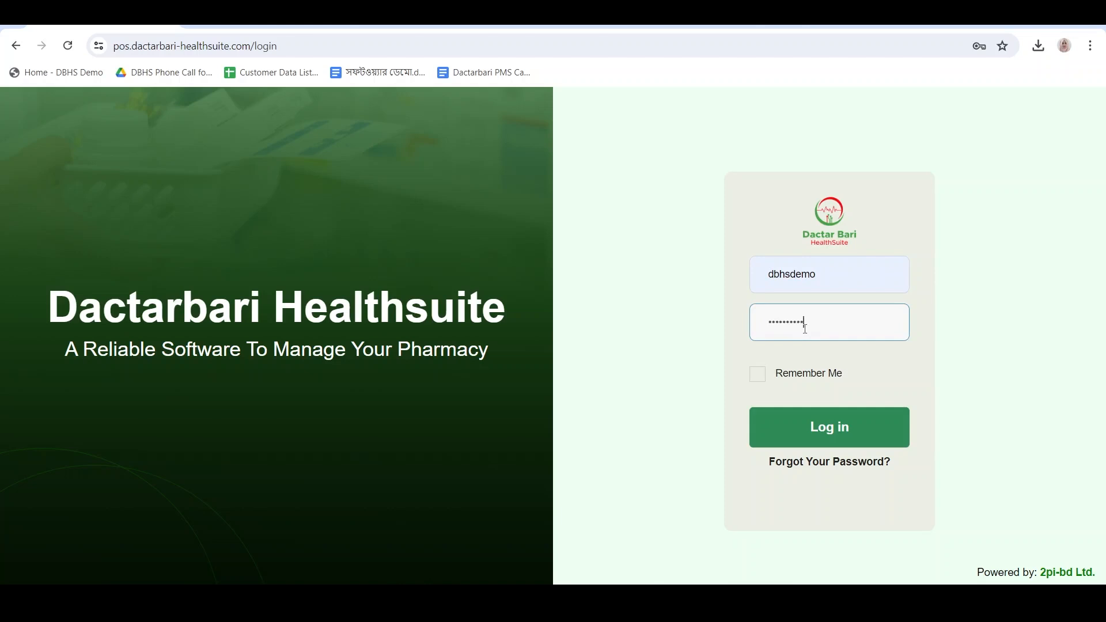
pyautogui.click(843, 425)
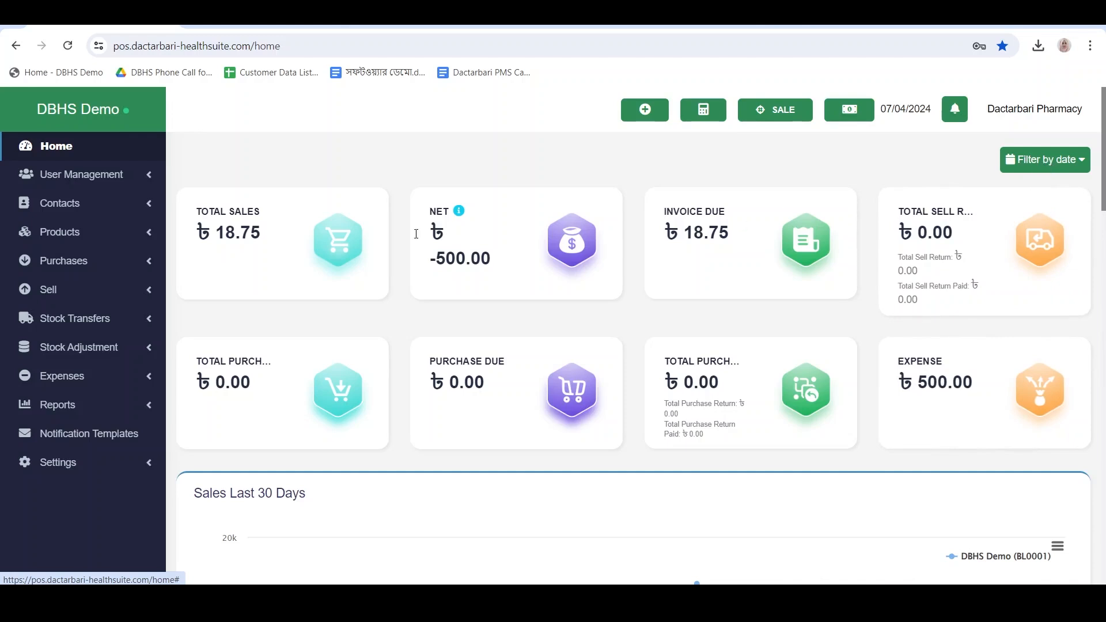
# - Filter the dashboard totals by Yesterday and switch the date range to Last 7 Days
pyautogui.click(1031, 166)
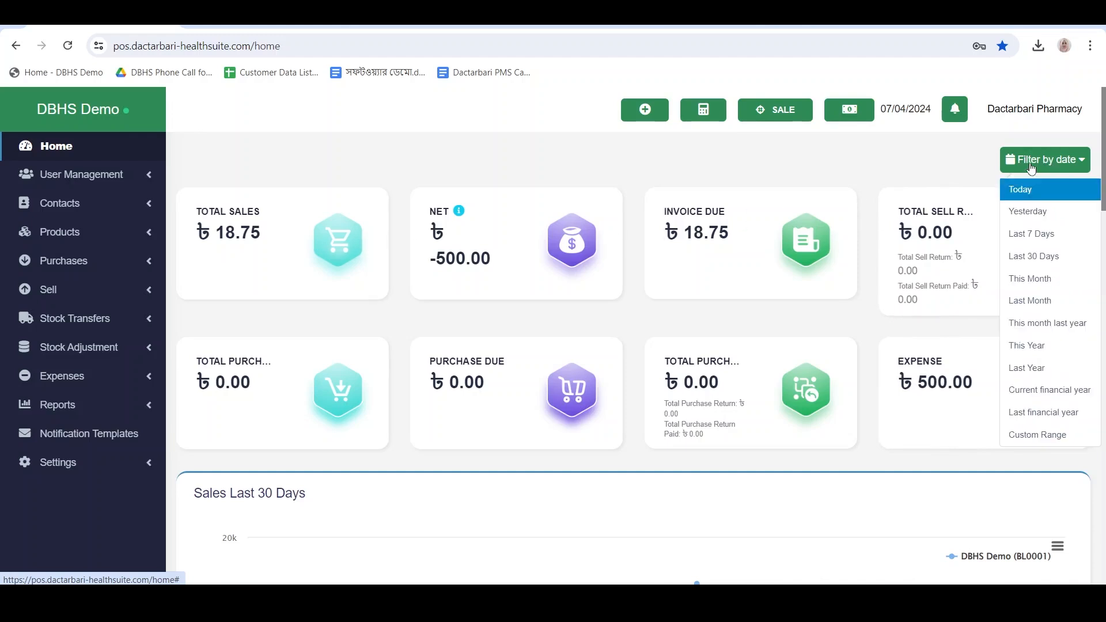
pyautogui.click(1036, 213)
pyautogui.click(1038, 164)
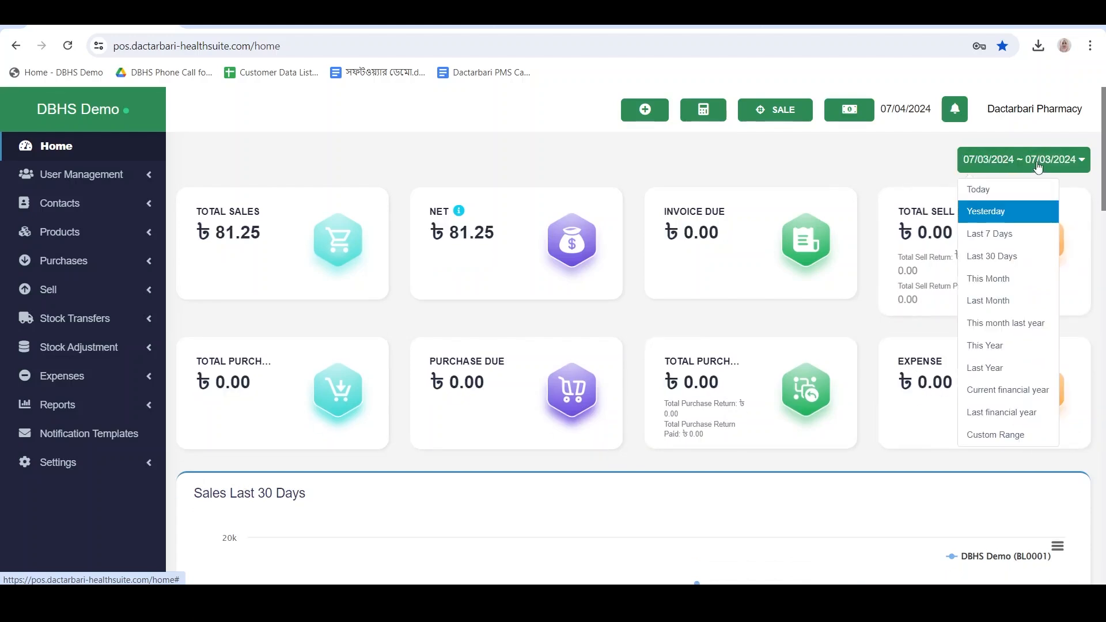
pyautogui.click(992, 237)
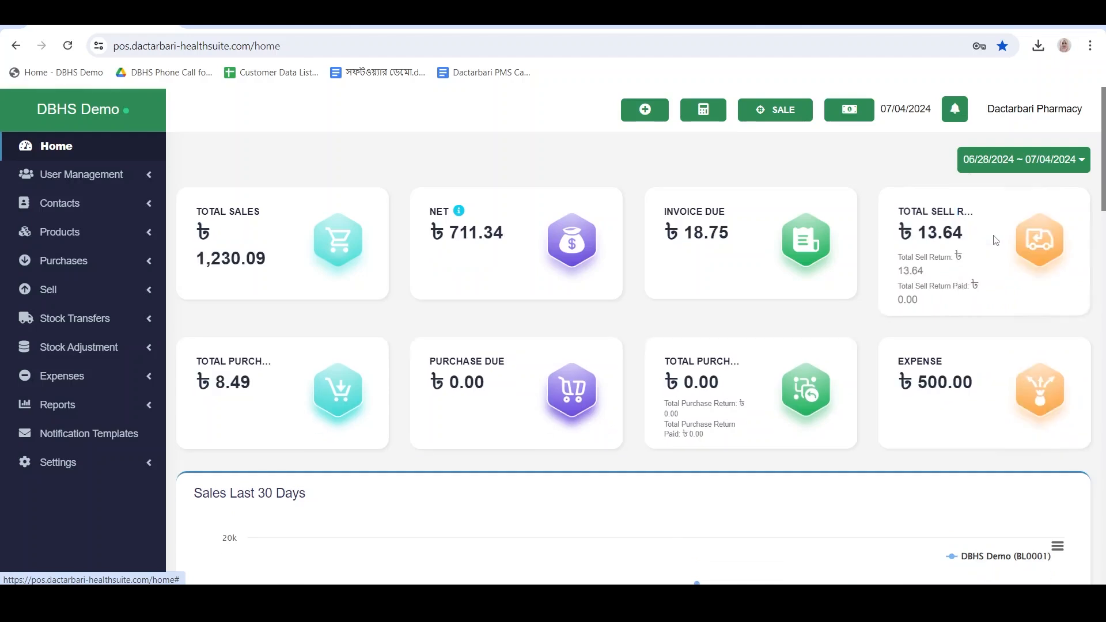
pyautogui.click(1031, 161)
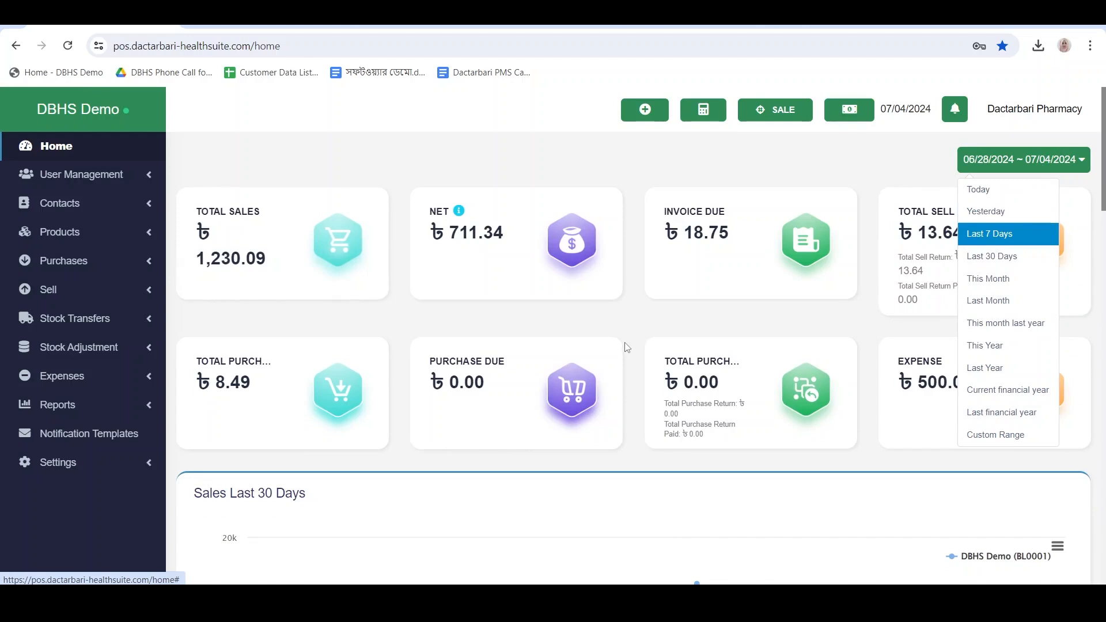
# - Review the dashboard's sales charts for the last 30 days and the current financial year
pyautogui.scroll(-3, 576, 389)
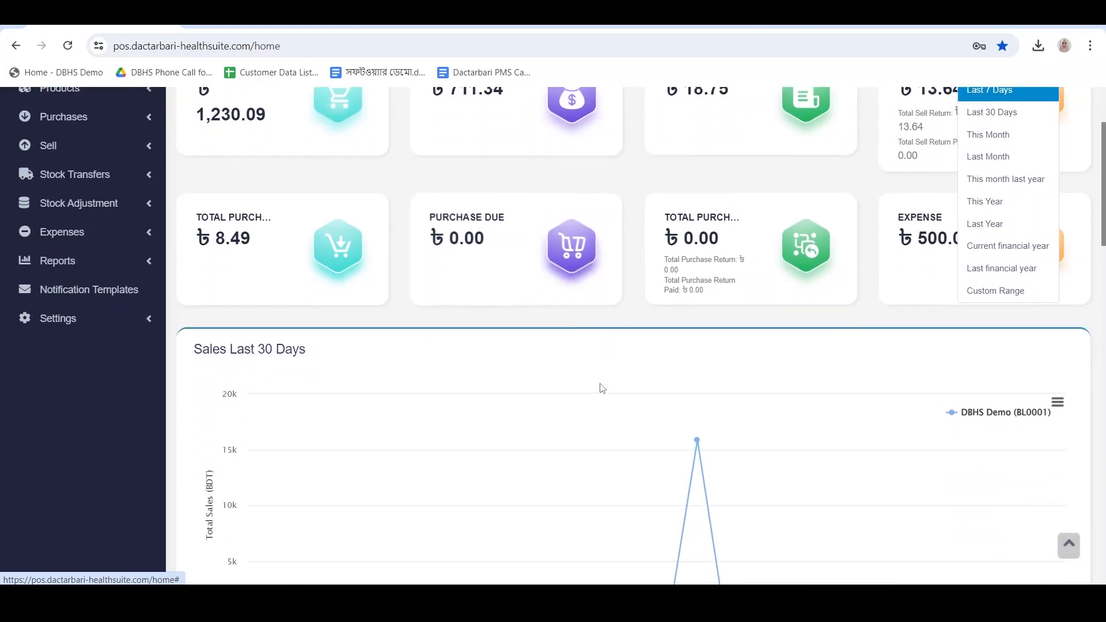
pyautogui.scroll(-4, 601, 388)
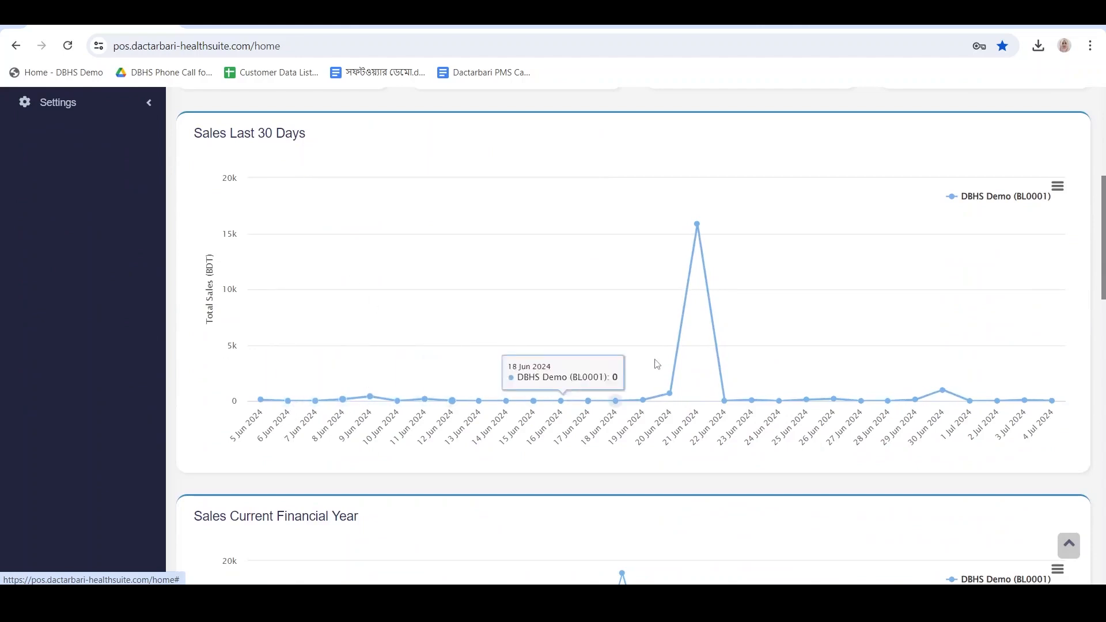
pyautogui.scroll(-5, 607, 369)
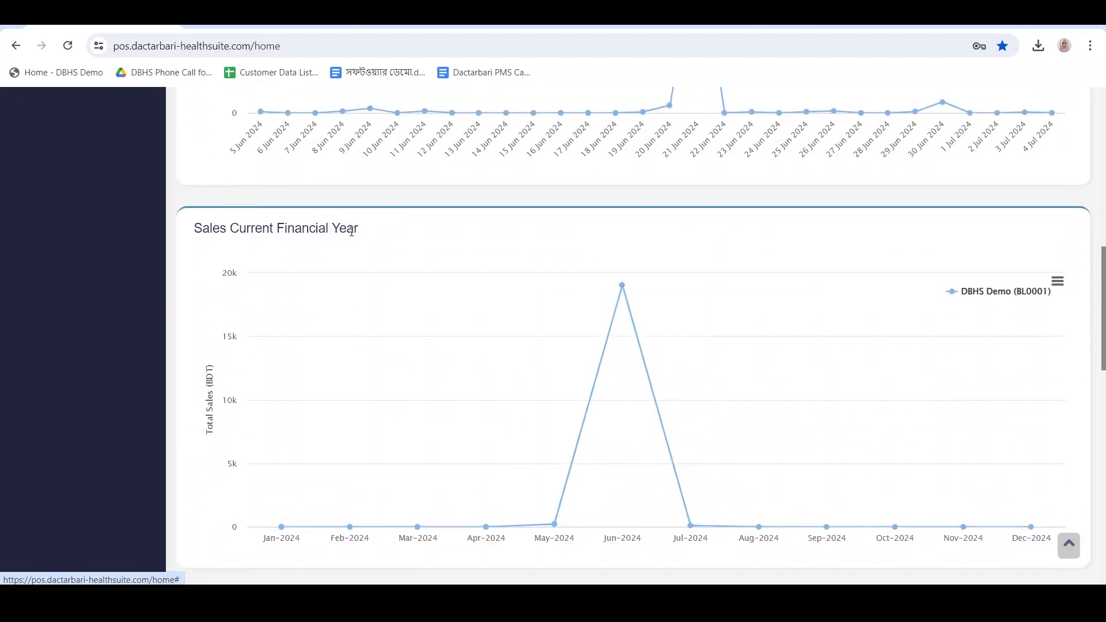
pyautogui.scroll(-3, 410, 268)
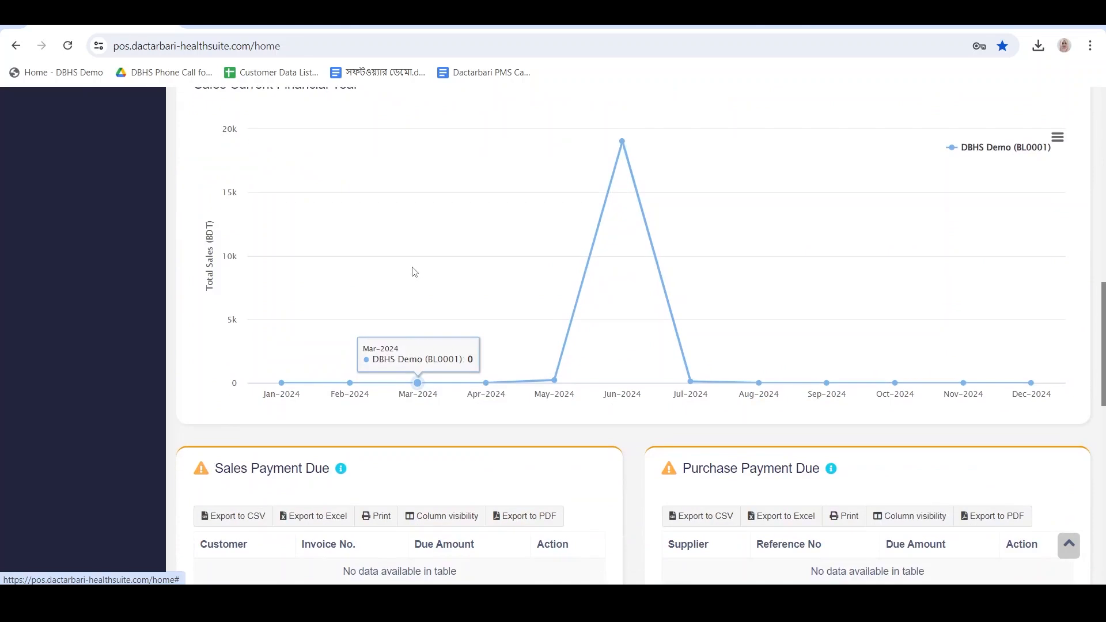
pyautogui.scroll(1, 413, 270)
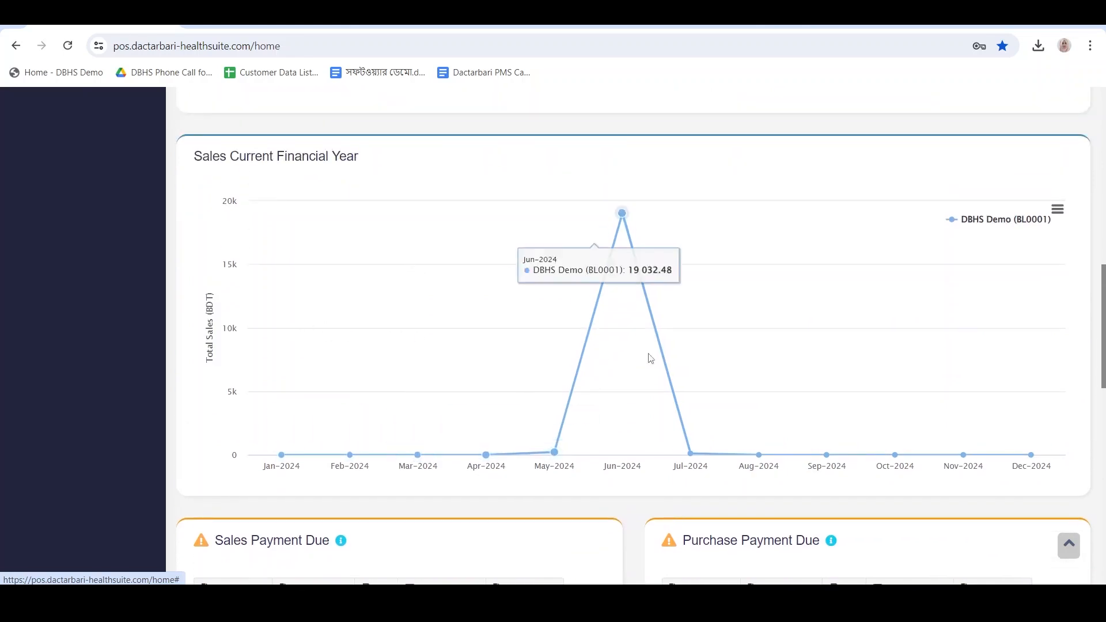
# - Look through the dashboard's payment due, stock alert, stock expiry, sales order and pending shipment tables
pyautogui.scroll(-5, 753, 366)
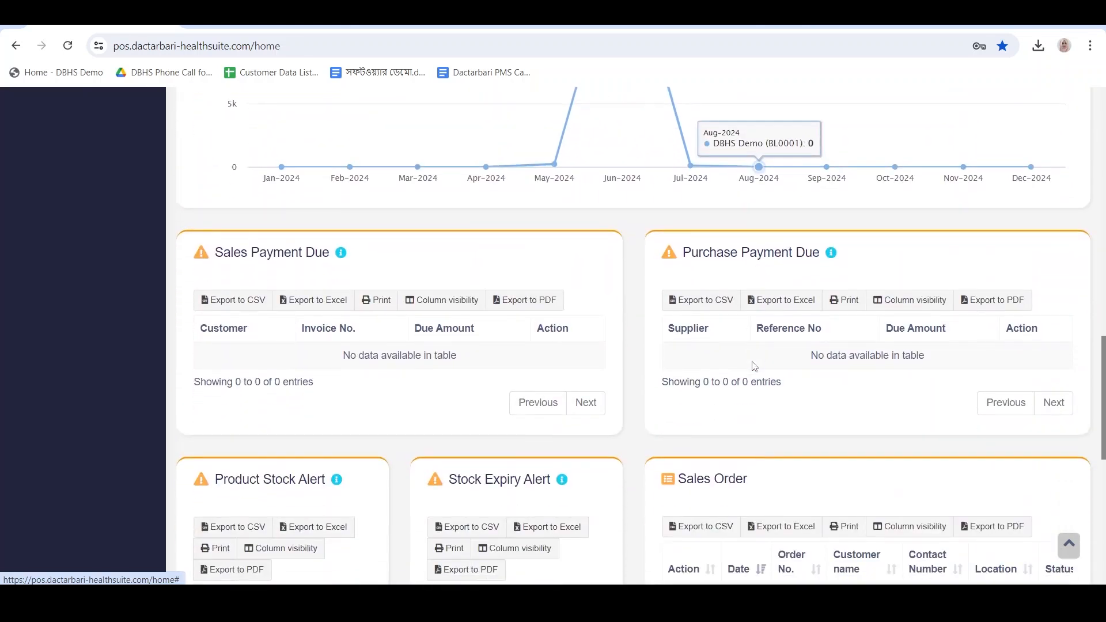
pyautogui.scroll(-1, 655, 337)
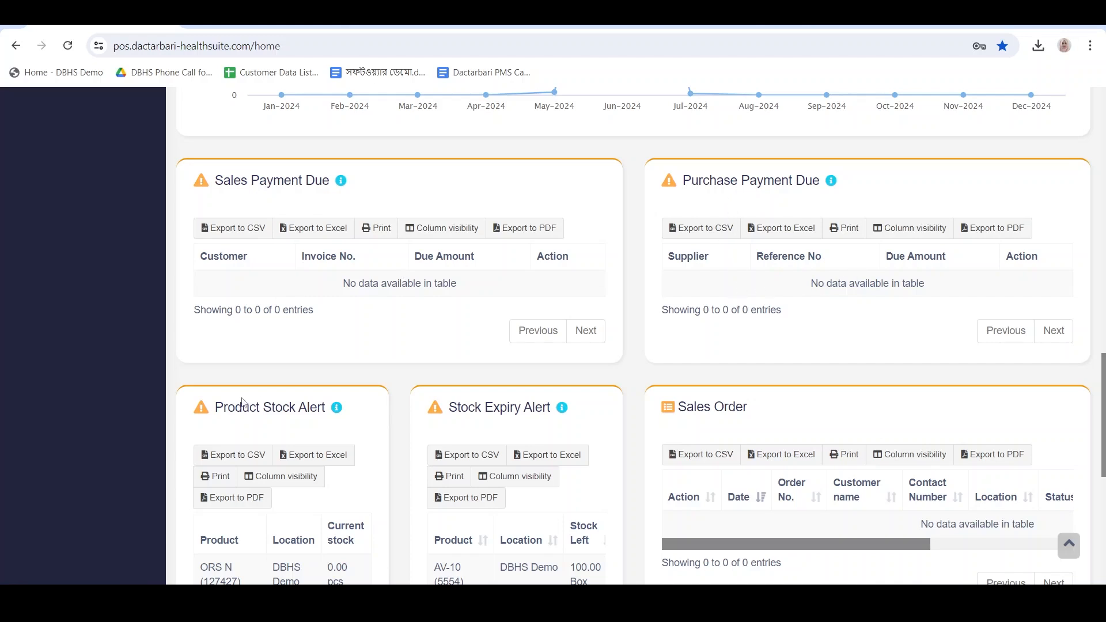
pyautogui.scroll(-1, 242, 402)
pyautogui.scroll(-2, 247, 403)
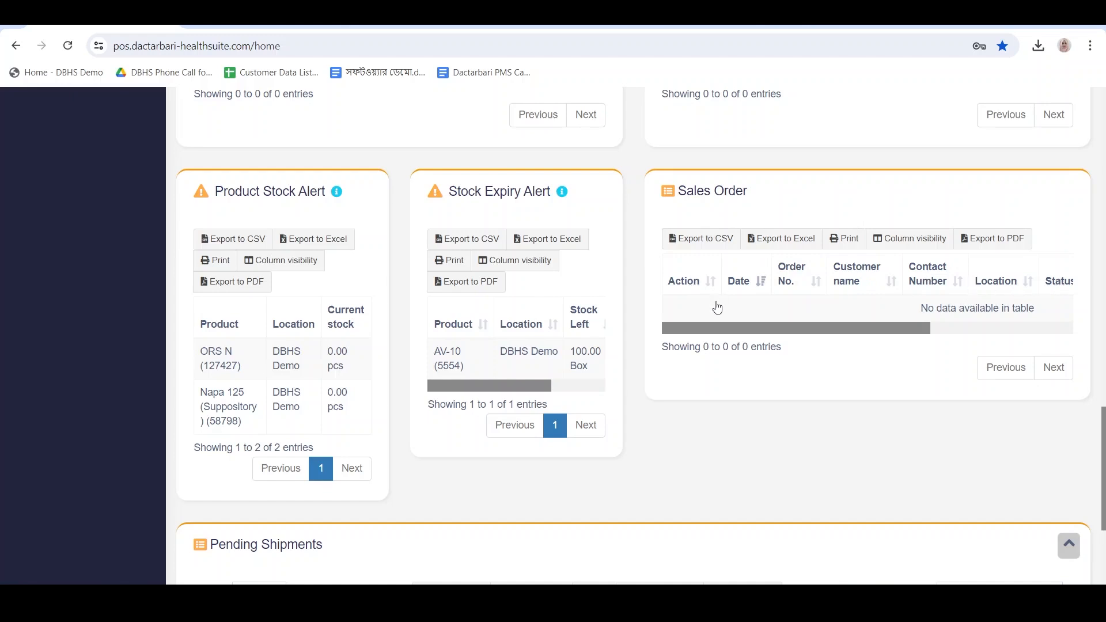
pyautogui.scroll(-2, 660, 378)
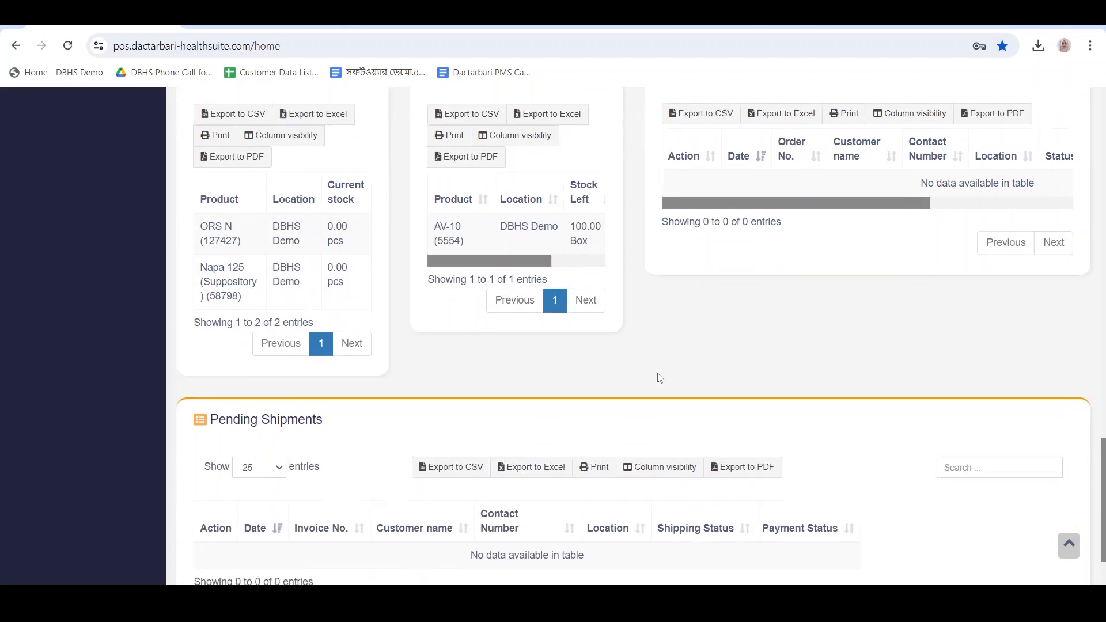
pyautogui.scroll(-2, 660, 378)
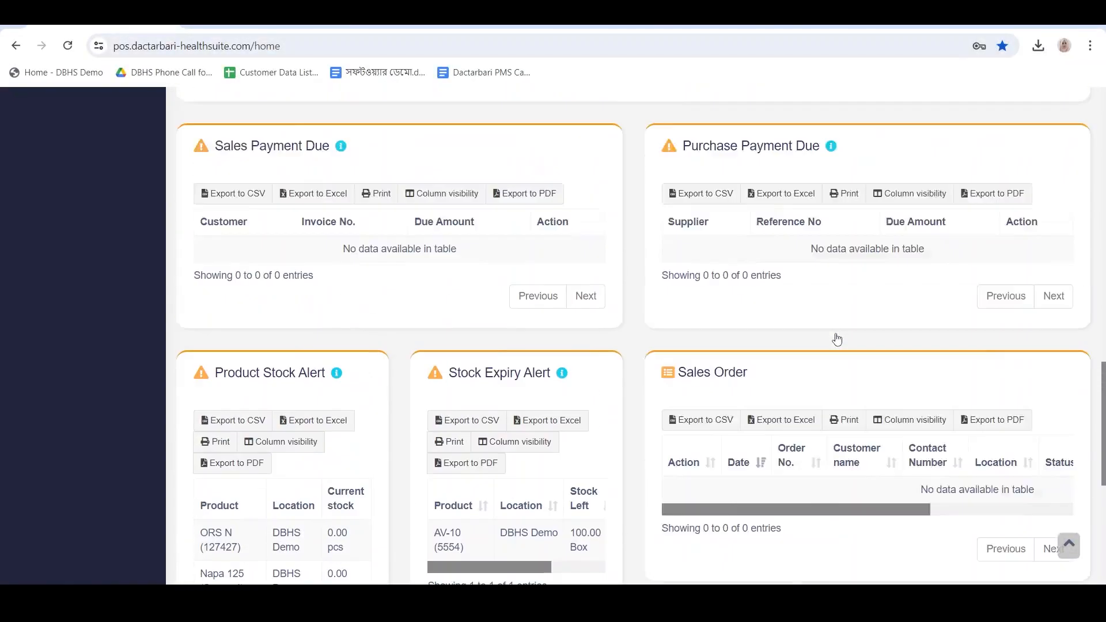
pyautogui.scroll(10, 837, 339)
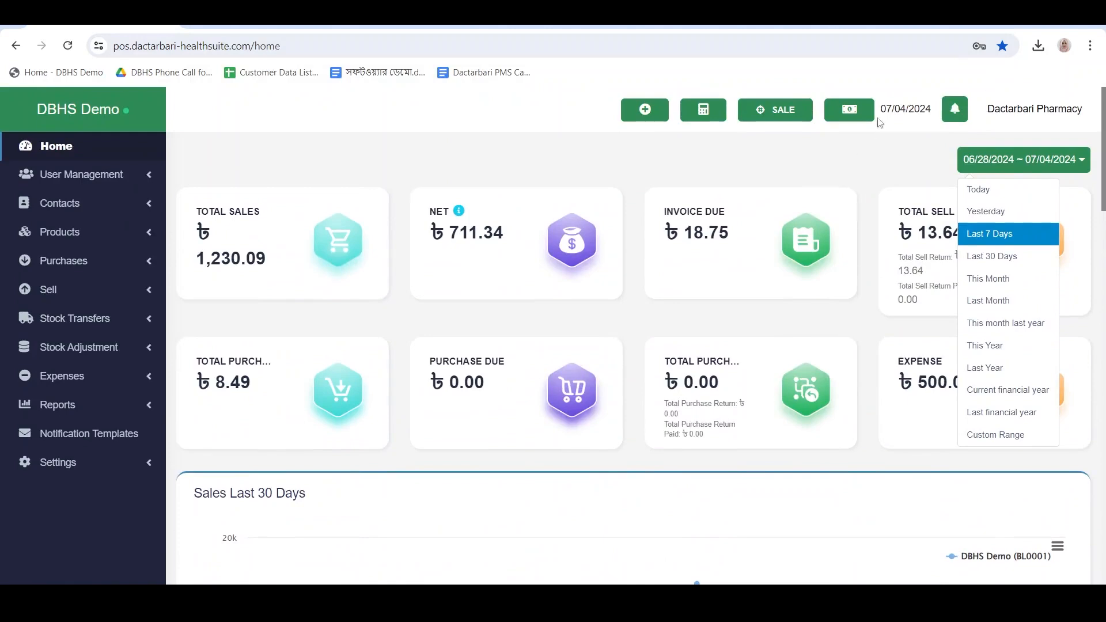
# - View today's profit report, examine its gross and net profit figures, and close the report
pyautogui.click(849, 111)
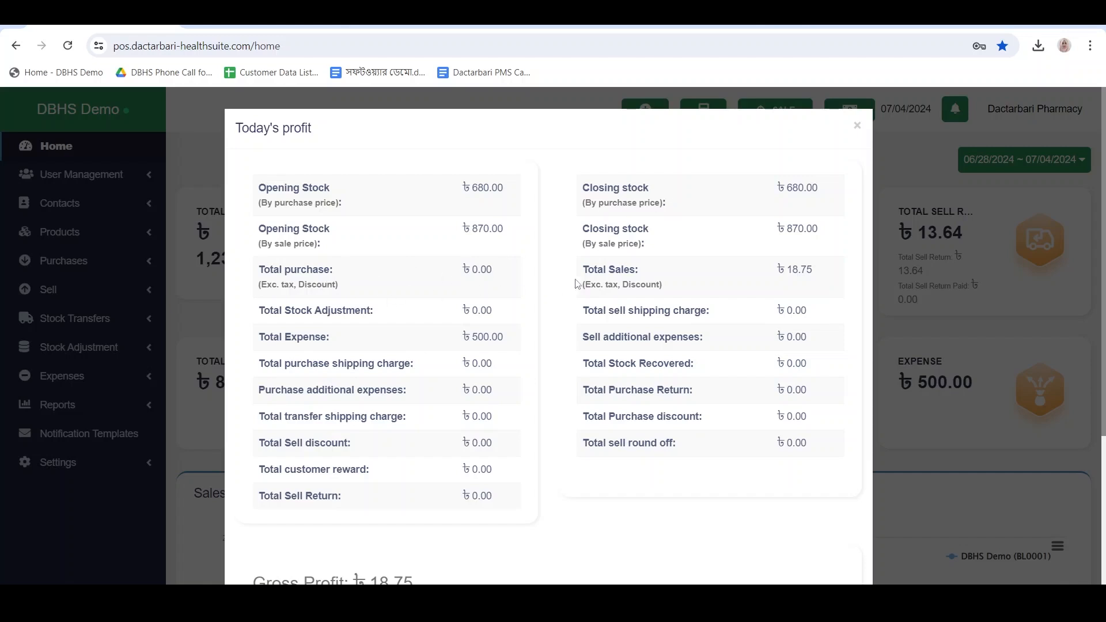
pyautogui.scroll(-2, 493, 390)
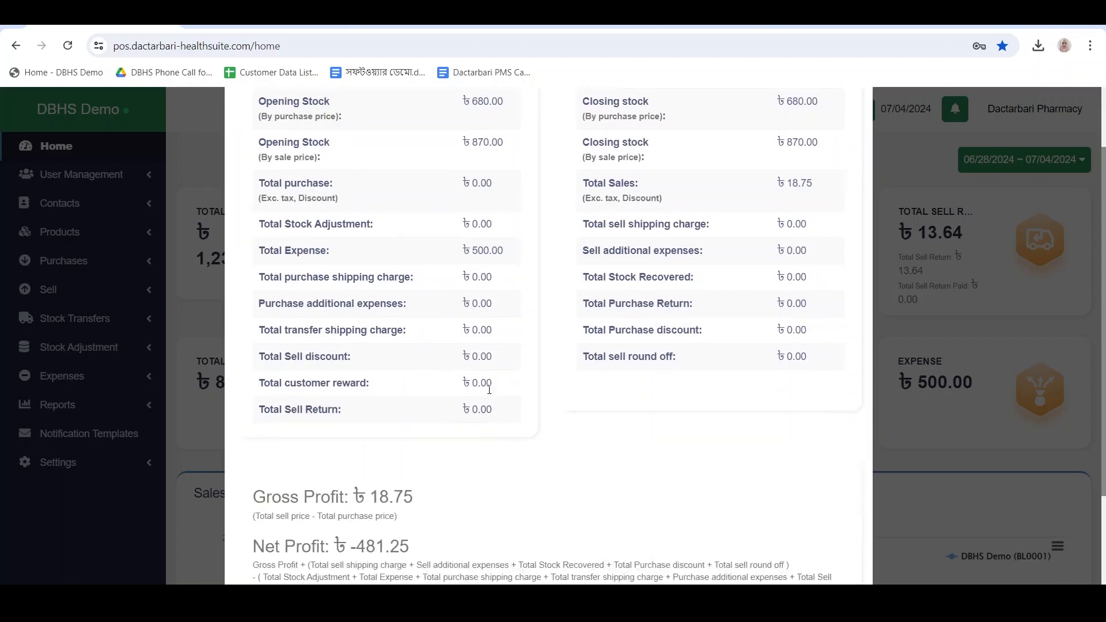
pyautogui.scroll(-1, 366, 242)
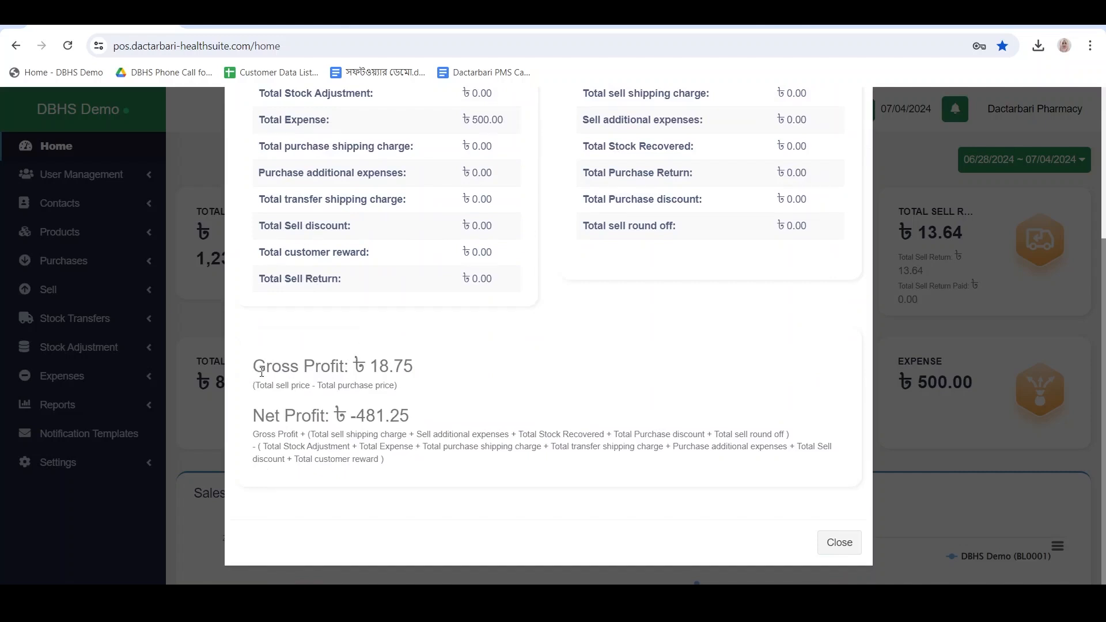
pyautogui.moveTo(261, 372); pyautogui.dragTo(413, 385)
pyautogui.moveTo(252, 415); pyautogui.dragTo(412, 419)
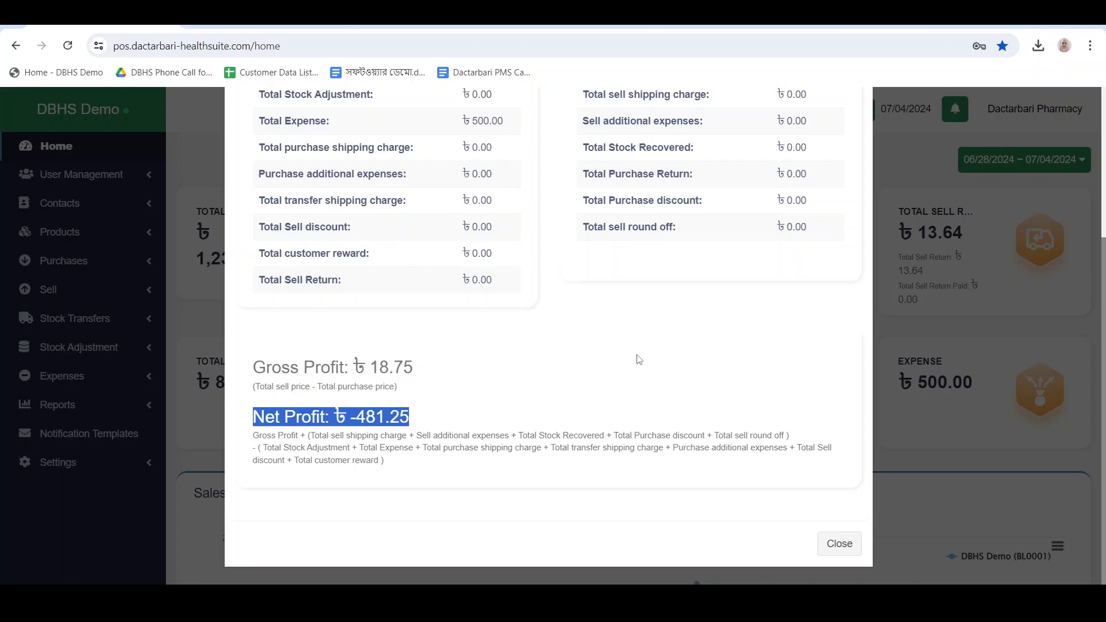
pyautogui.scroll(6, 643, 362)
pyautogui.scroll(-6, 648, 376)
pyautogui.click(842, 544)
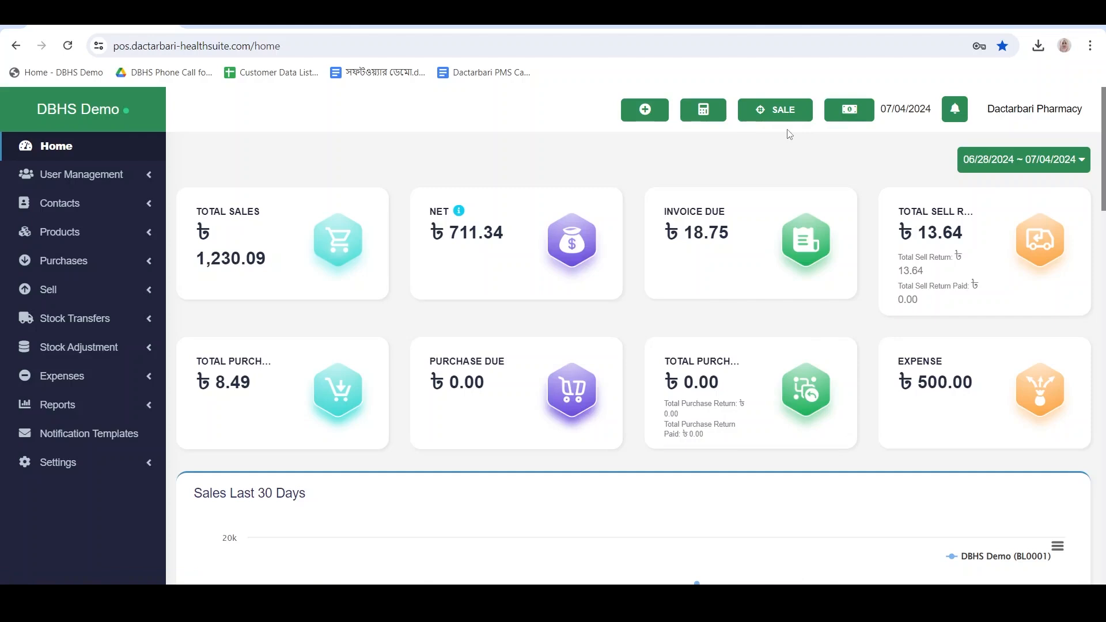
pyautogui.hotkey('ctrl', 'l')
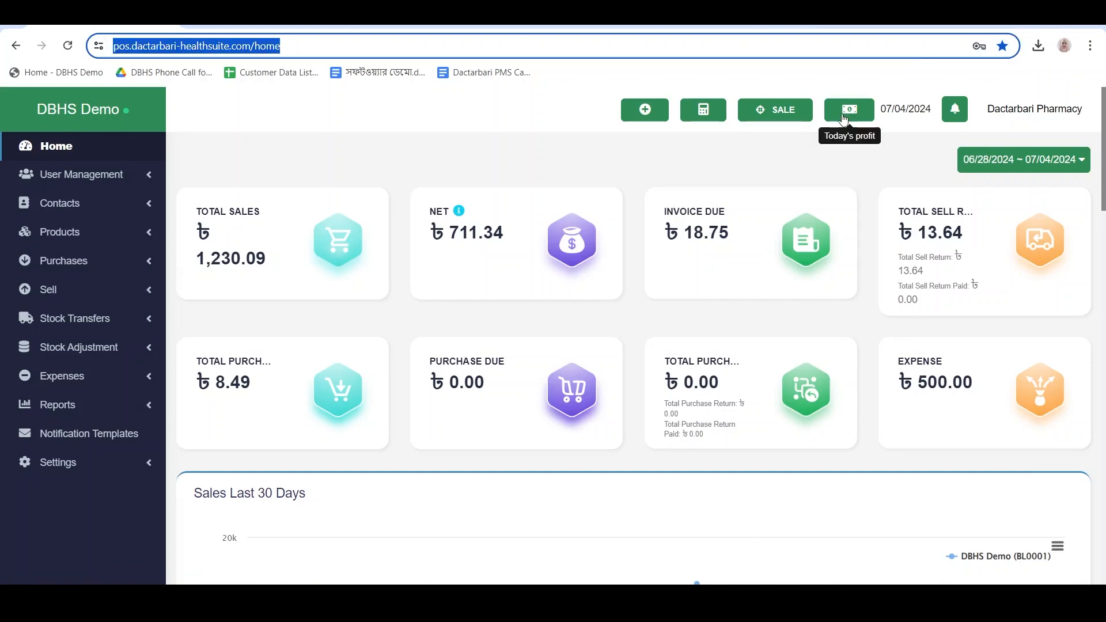
# - Open the point-of-sale screen and filter its product list by the brand Bexi
pyautogui.click(776, 110)
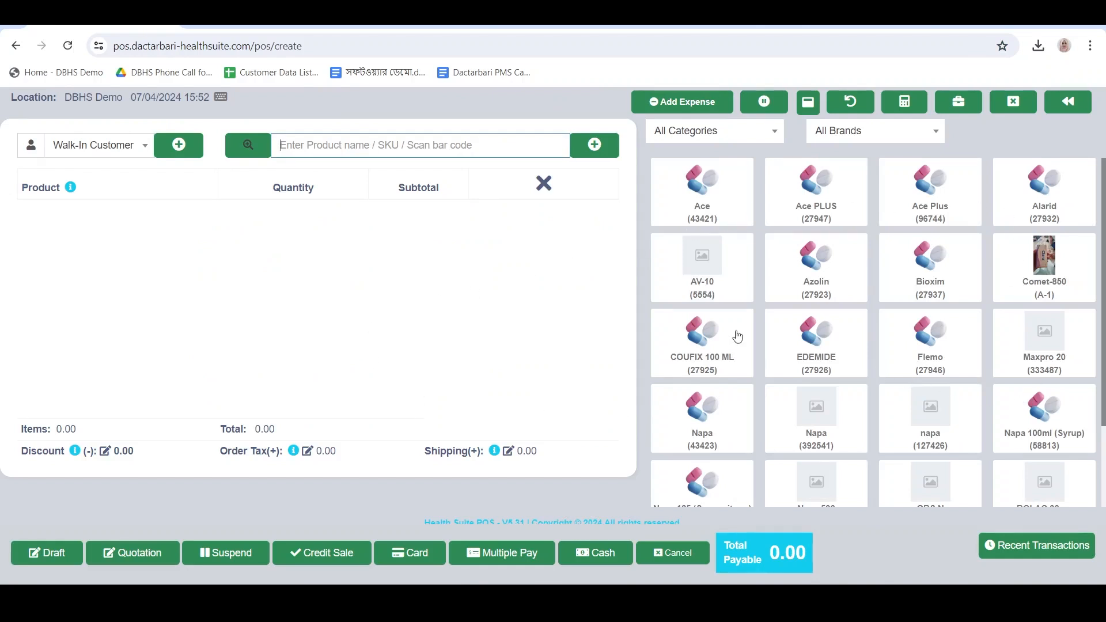
pyautogui.click(876, 139)
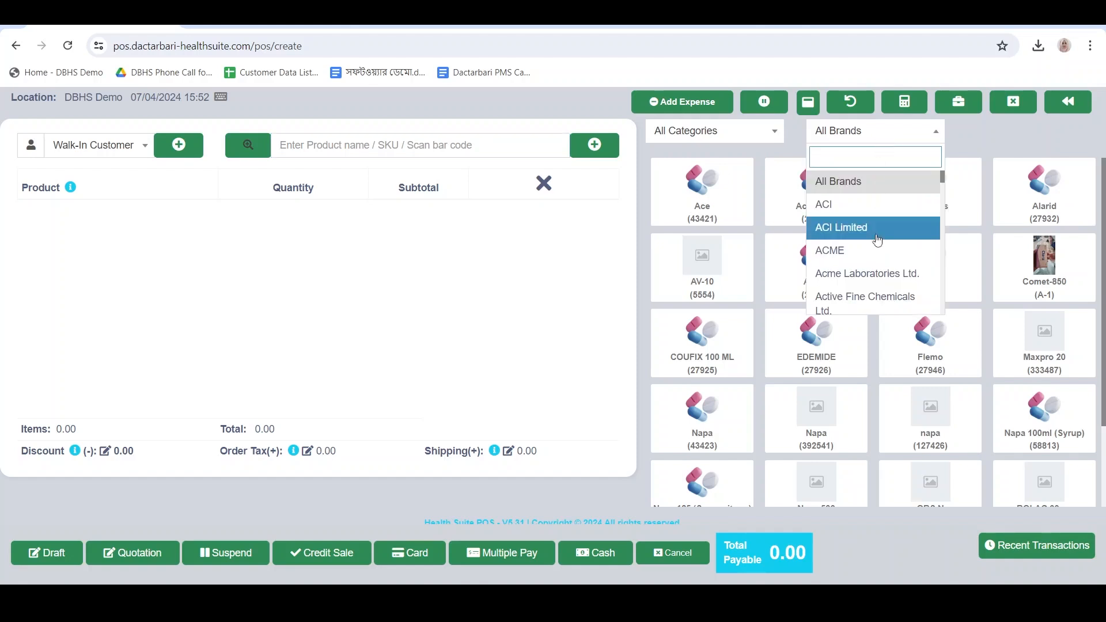
pyautogui.scroll(-10, 877, 240)
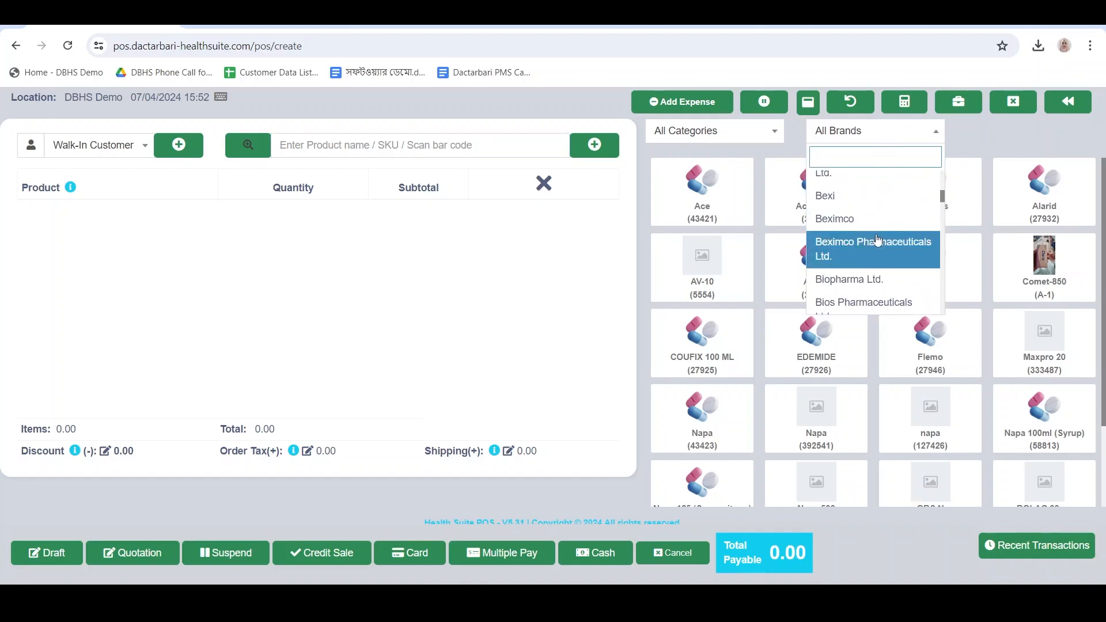
pyautogui.click(857, 197)
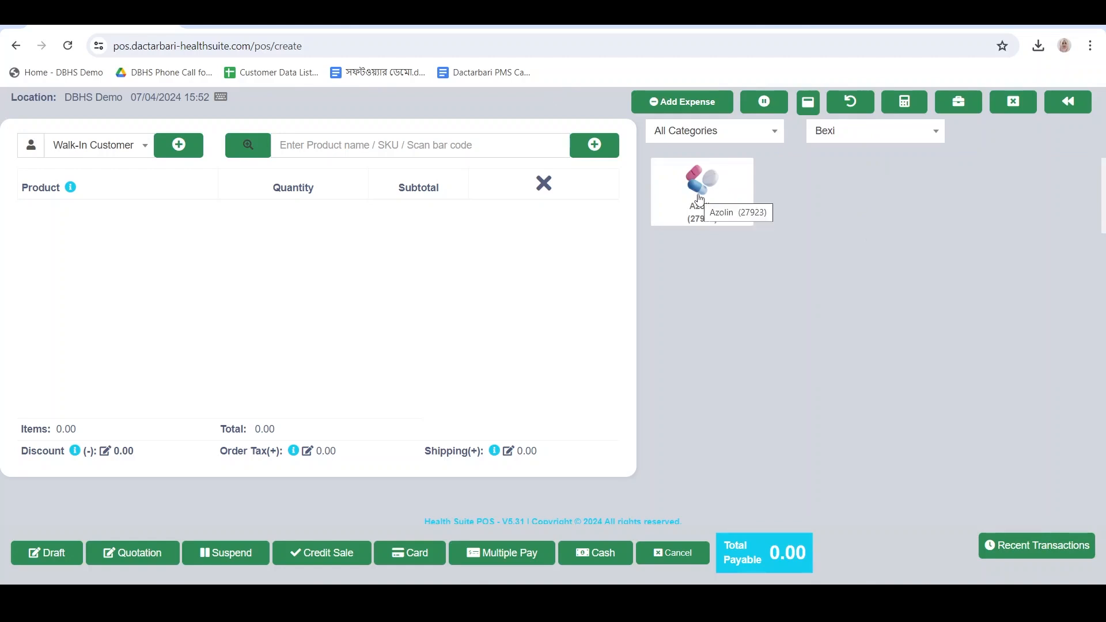
# - Reset the brand filter to All Brands and filter the product list by the Tablet category
pyautogui.click(856, 131)
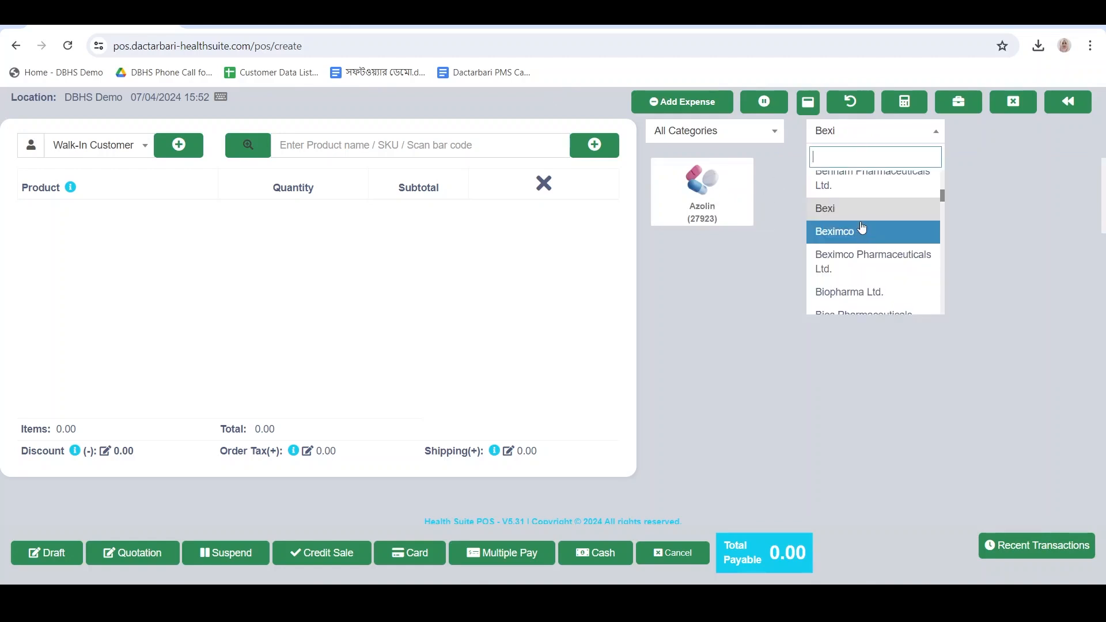
pyautogui.scroll(4, 862, 228)
pyautogui.scroll(3, 860, 206)
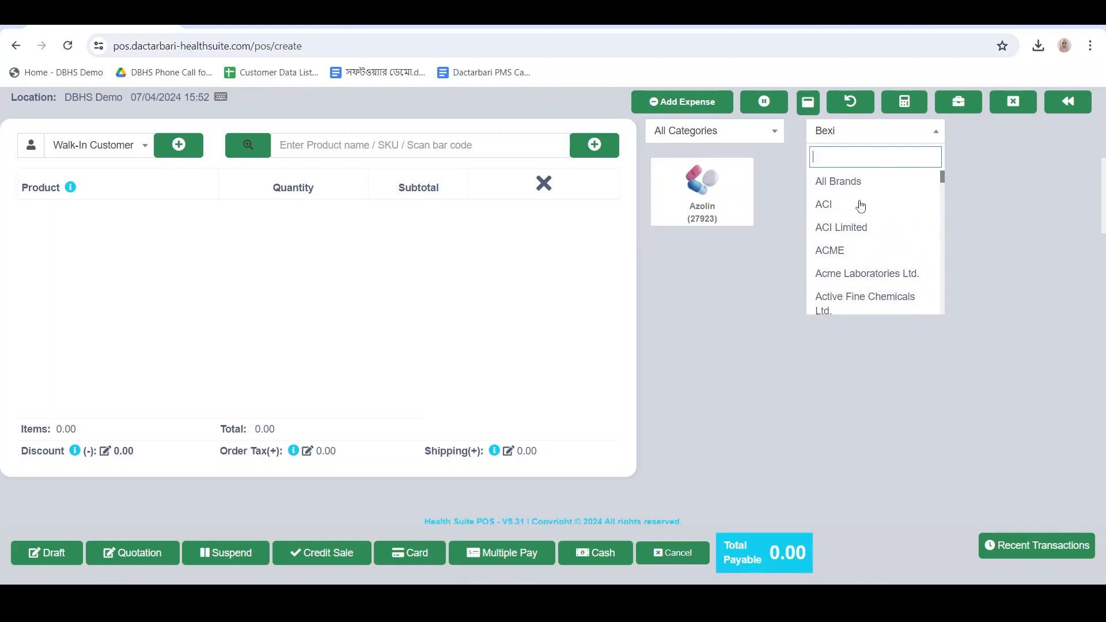
pyautogui.click(861, 184)
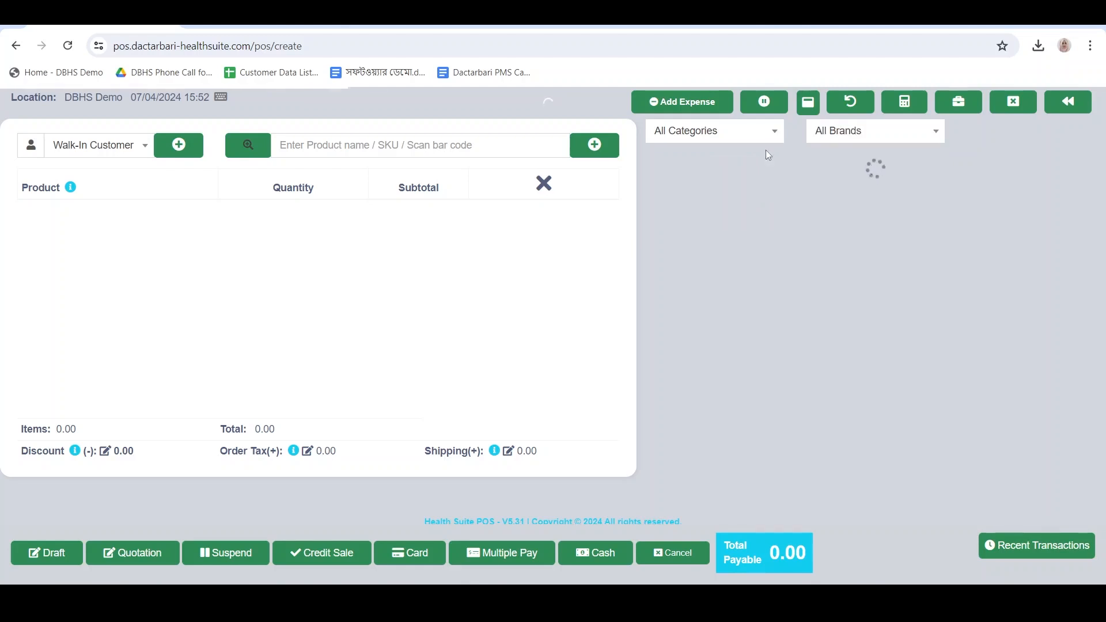
pyautogui.click(715, 133)
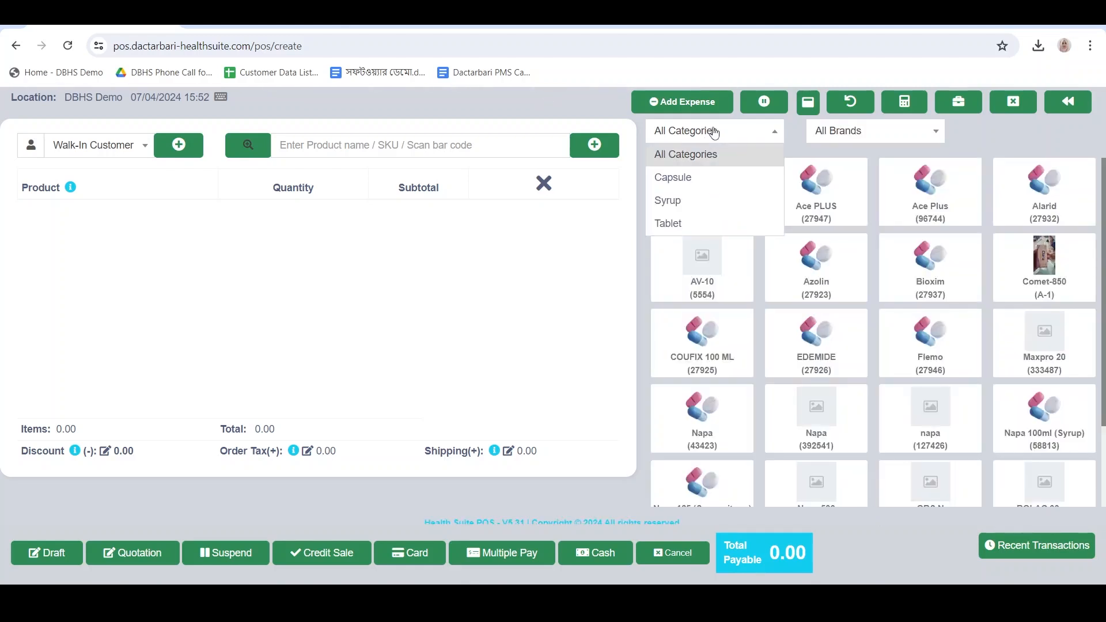
pyautogui.click(717, 225)
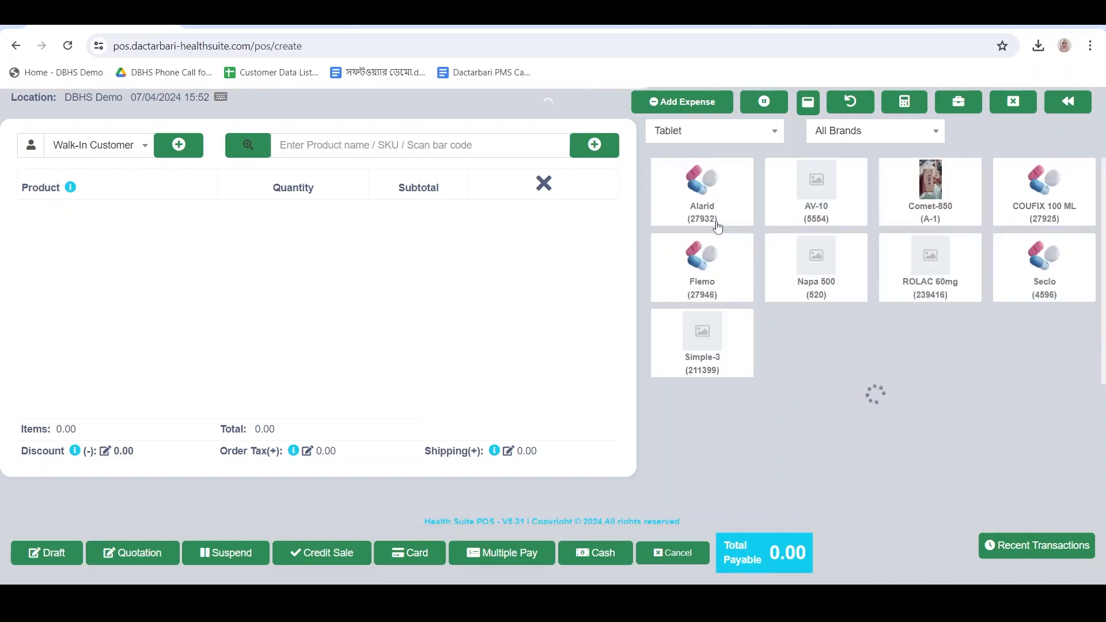
# - Reset the product list's category filter to All Categories
pyautogui.click(722, 134)
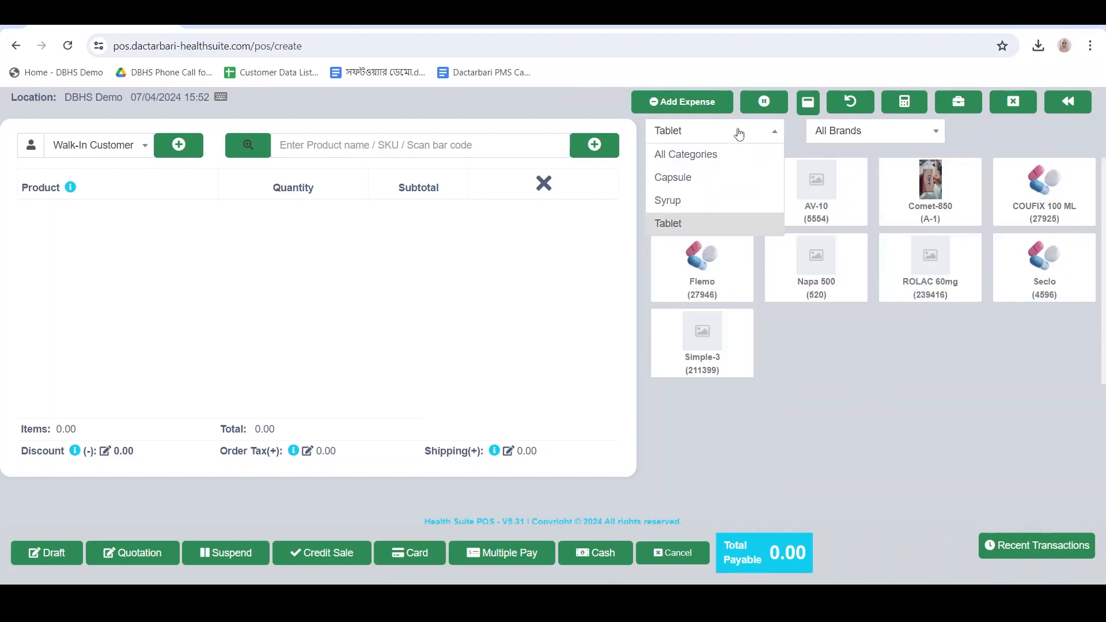
pyautogui.click(722, 155)
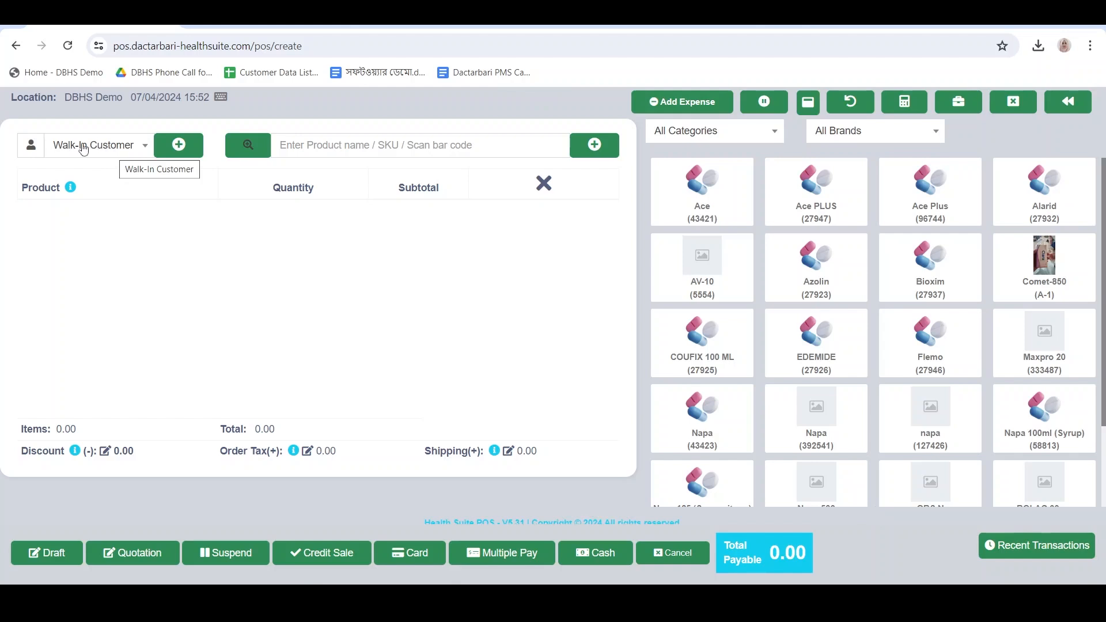
# - Start a new customer contact of type Individual with the prefix Mr. and enter the customer's first name
pyautogui.click(178, 147)
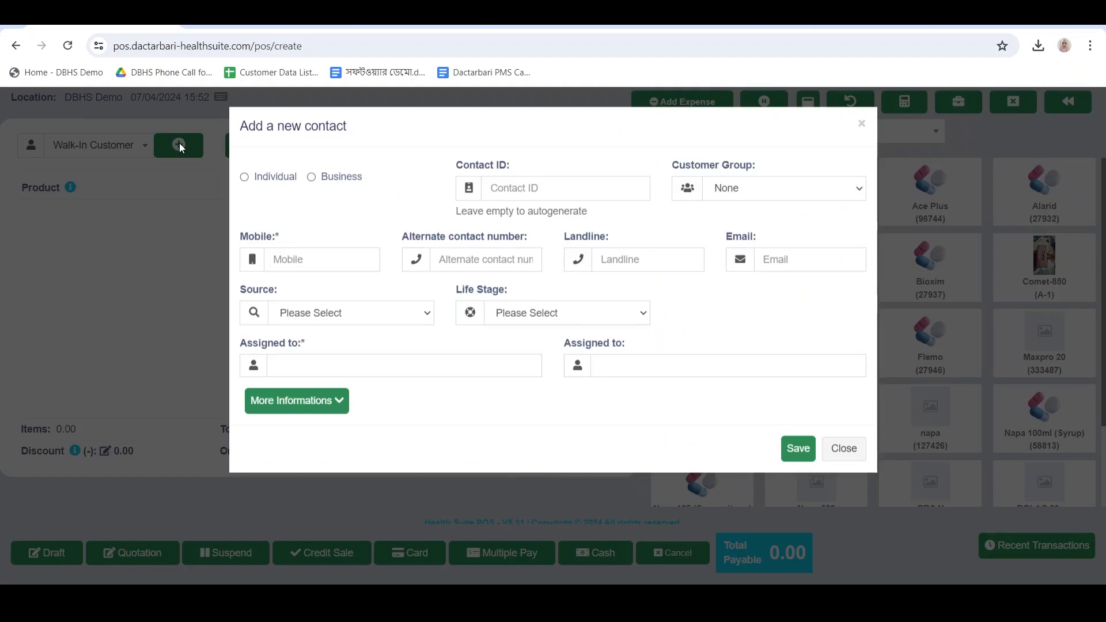
pyautogui.click(244, 177)
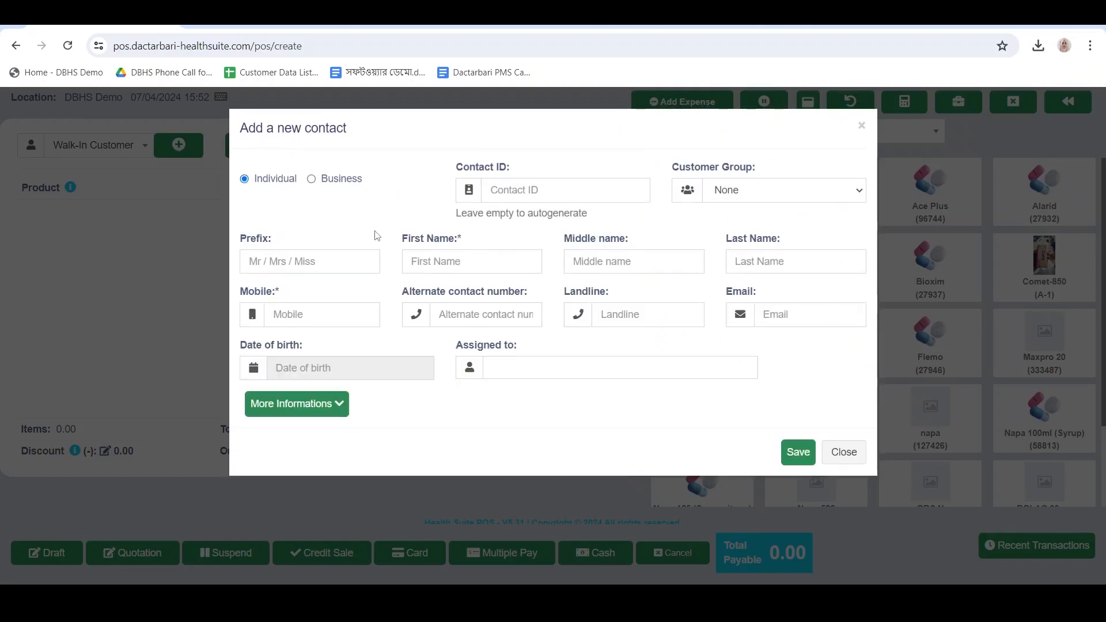
pyautogui.click(311, 259)
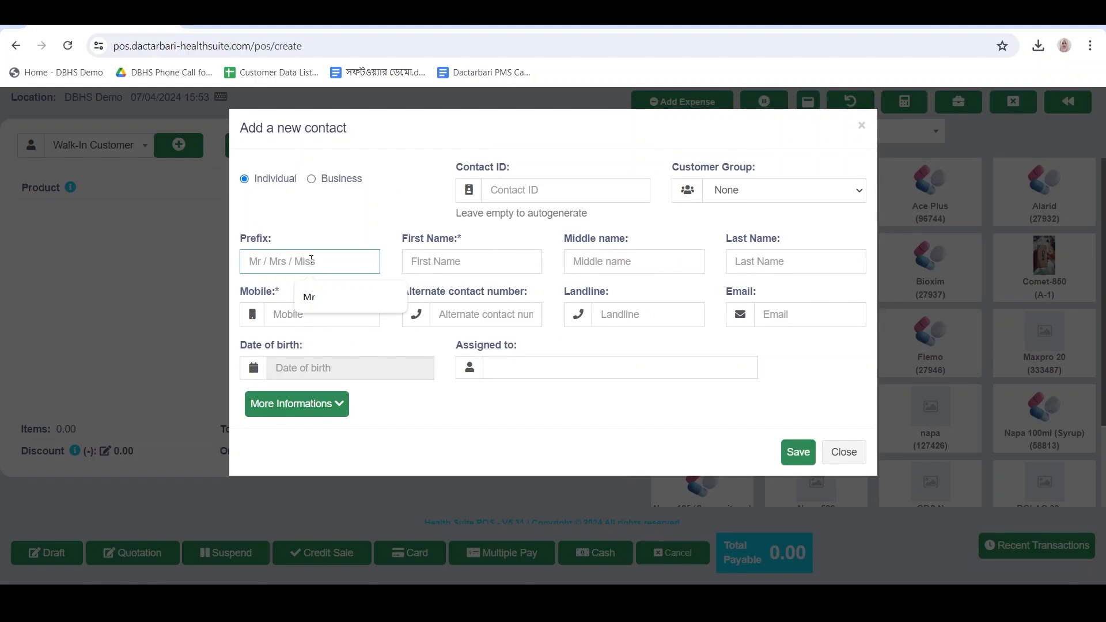
pyautogui.write('Mr.')
pyautogui.click(429, 261)
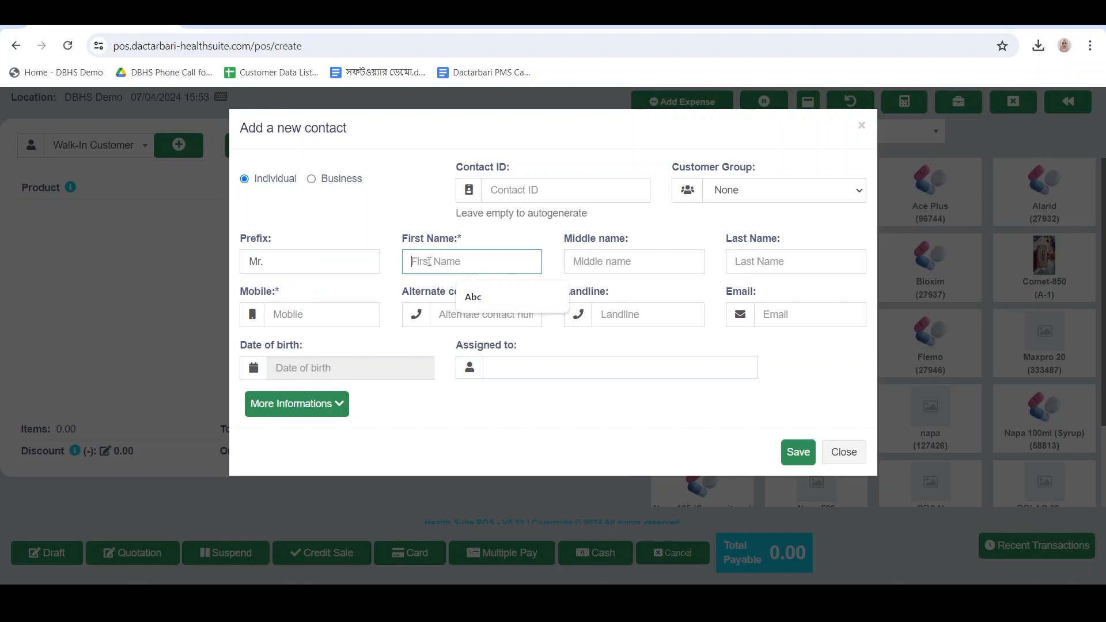
pyautogui.write('Isra')
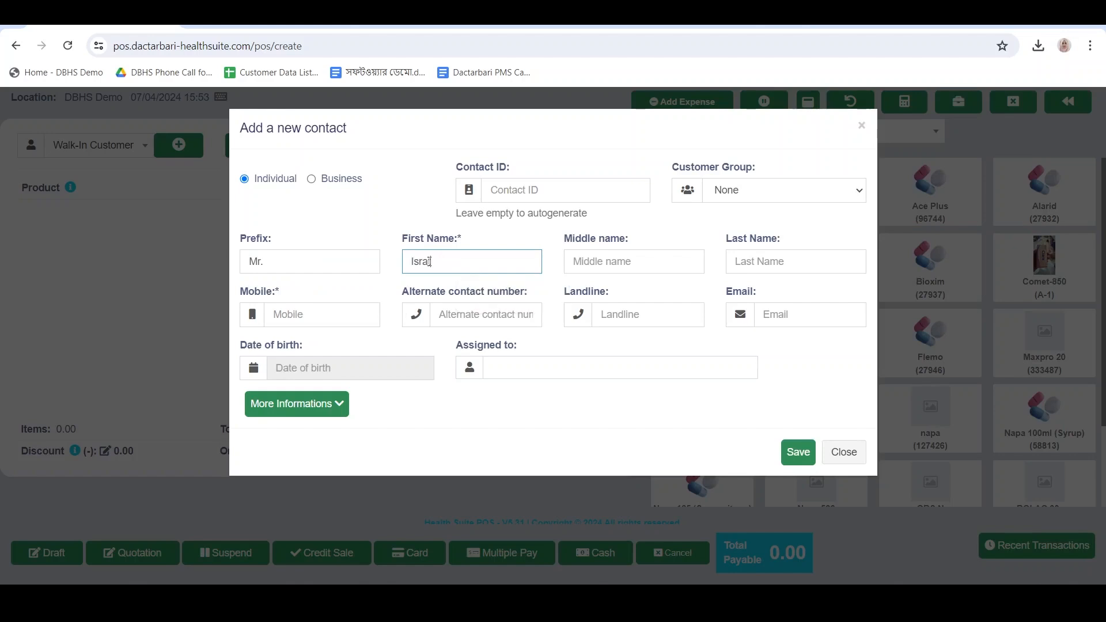
pyautogui.write('t')
# - Fill in the customer's mobile number and save the new contact
pyautogui.click(312, 322)
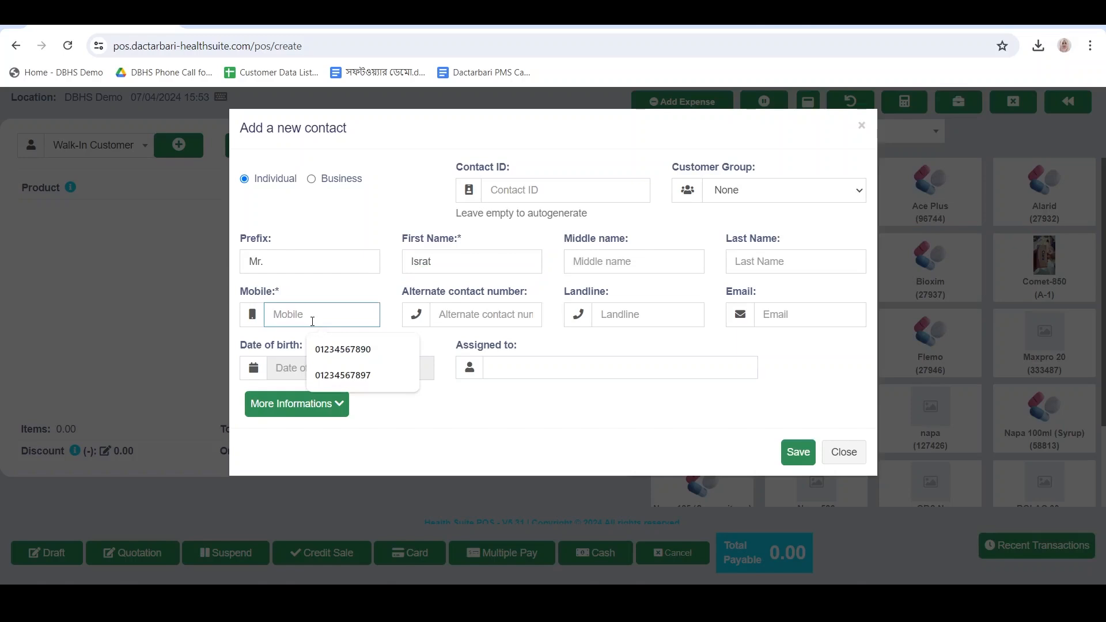
pyautogui.click(370, 353)
pyautogui.doubleClick(348, 318)
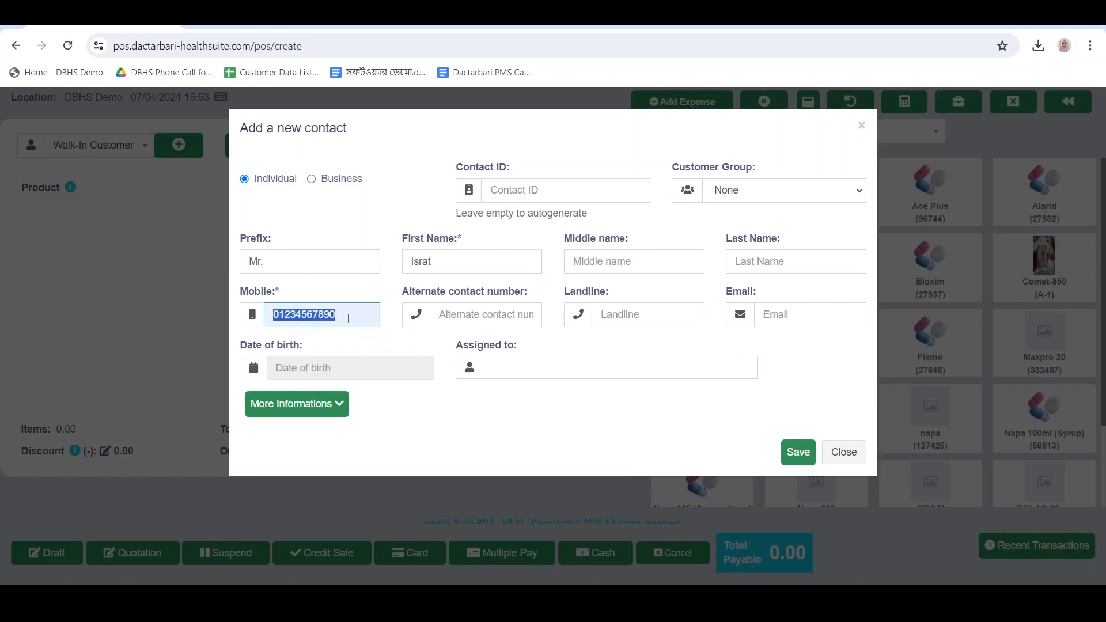
pyautogui.click(348, 319)
pyautogui.press('BackSpace')
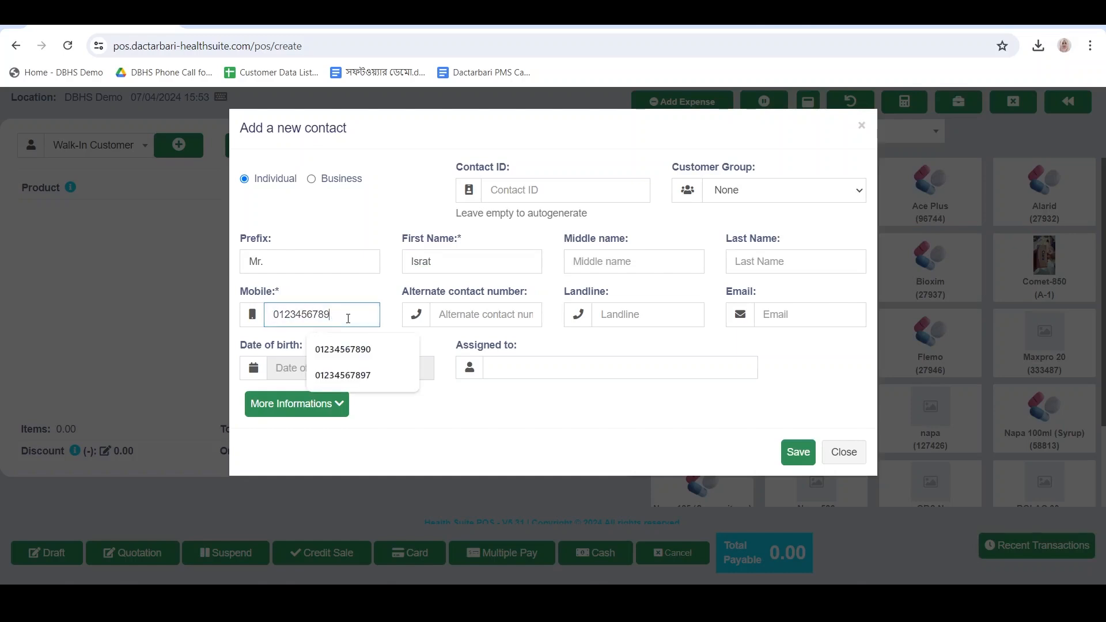
pyautogui.write('8')
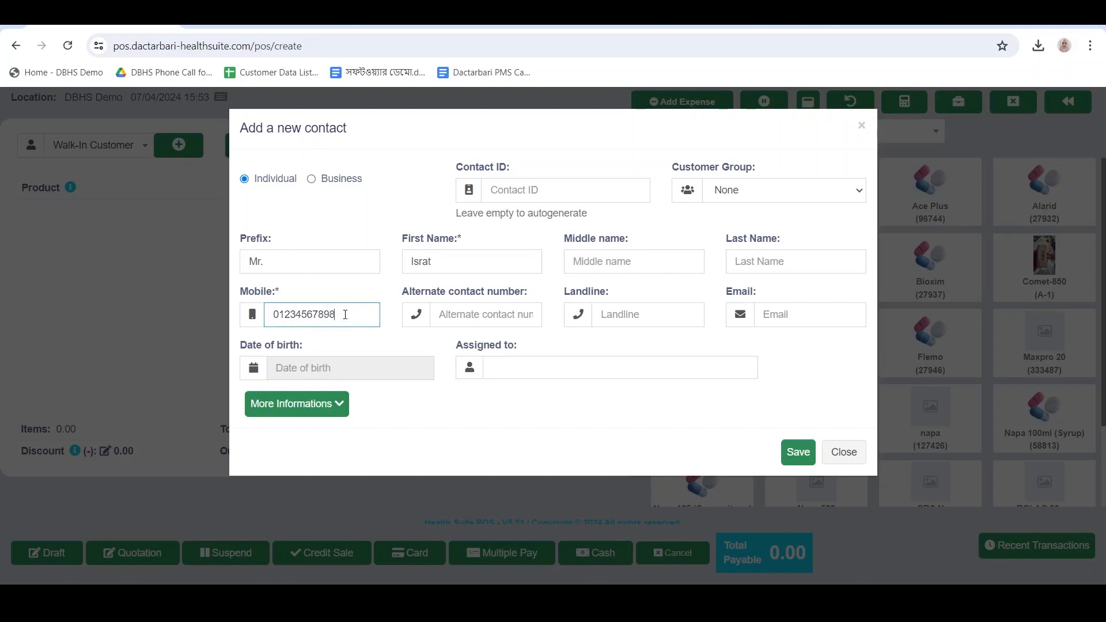
pyautogui.click(799, 452)
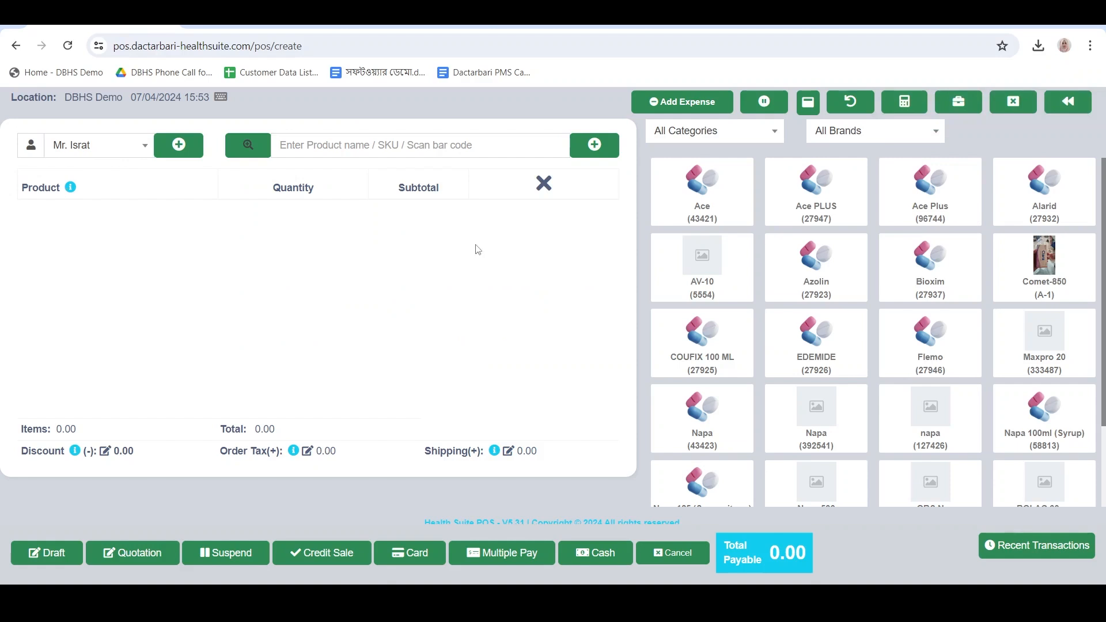
# - Add the product Ace (43421) to the sale and set its quantity to 5 pieces
pyautogui.click(711, 210)
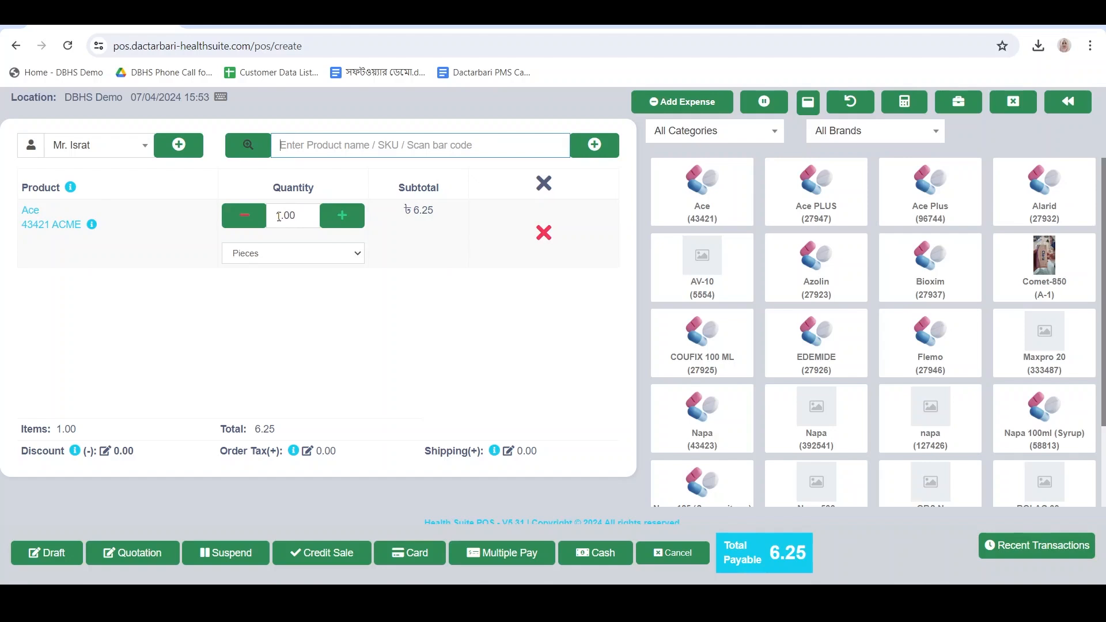
pyautogui.click(341, 222)
pyautogui.click(341, 222)
pyautogui.click(341, 221)
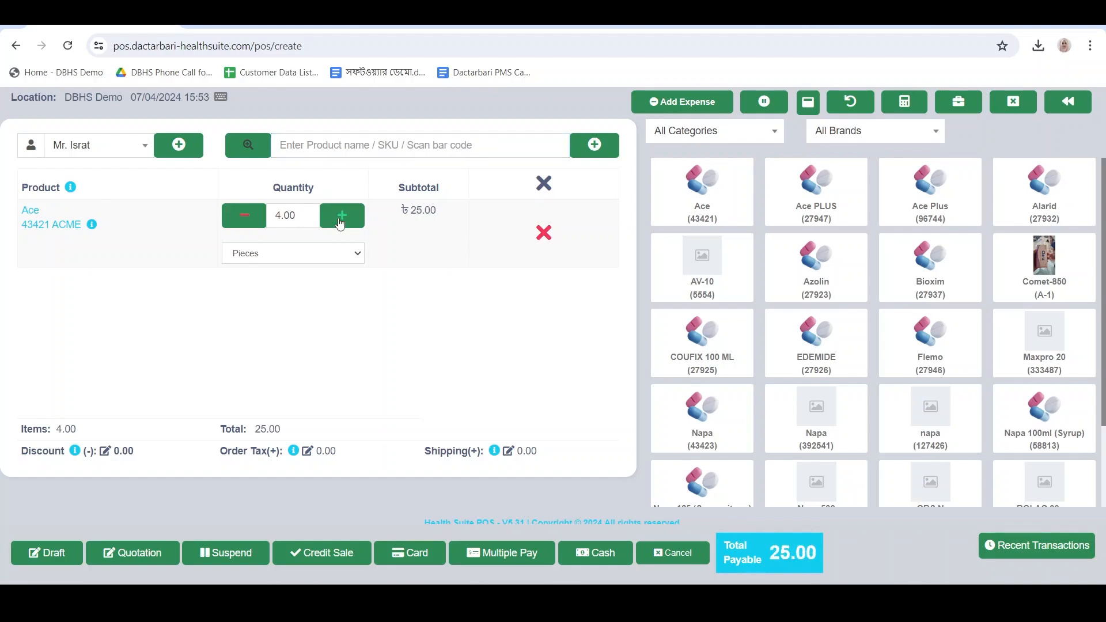
pyautogui.click(341, 222)
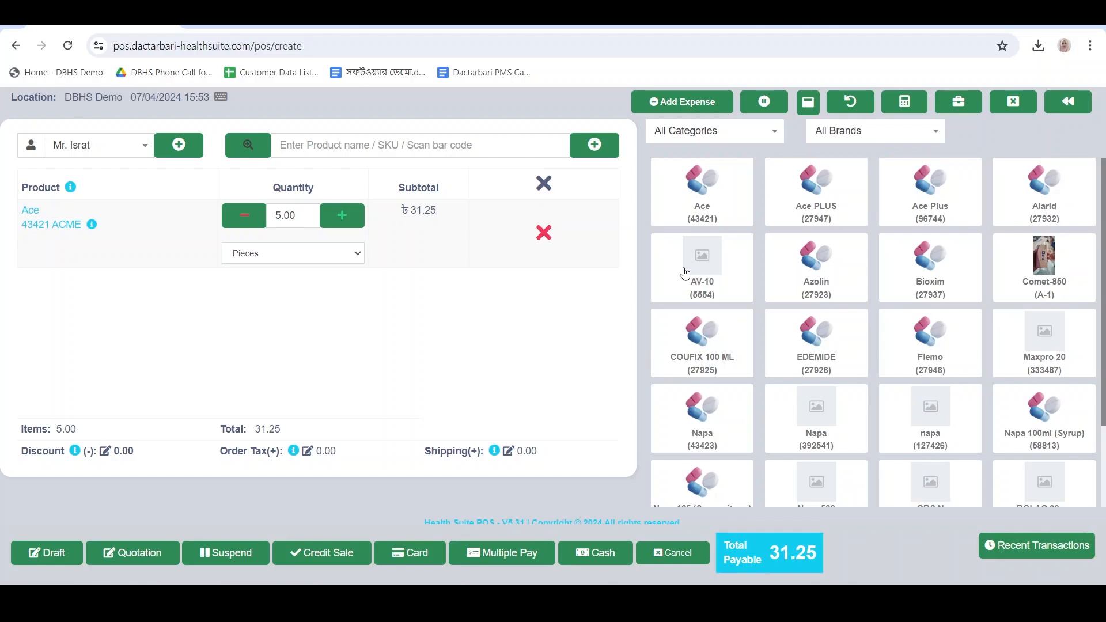
# - Add the product Napa (43423) to the sale and set its quantity to 6 pieces
pyautogui.click(932, 425)
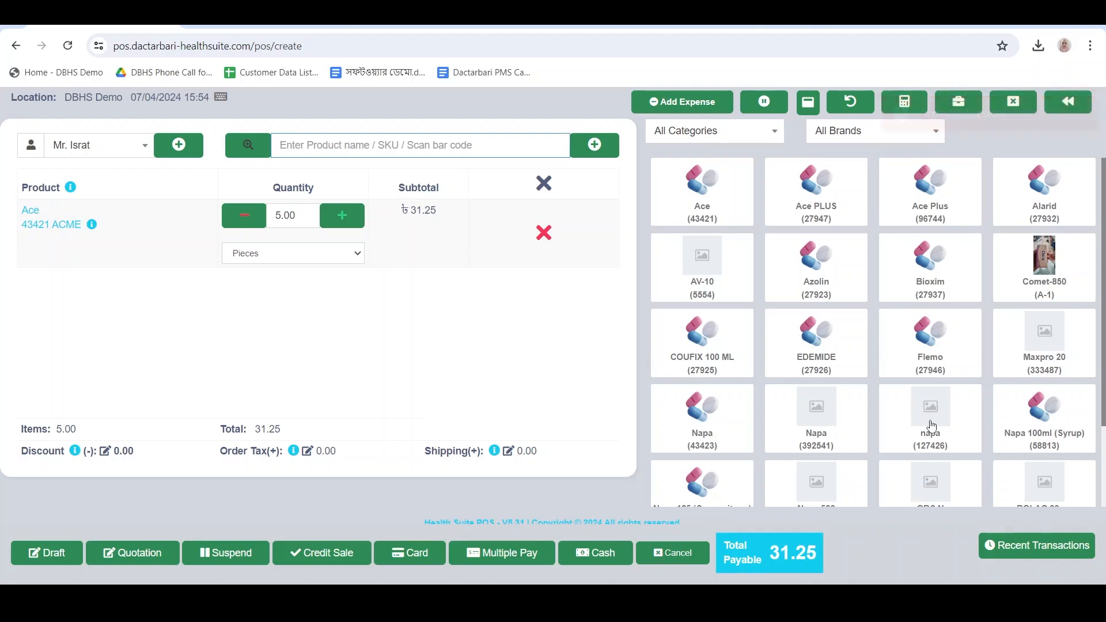
pyautogui.click(704, 419)
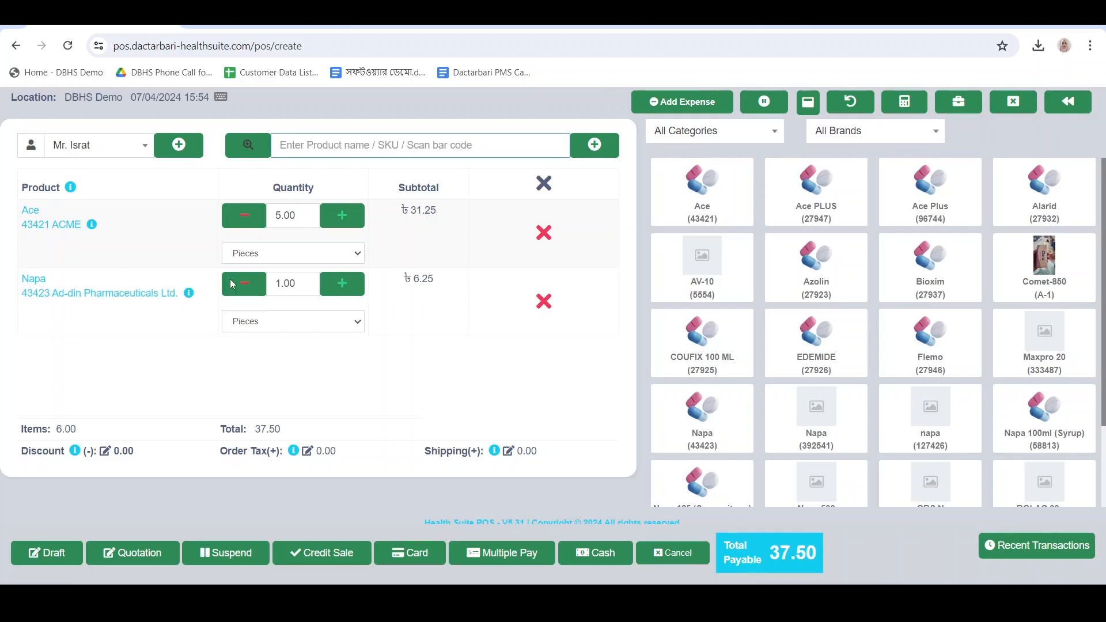
pyautogui.click(344, 287)
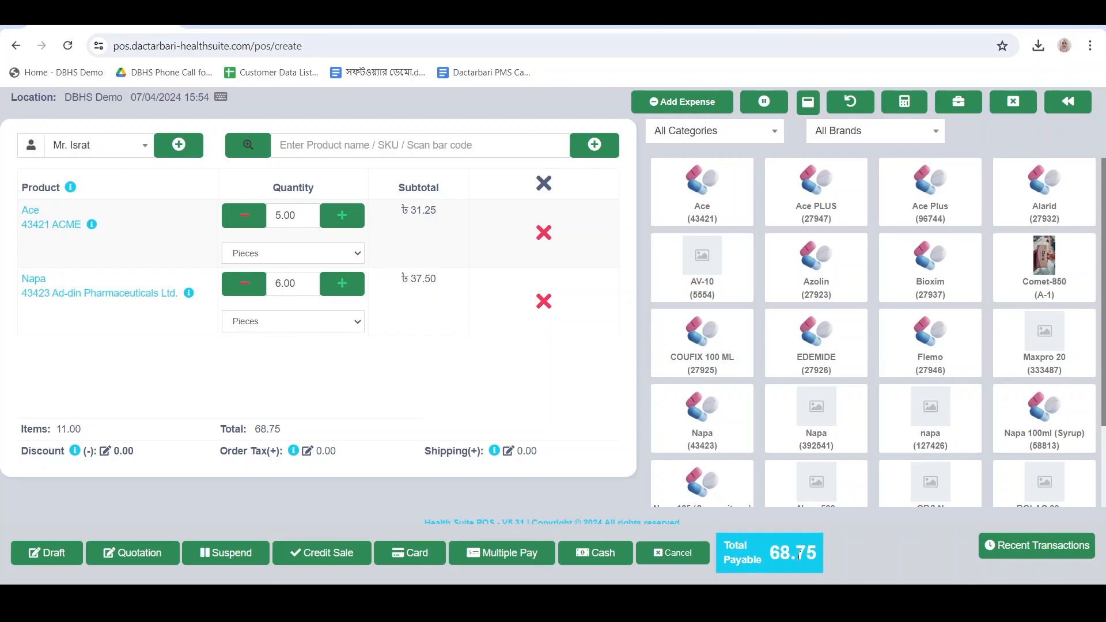
# - Apply a Percentage discount of 5 to the whole sale
pyautogui.click(103, 451)
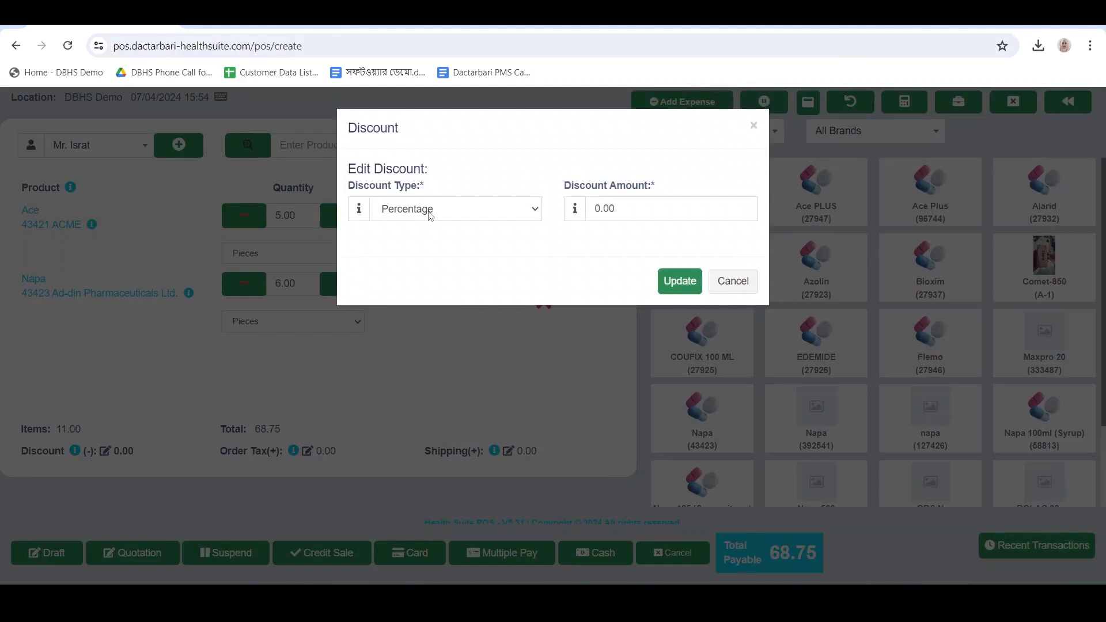
pyautogui.click(429, 215)
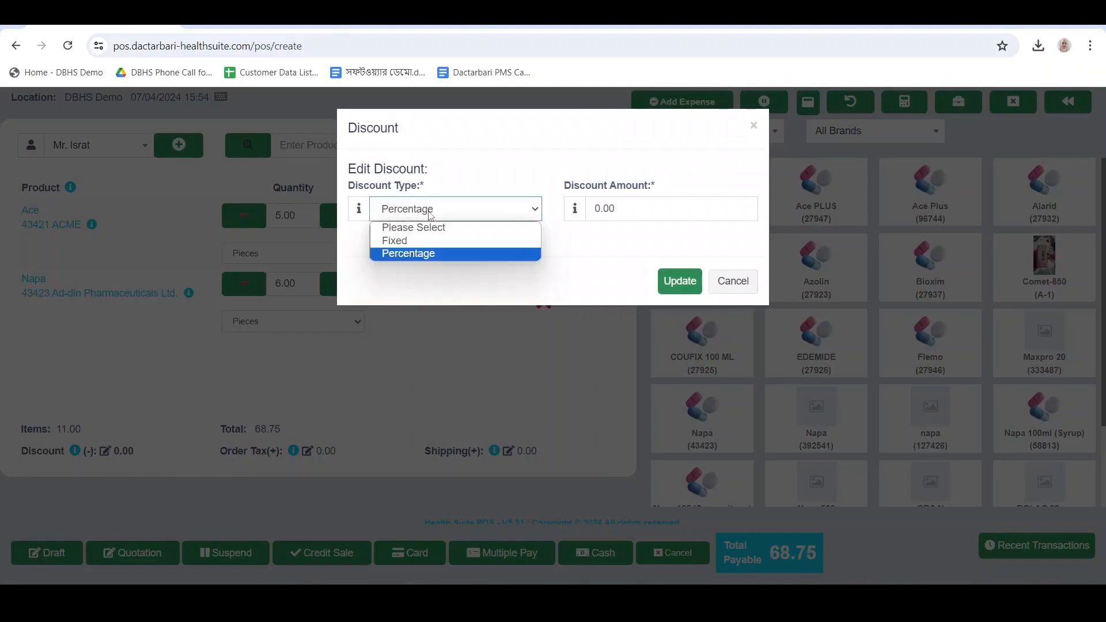
pyautogui.click(430, 254)
pyautogui.click(616, 208)
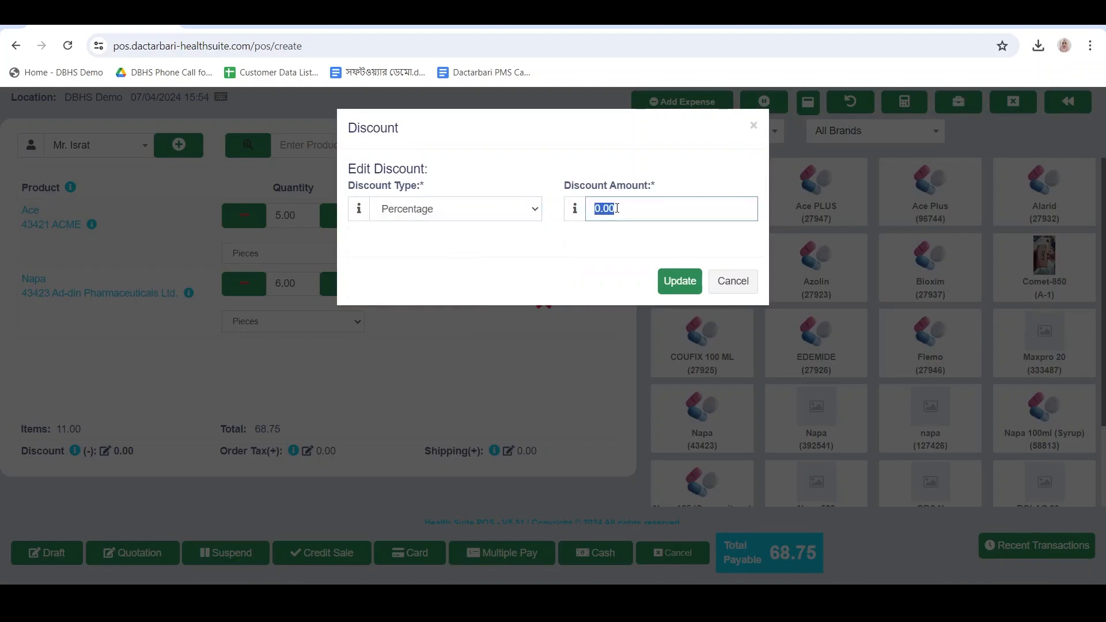
pyautogui.write('5')
pyautogui.click(680, 282)
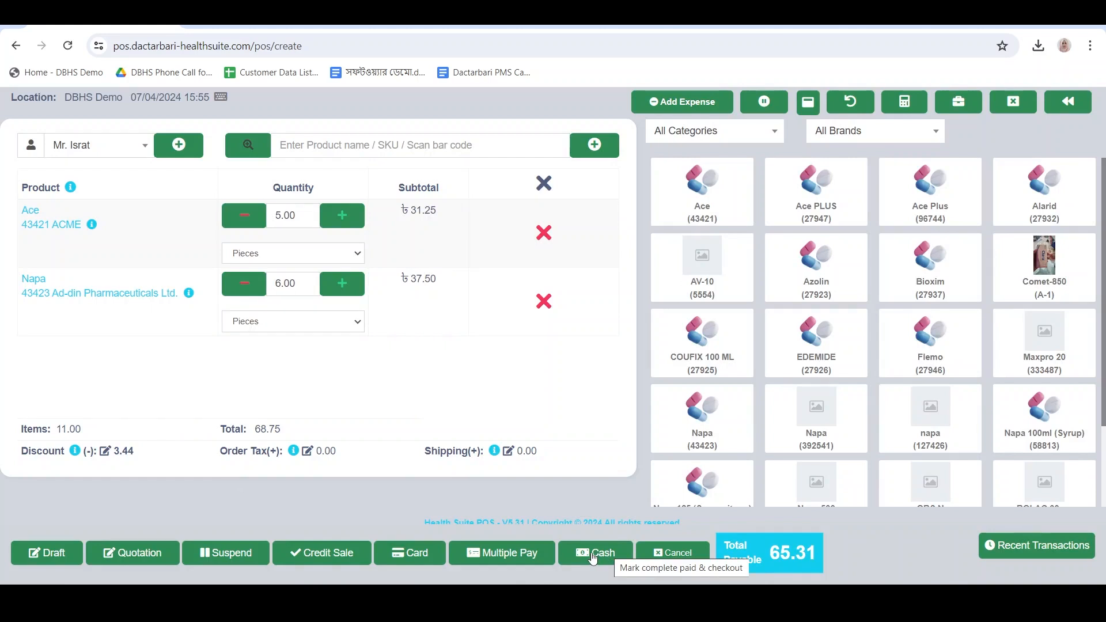
# - Try a multiple-pay cash amount of 70, then view the card transaction form, closing both without finalizing payment
pyautogui.click(506, 553)
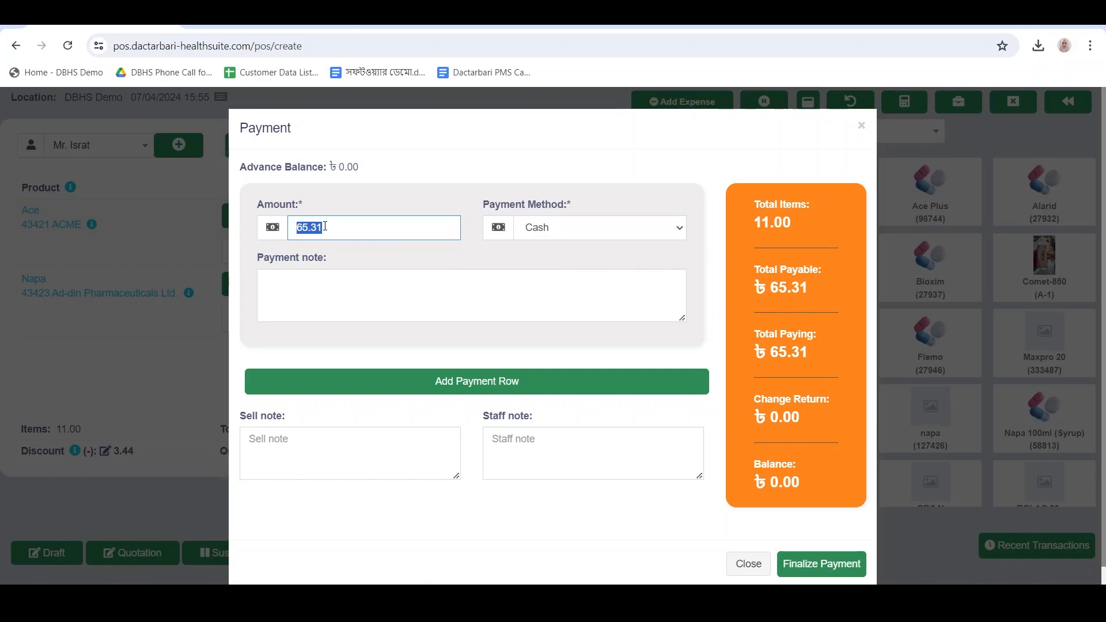
pyautogui.press('BackSpace')
pyautogui.write('70')
pyautogui.click(633, 420)
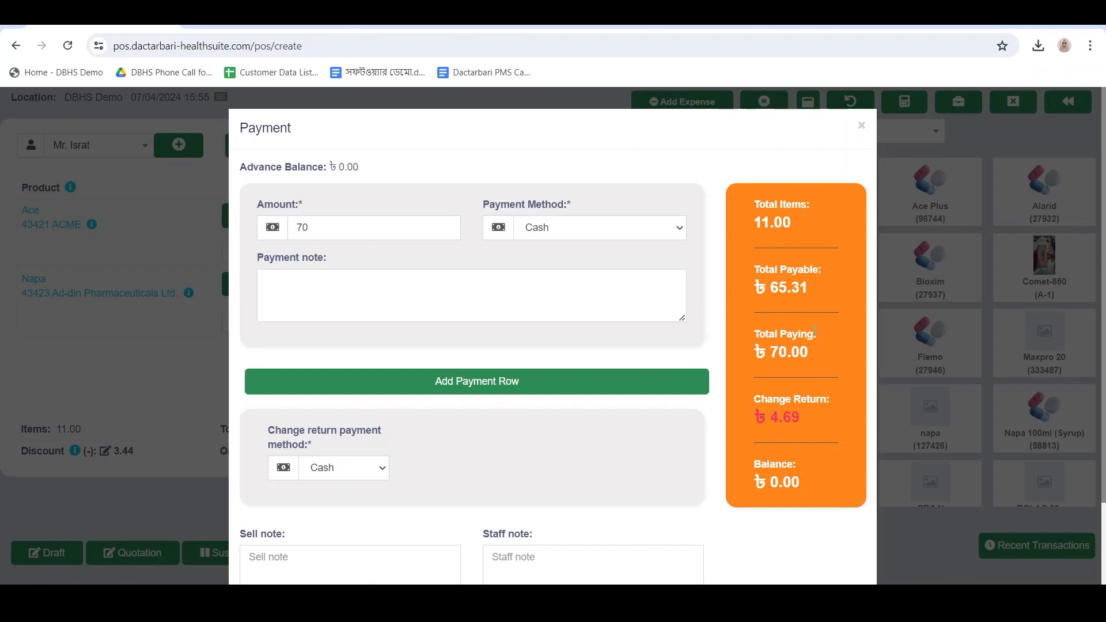
pyautogui.click(861, 125)
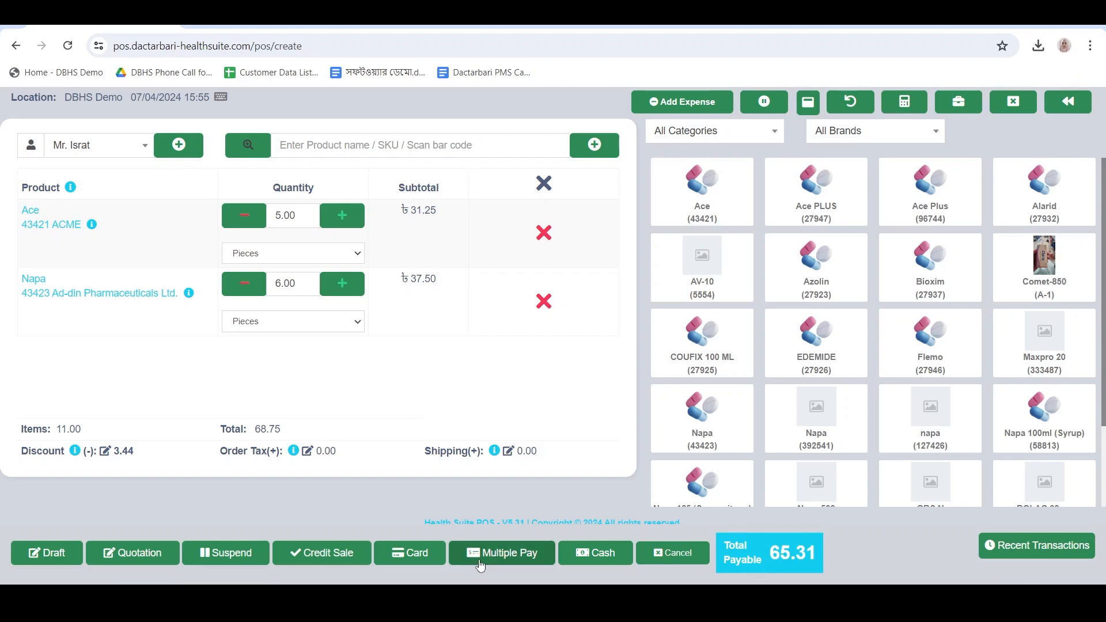
pyautogui.click(416, 555)
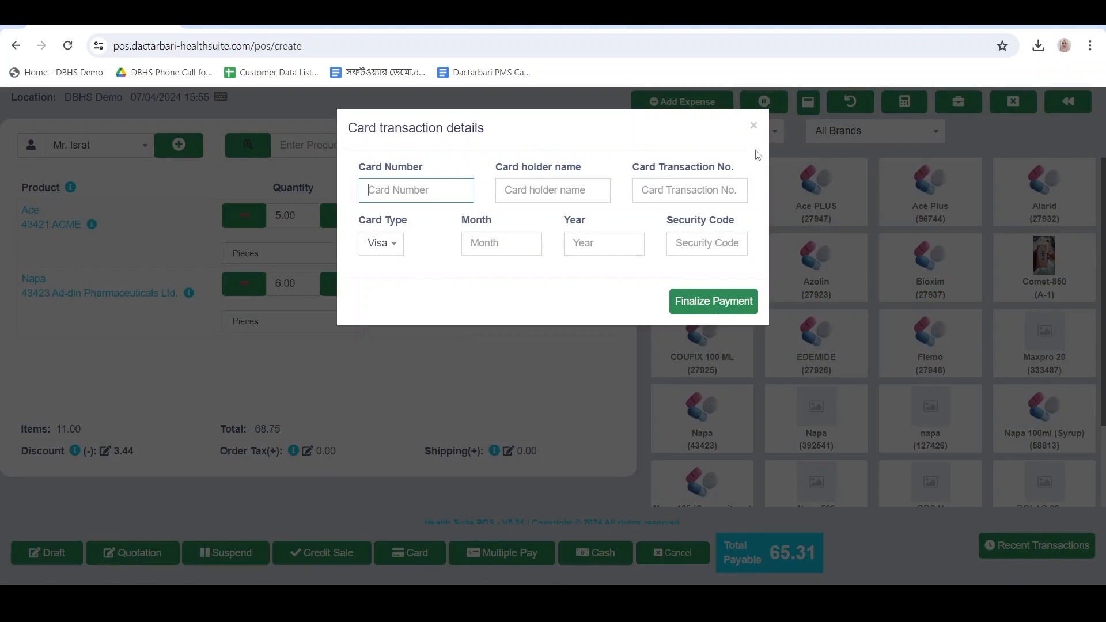
pyautogui.click(754, 127)
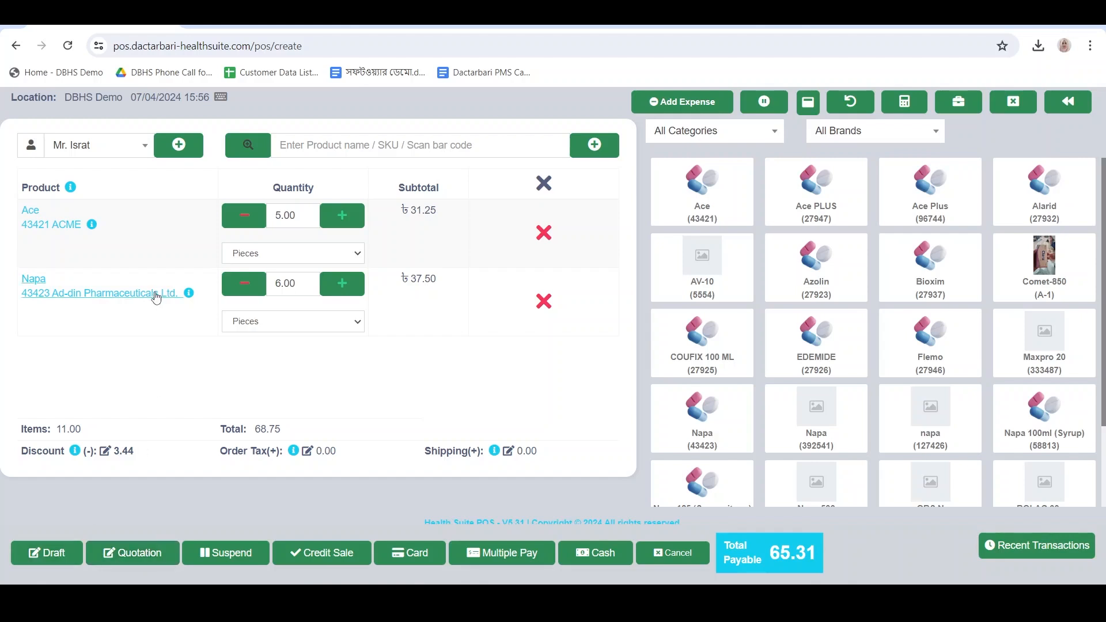
# - Check out the sale as fully paid in cash and examine the invoice's shop name, quantity, unit price, subtotal and discount
pyautogui.click(603, 555)
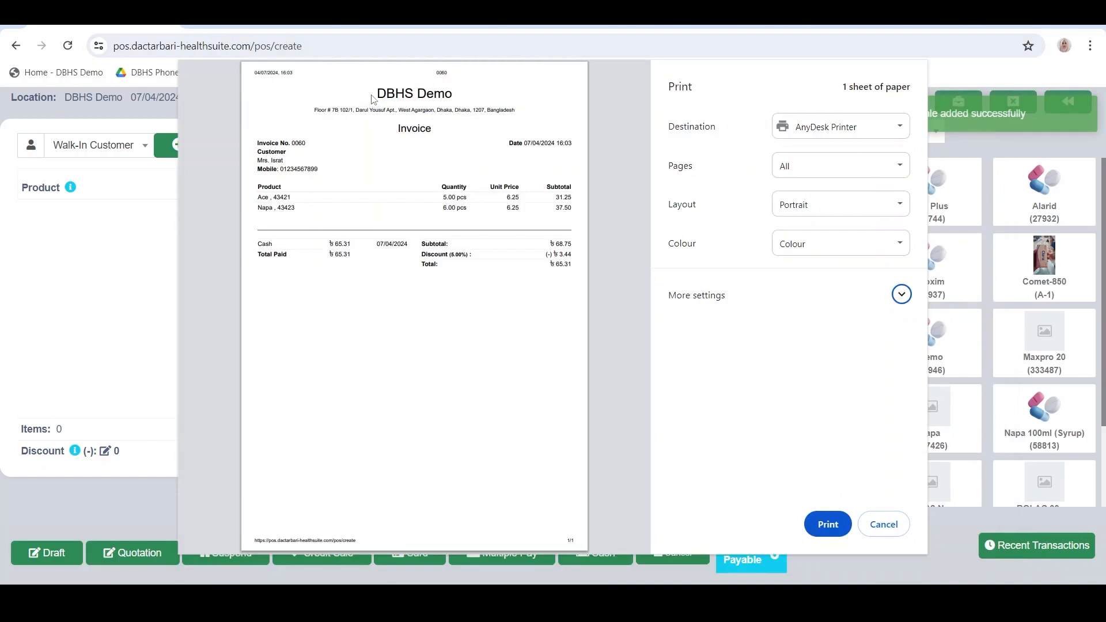
pyautogui.click(370, 94)
pyautogui.tripleClick(442, 94)
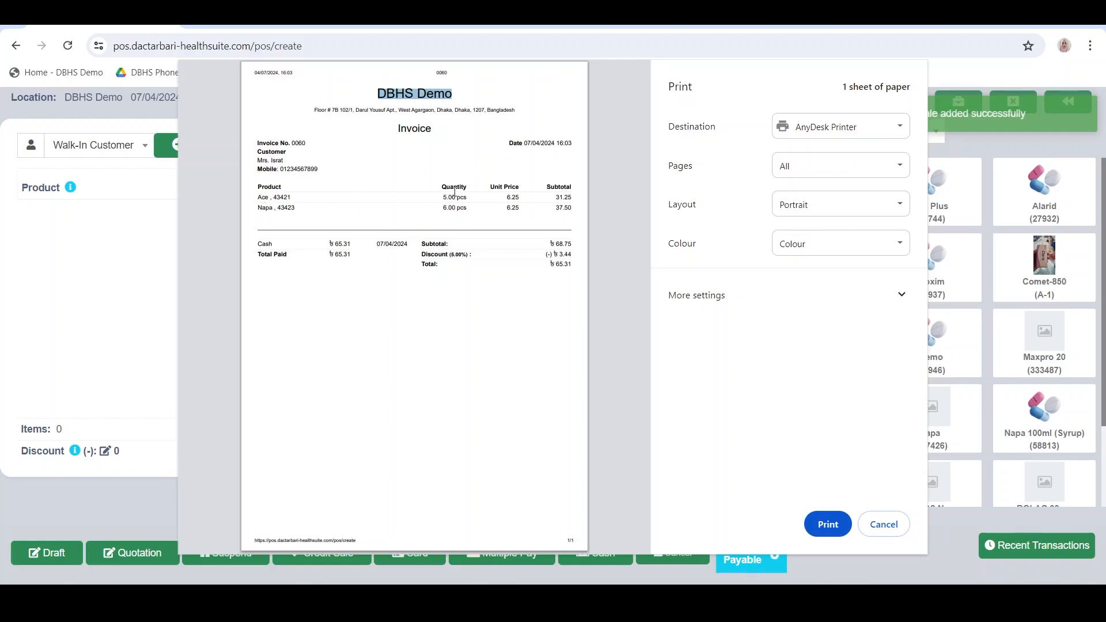
pyautogui.doubleClick(449, 185)
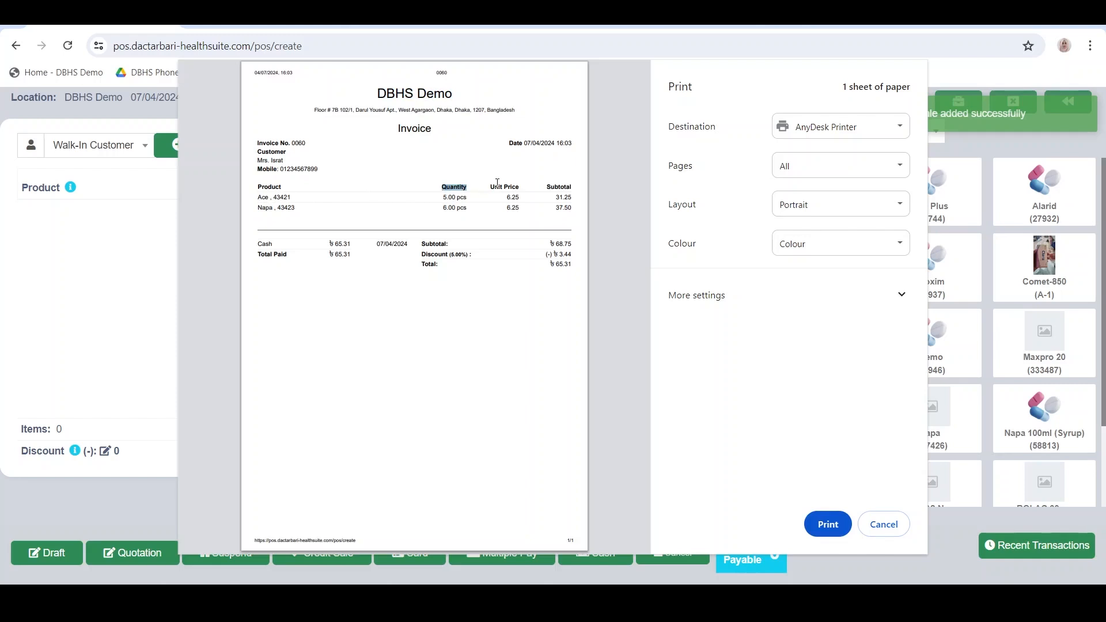
pyautogui.click(497, 186)
pyautogui.doubleClick(559, 188)
pyautogui.doubleClick(434, 255)
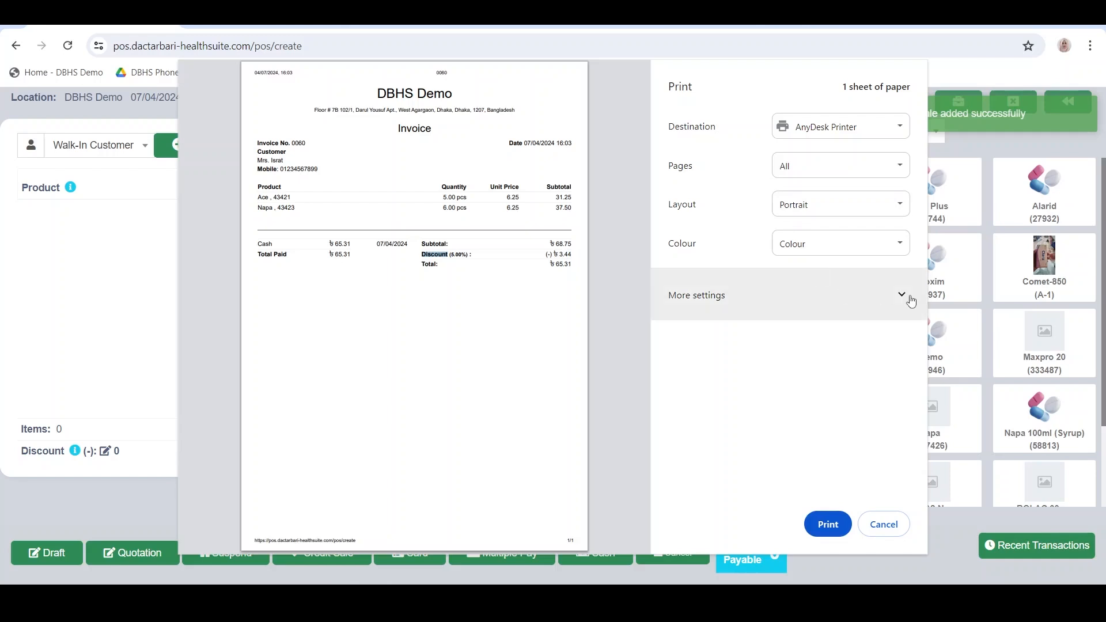
# - Expand the additional print settings and print the invoice on A4 paper with the AnyDesk Printer
pyautogui.click(903, 297)
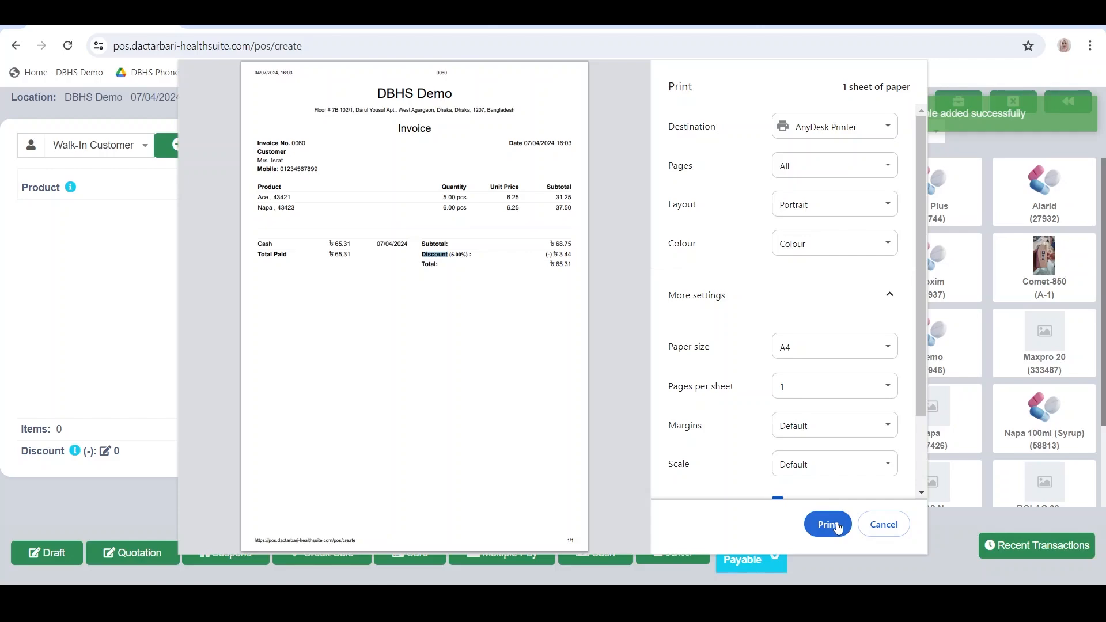
pyautogui.click(827, 524)
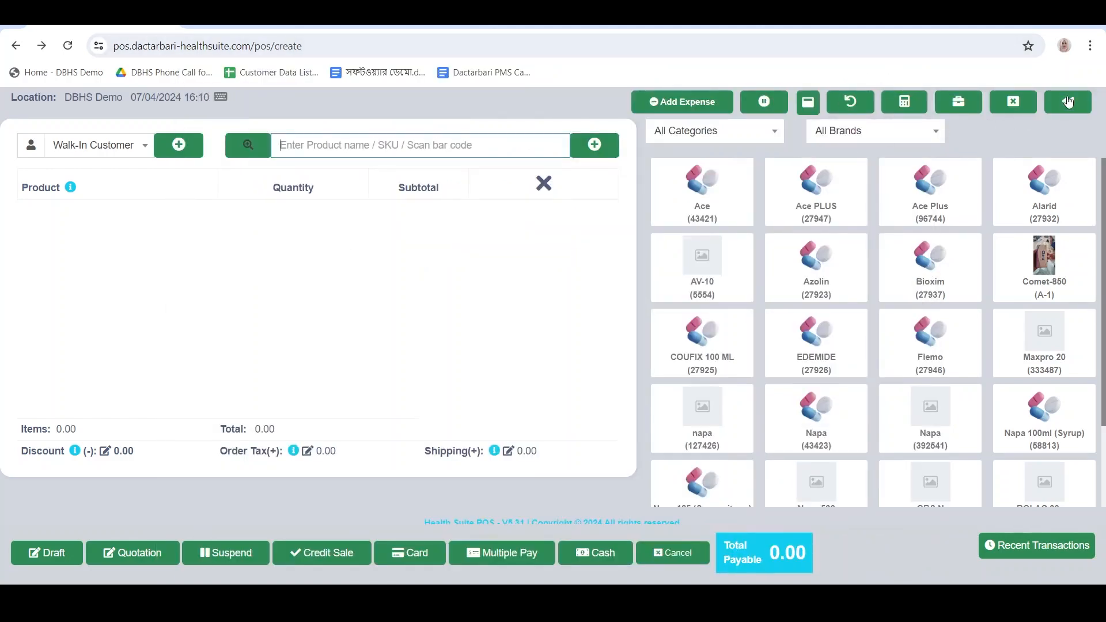
# - Leave the point-of-sale screen for the POS sales list and review the payment status of the recent sales
pyautogui.click(1067, 102)
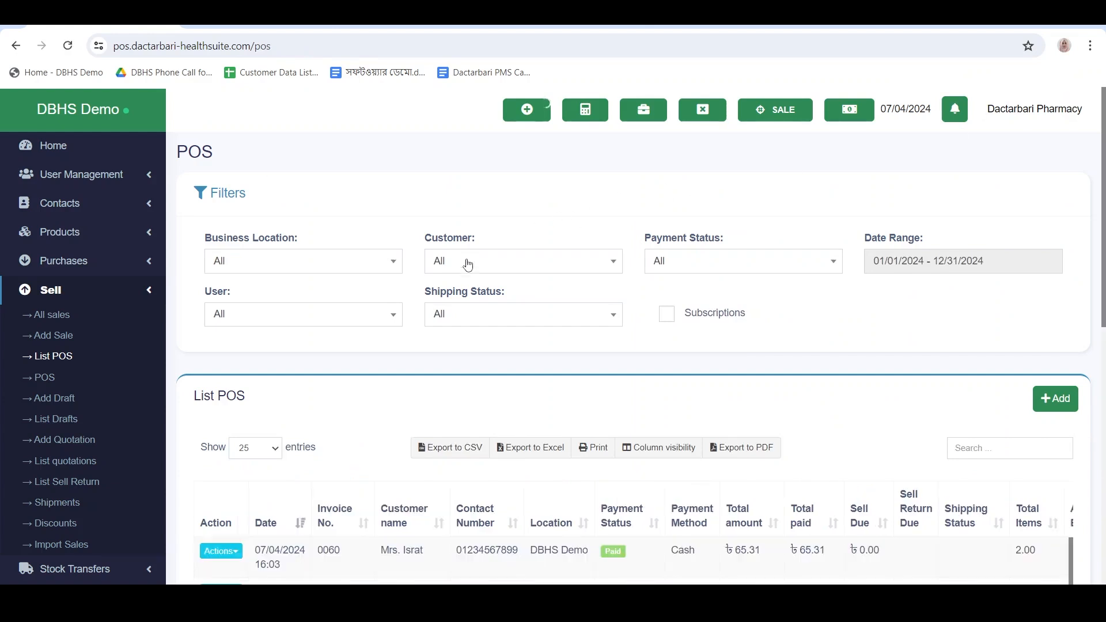
pyautogui.scroll(-3, 455, 311)
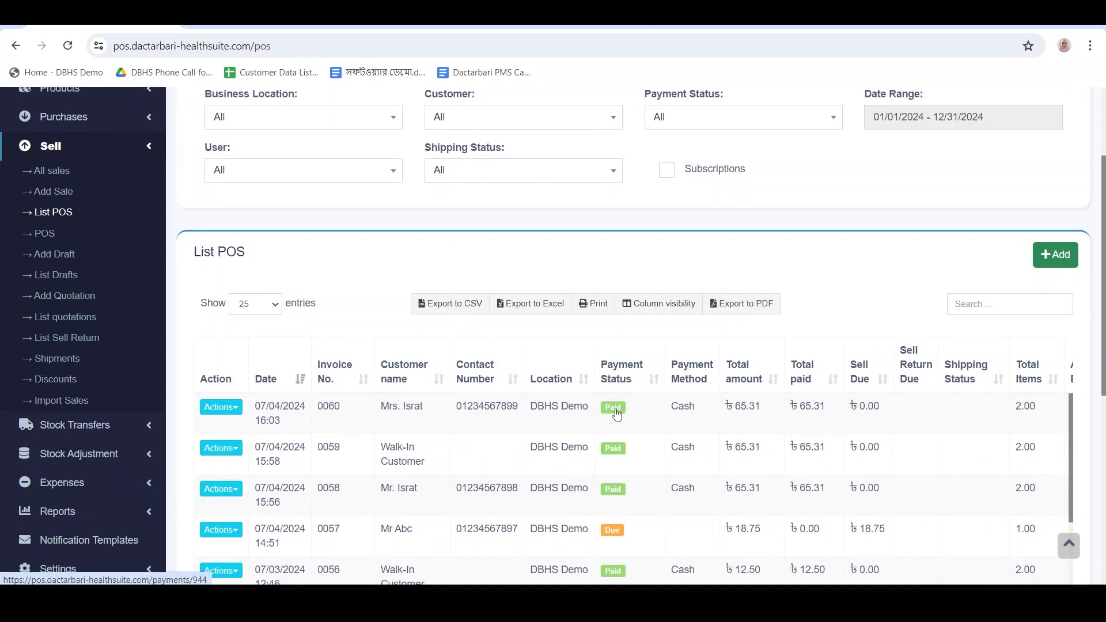
# - Record a cash payment of the full 18.75 on the sale marked Due and check its payment status in the POS list
pyautogui.scroll(-2, 616, 412)
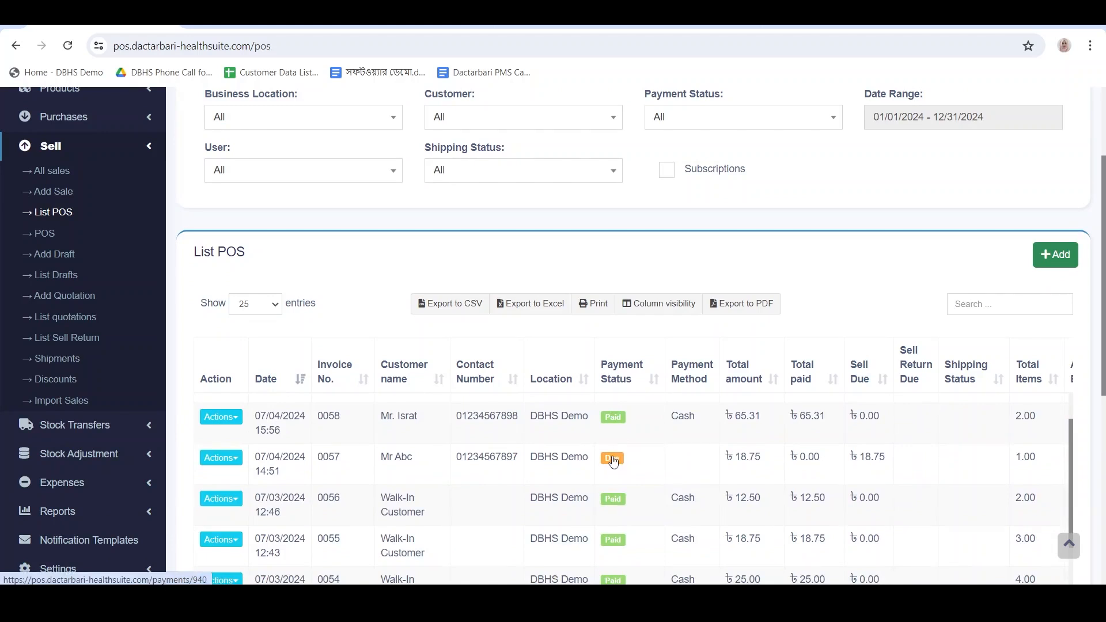
pyautogui.click(232, 461)
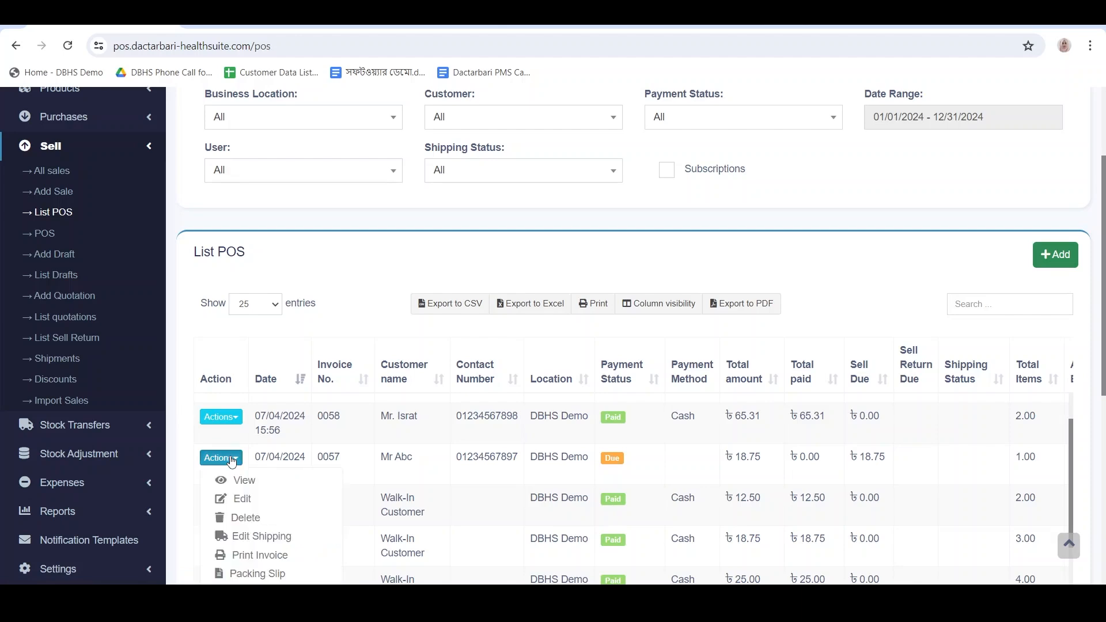
pyautogui.scroll(-1, 248, 570)
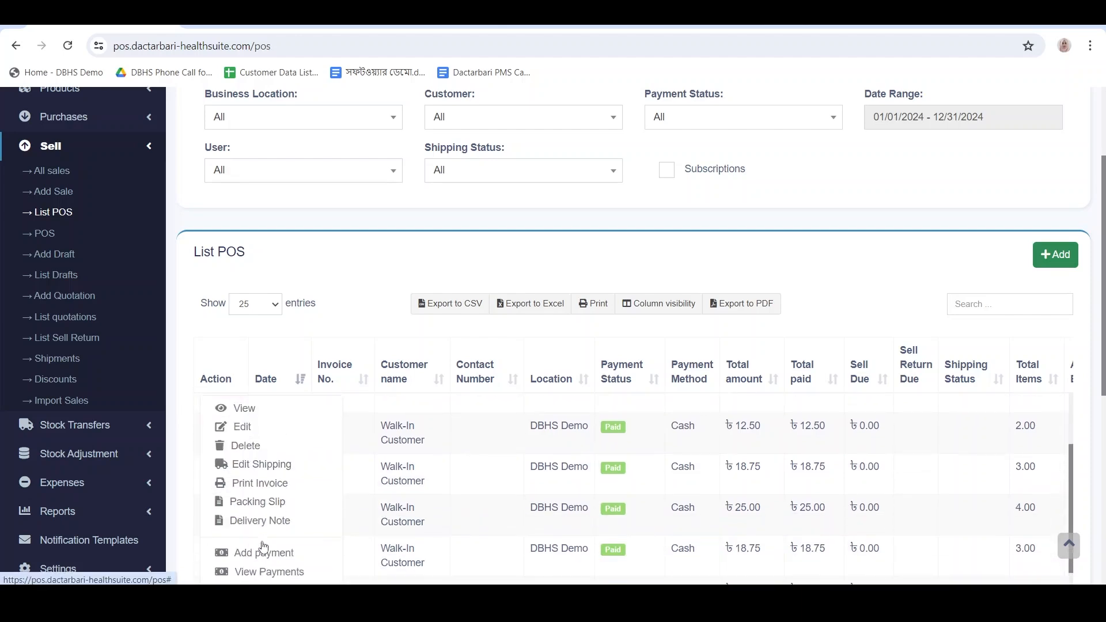
pyautogui.click(275, 554)
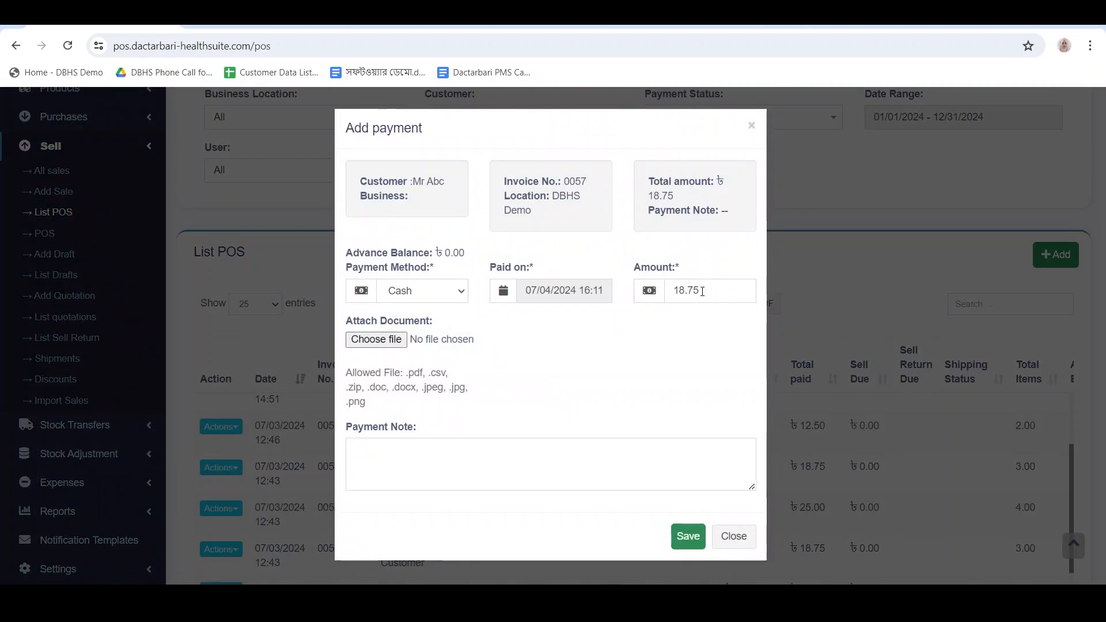
pyautogui.moveTo(701, 292); pyautogui.dragTo(675, 290)
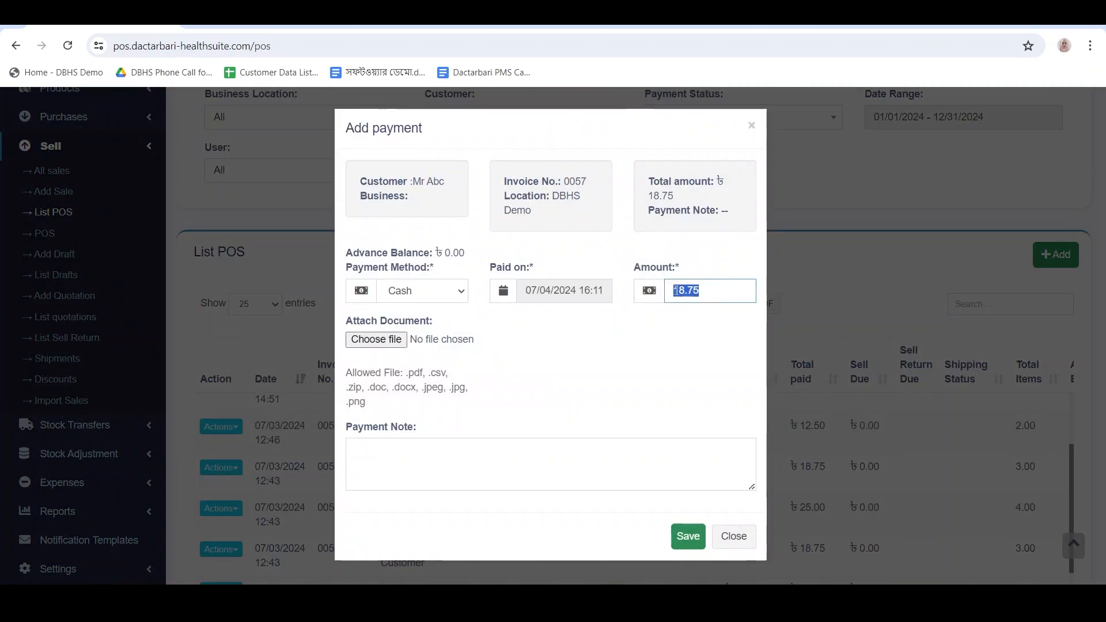
pyautogui.click(687, 543)
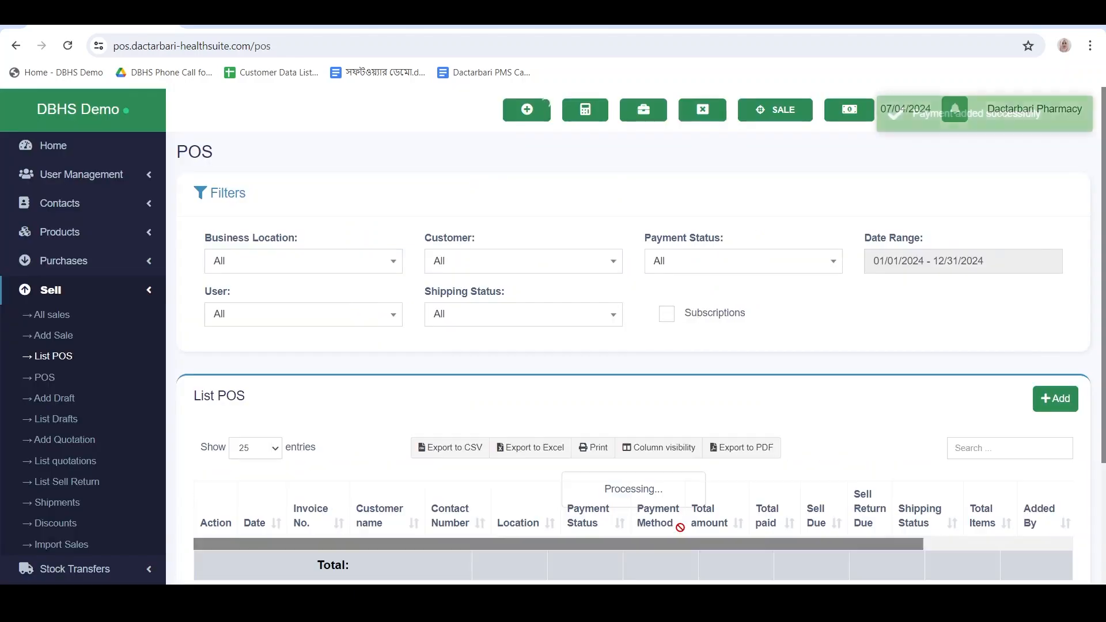
pyautogui.scroll(-5, 631, 421)
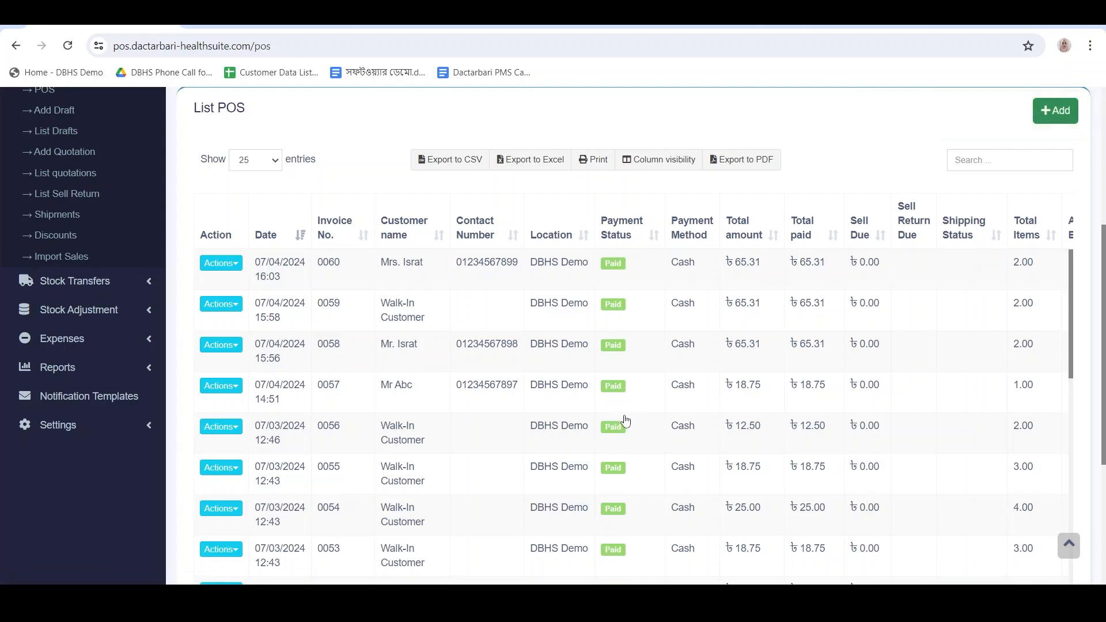
pyautogui.scroll(3, 625, 421)
pyautogui.scroll(-2, 625, 420)
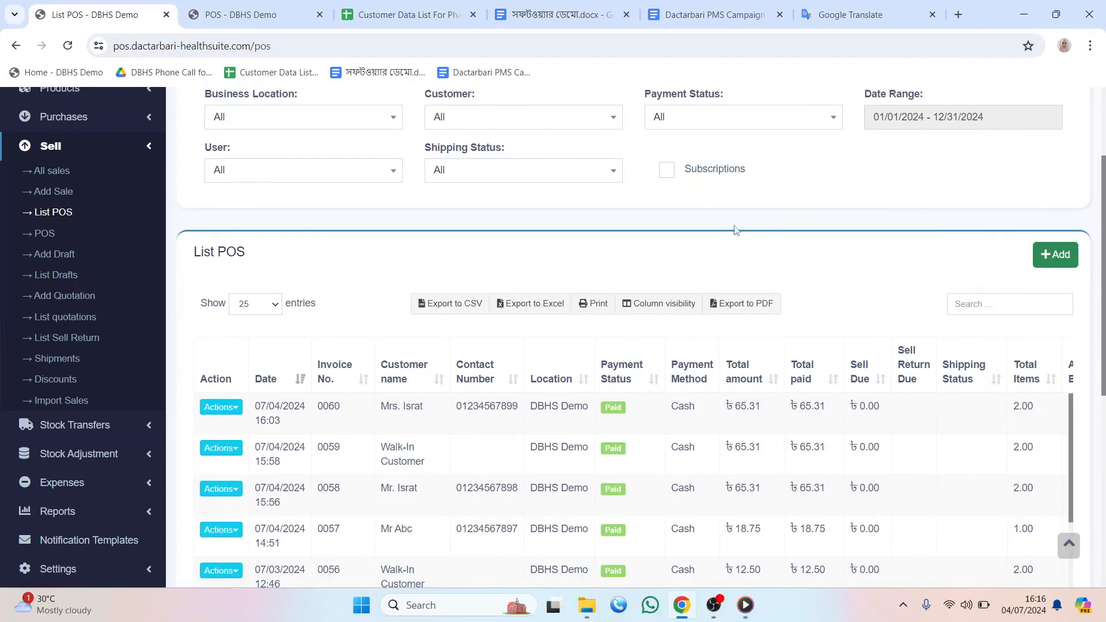
pyautogui.scroll(3, 752, 426)
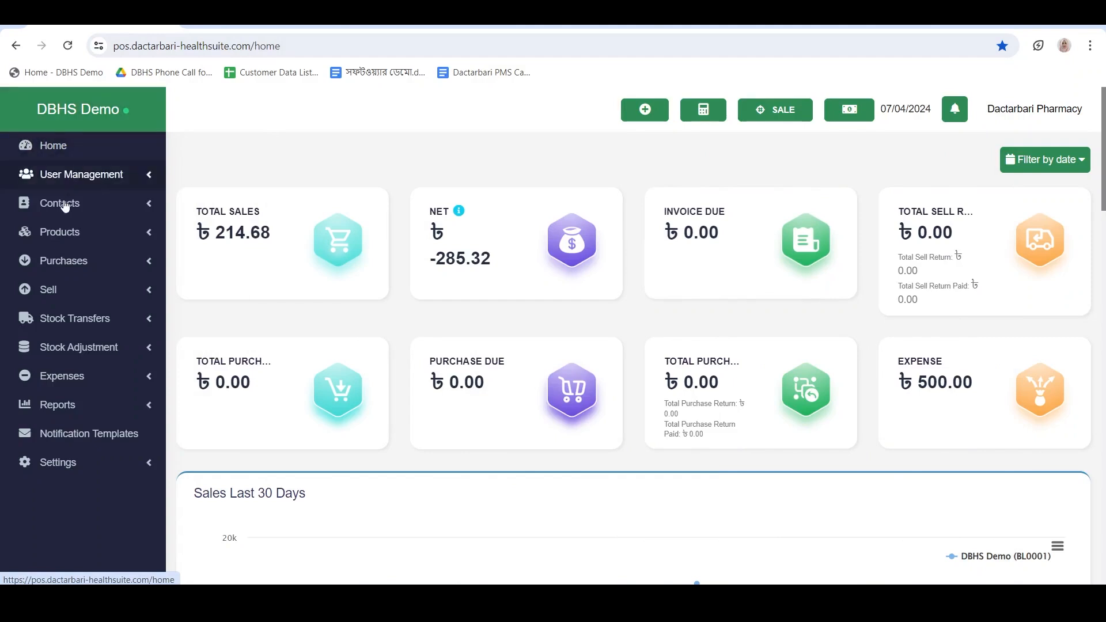
# - Open the Cashier role for editing from user management and examine its Sell permissions
pyautogui.click(89, 182)
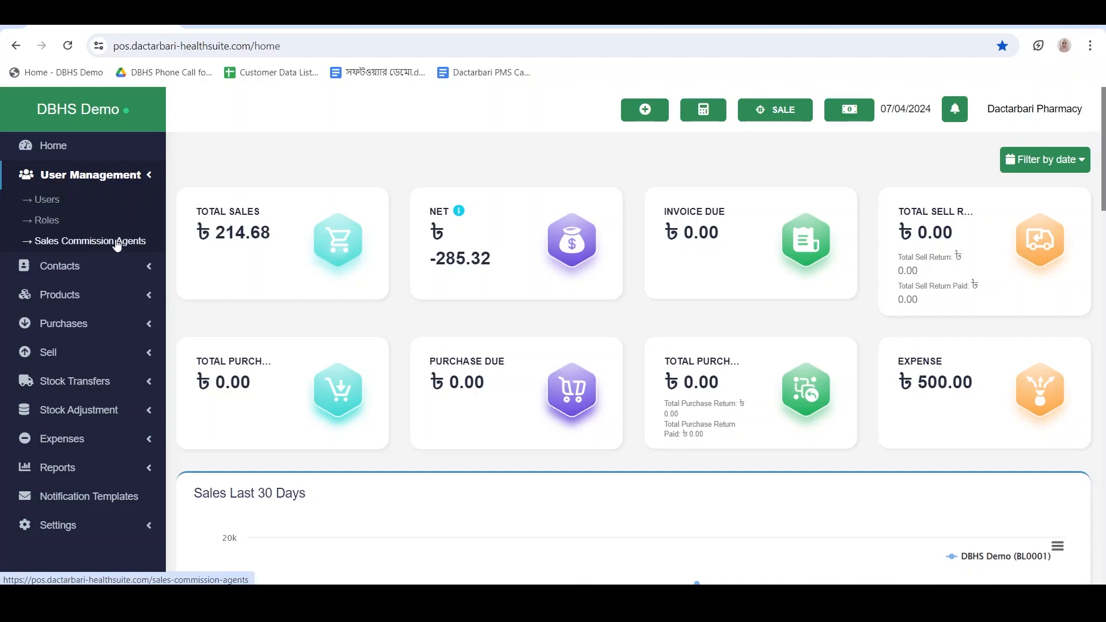
pyautogui.click(48, 221)
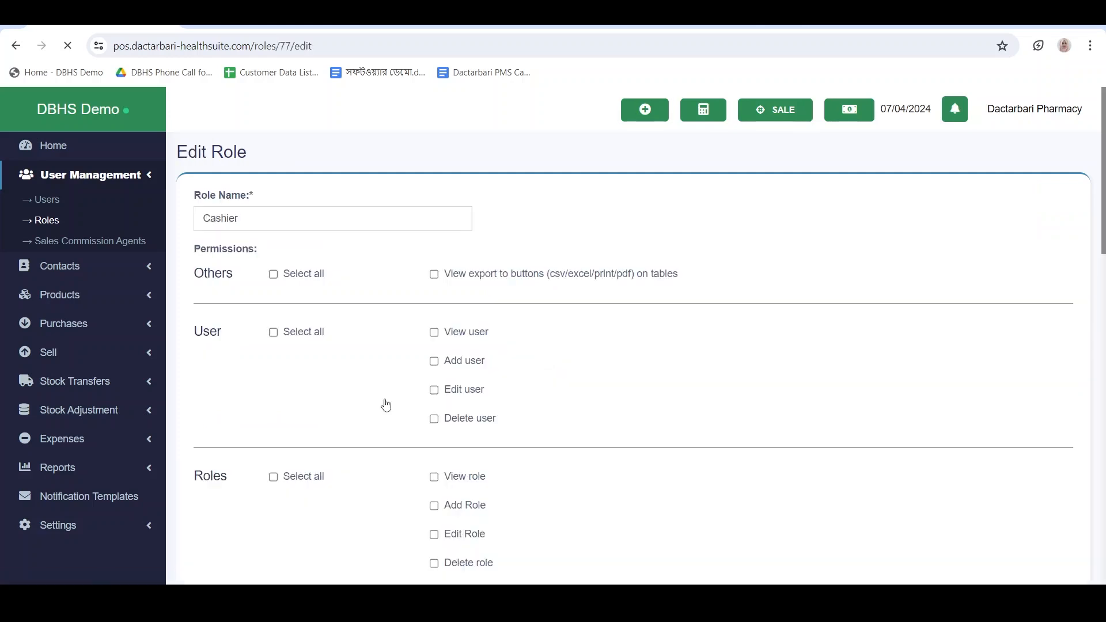
pyautogui.scroll(-5, 384, 405)
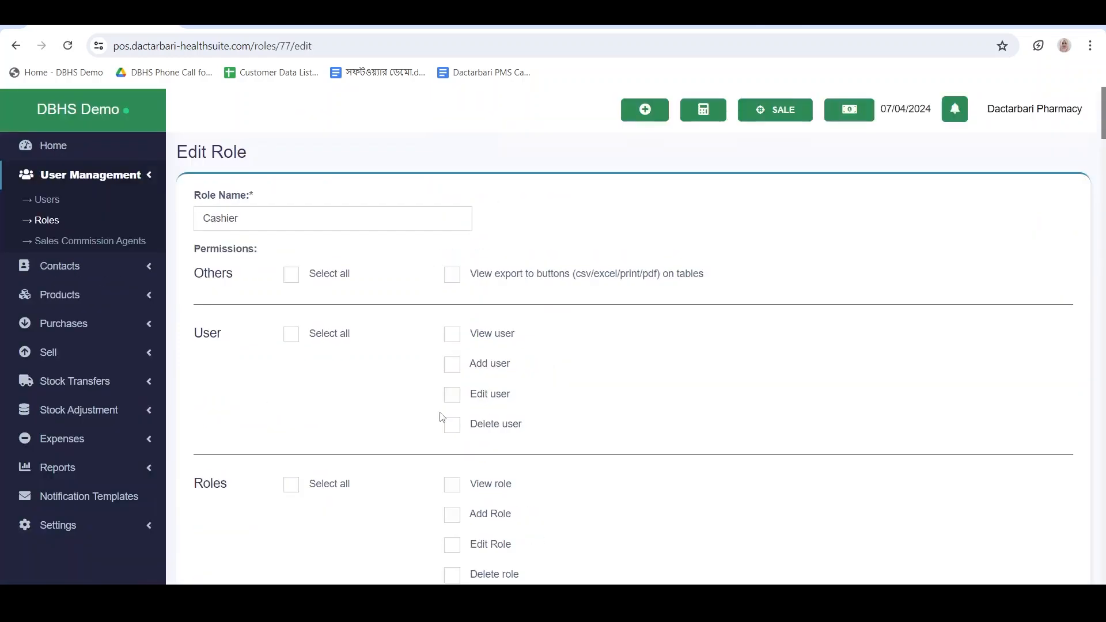
pyautogui.scroll(-14, 517, 389)
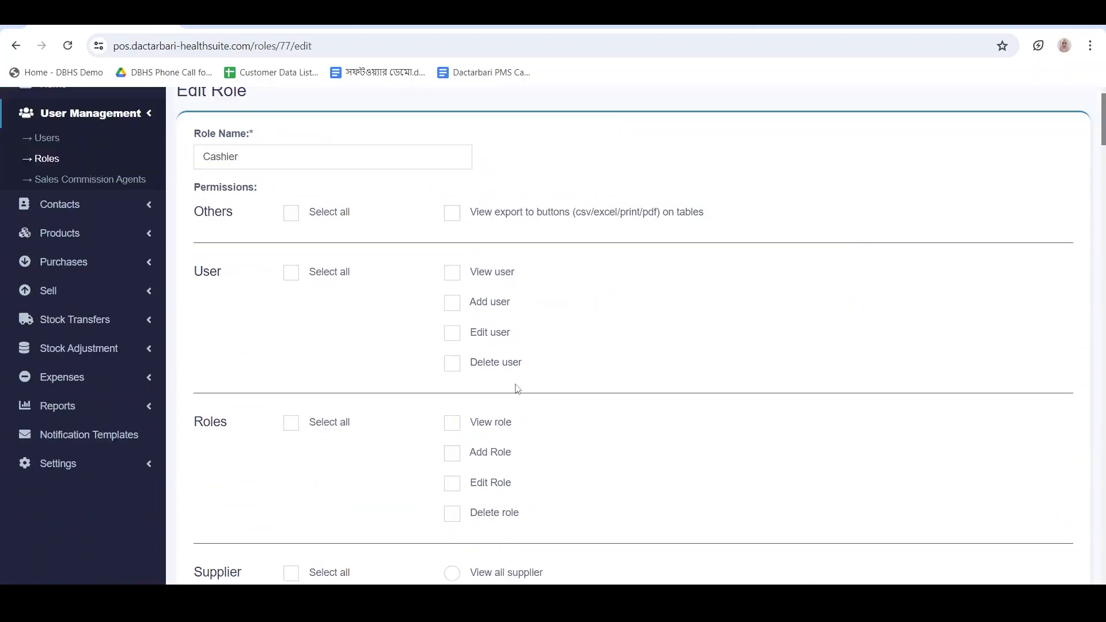
pyautogui.scroll(-19, 518, 389)
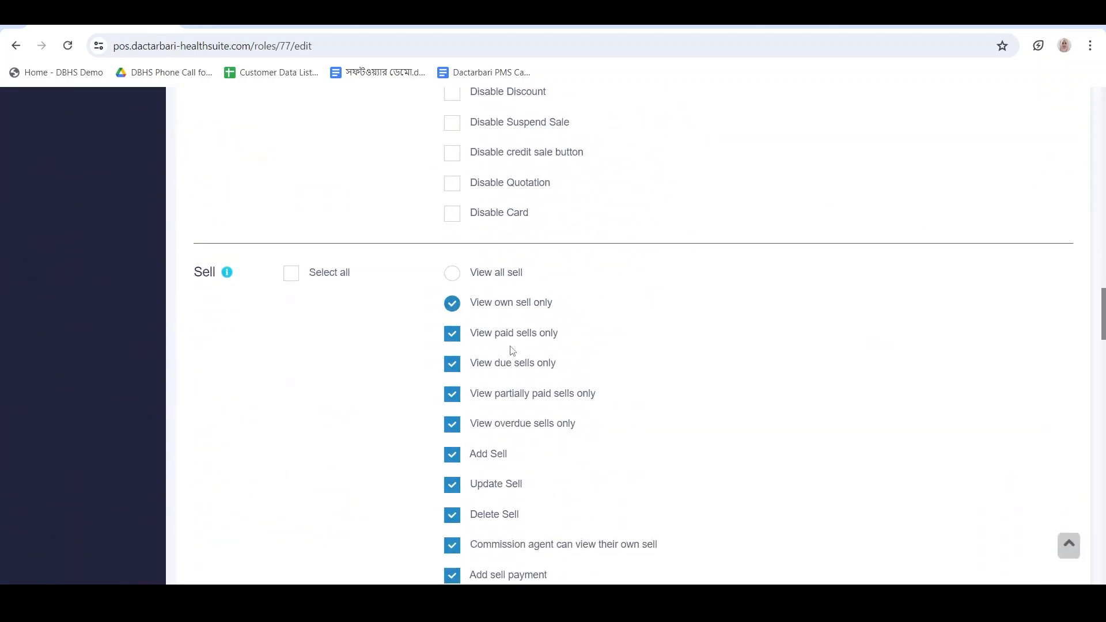
pyautogui.scroll(-5, 512, 349)
pyautogui.scroll(1, 513, 346)
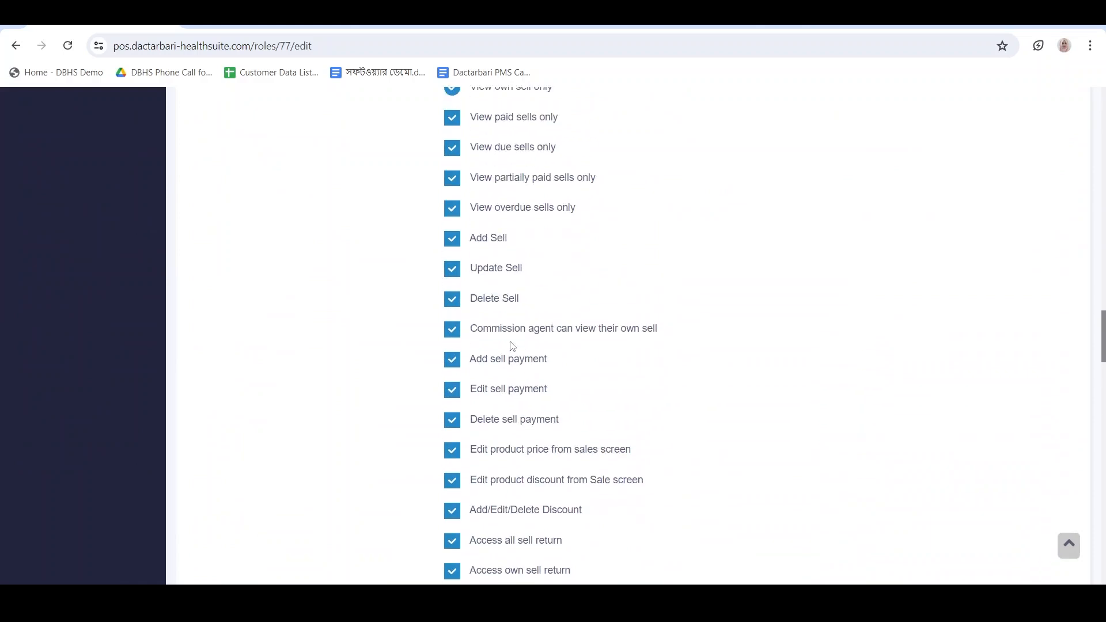
pyautogui.scroll(-4, 514, 319)
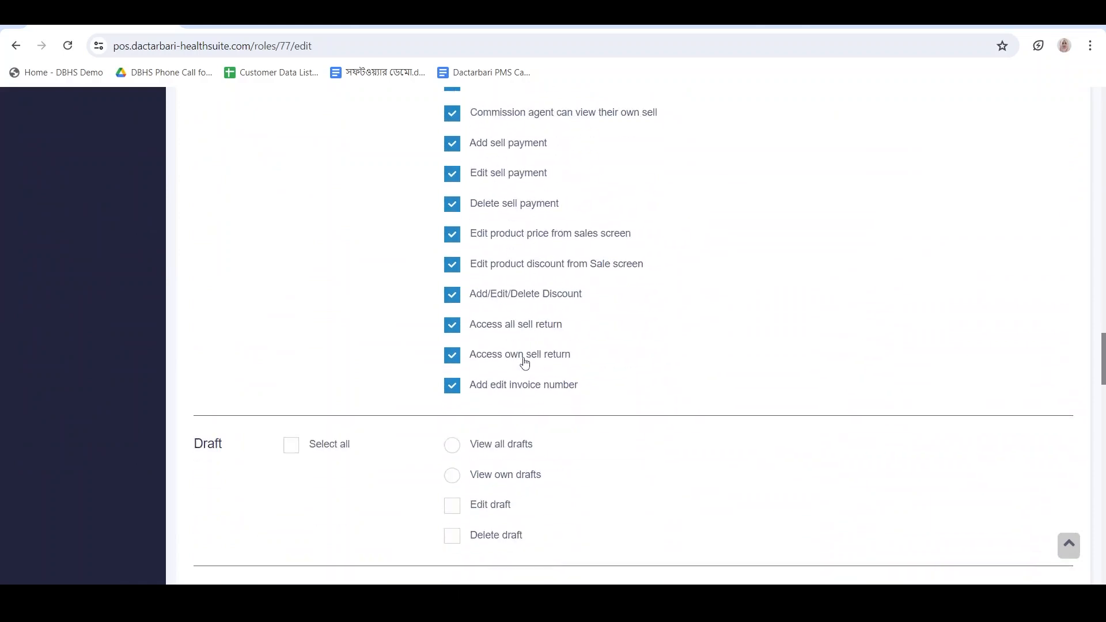
pyautogui.scroll(8, 523, 362)
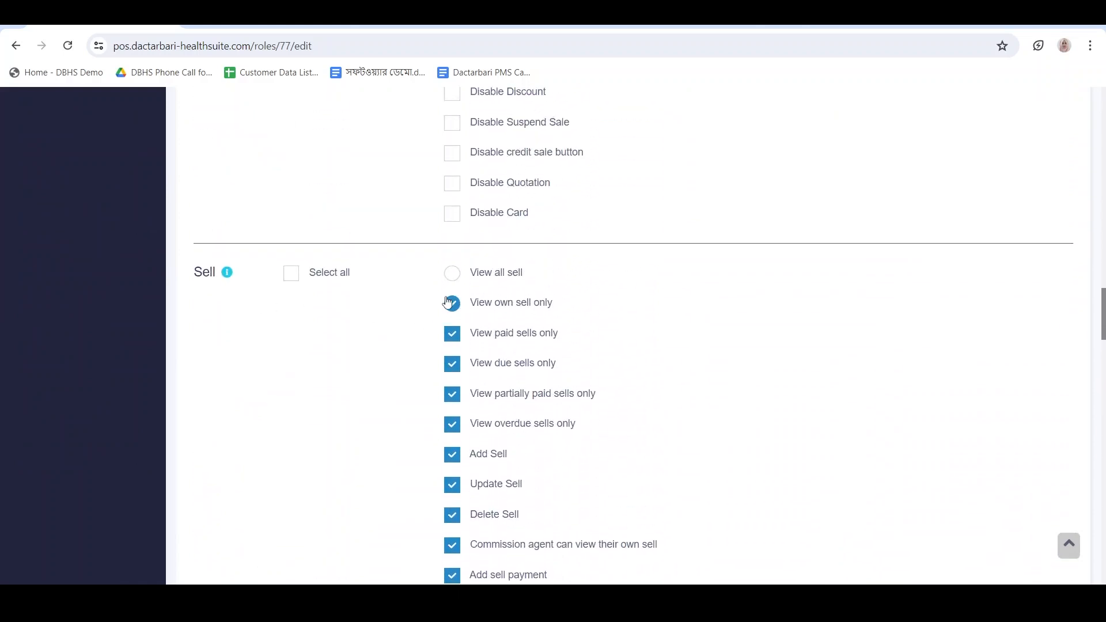
# - Try toggling all Sell permissions of the Cashier role at once, without saving the role
pyautogui.click(291, 274)
pyautogui.click(285, 277)
pyautogui.click(291, 274)
pyautogui.scroll(4, 407, 327)
pyautogui.scroll(15, 407, 327)
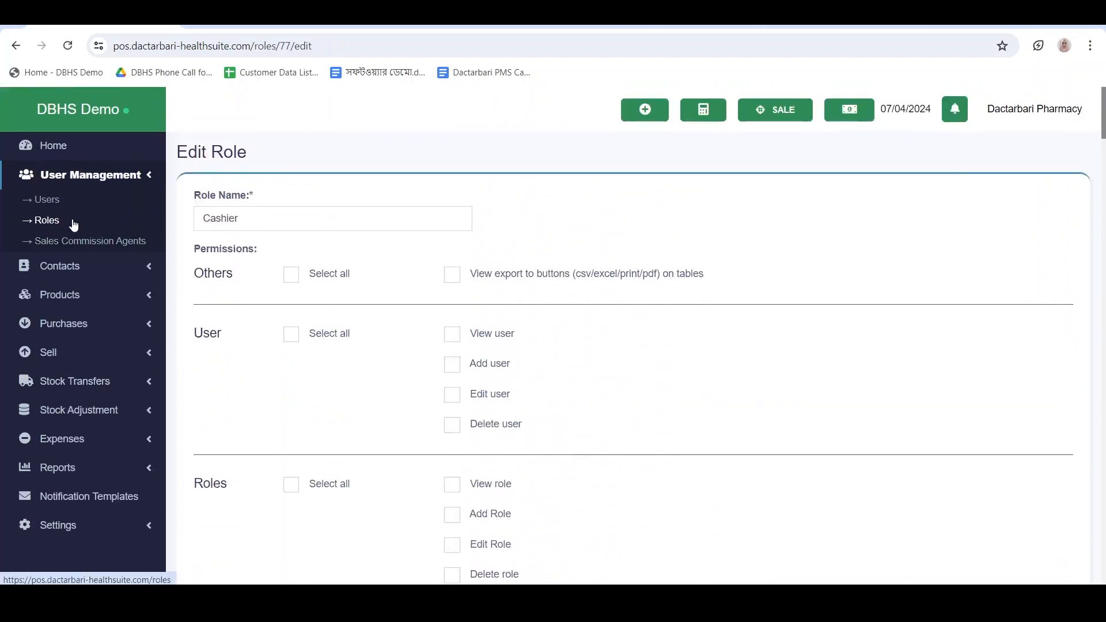
# - Open the form for adding a new user and look over its personal, login, role and location fields
pyautogui.click(45, 200)
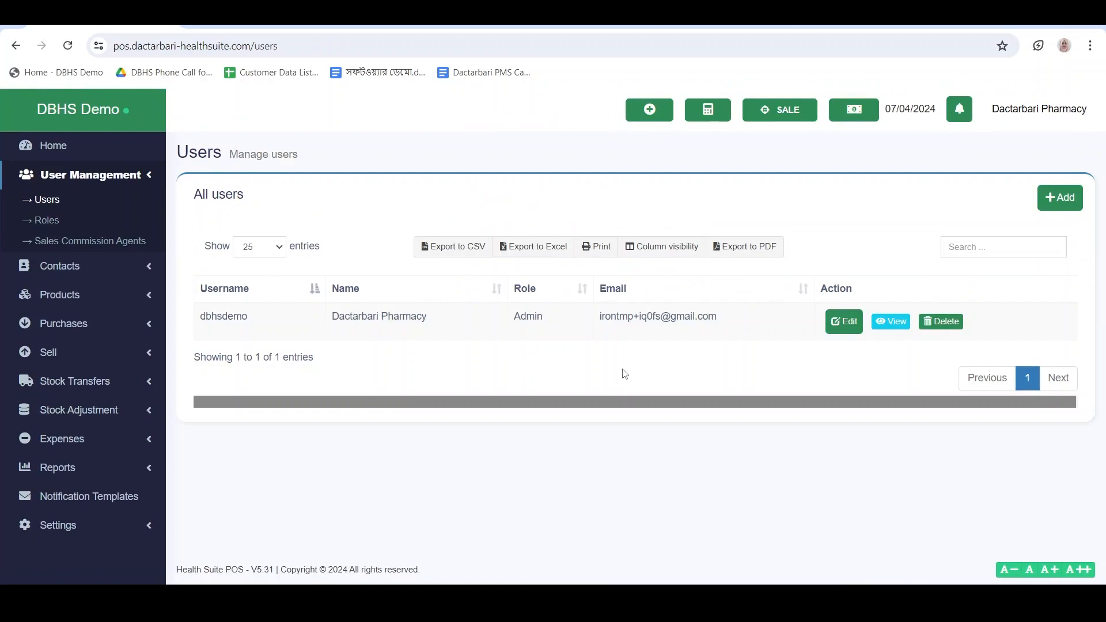
pyautogui.click(1051, 203)
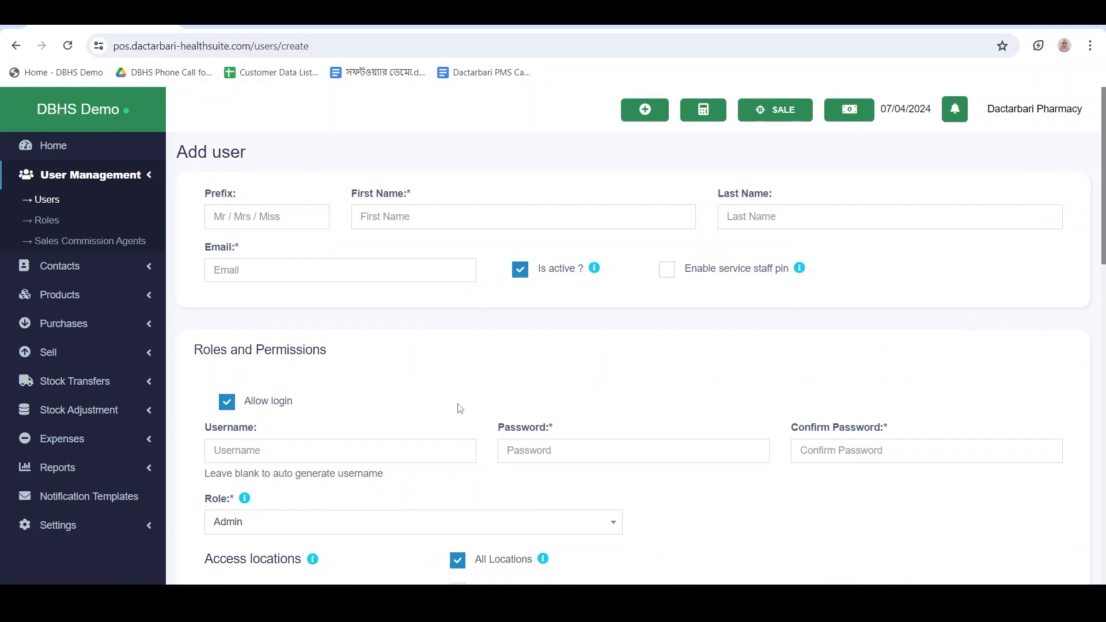
pyautogui.scroll(-2, 457, 408)
pyautogui.scroll(2, 293, 353)
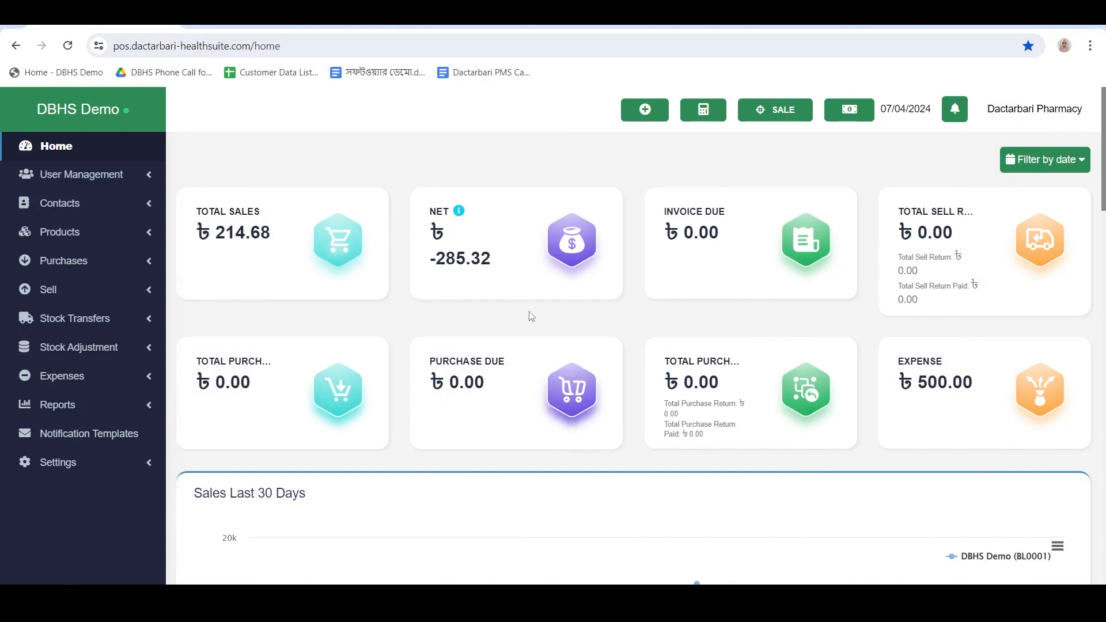
# - Open the suppliers list from the contacts and review its filters, balances and purchase dues
pyautogui.click(82, 205)
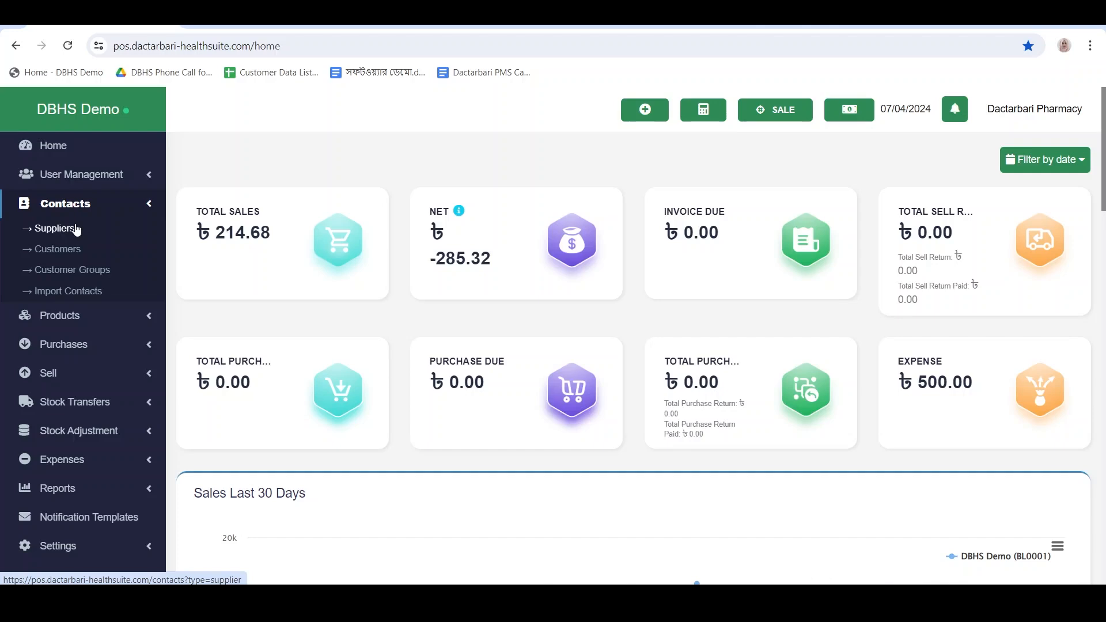
pyautogui.click(76, 230)
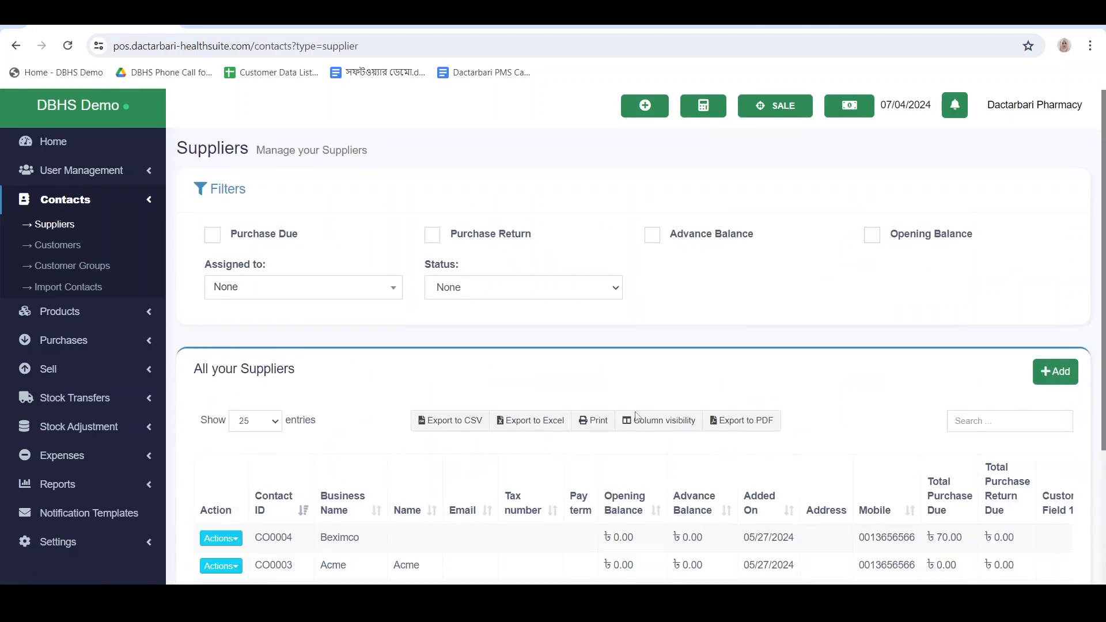
pyautogui.scroll(-3, 497, 445)
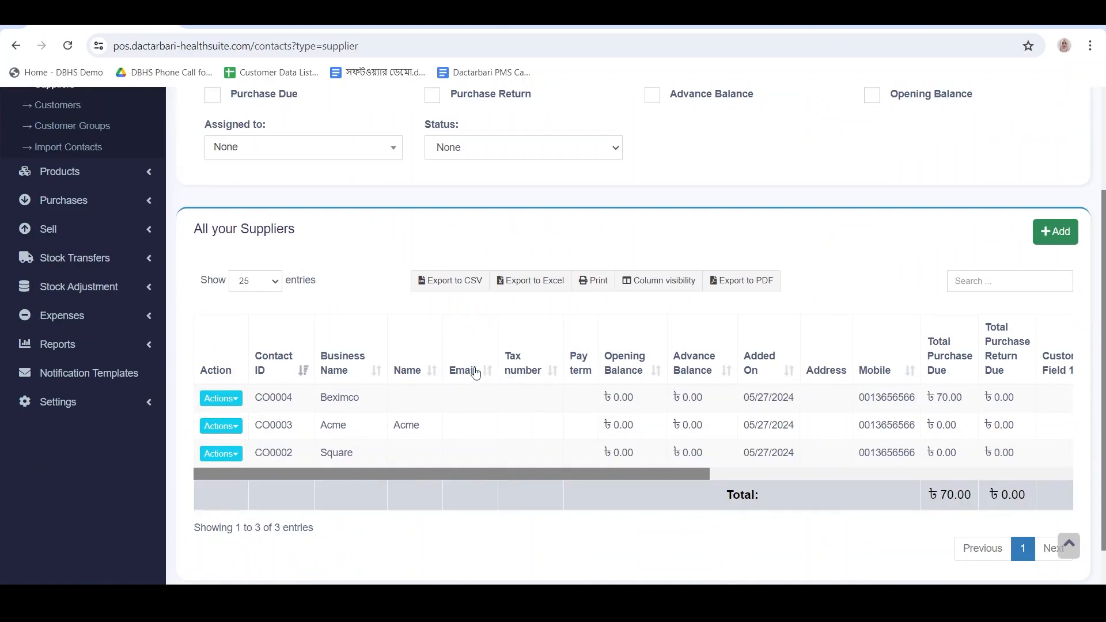
pyautogui.scroll(1, 471, 372)
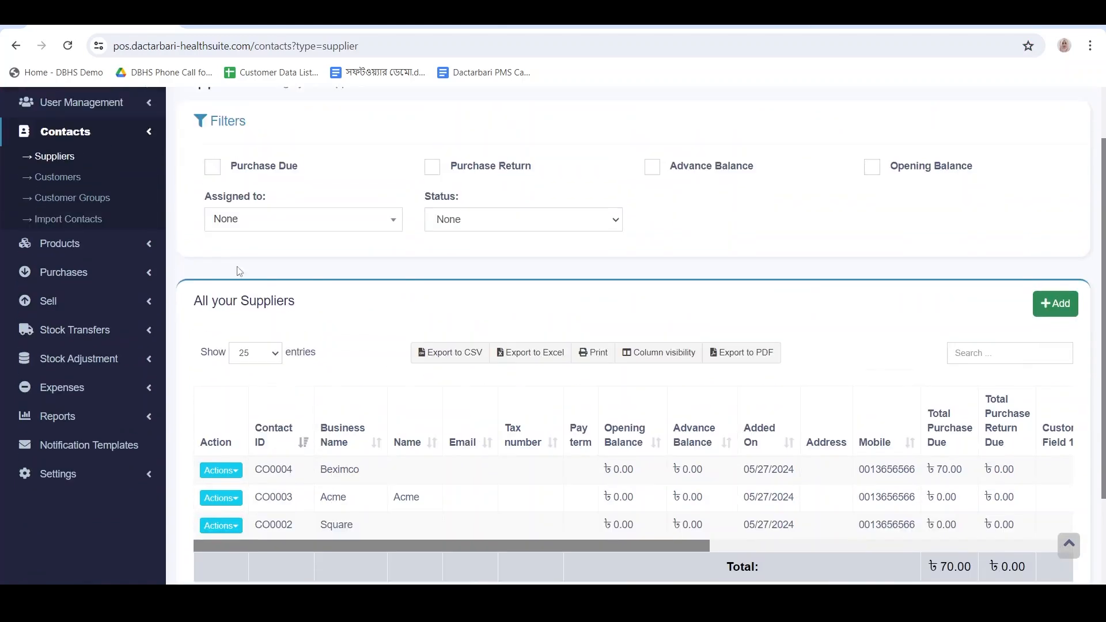
# - Review the customers list with its filters and balances, and open the Import Contacts page
pyautogui.click(57, 178)
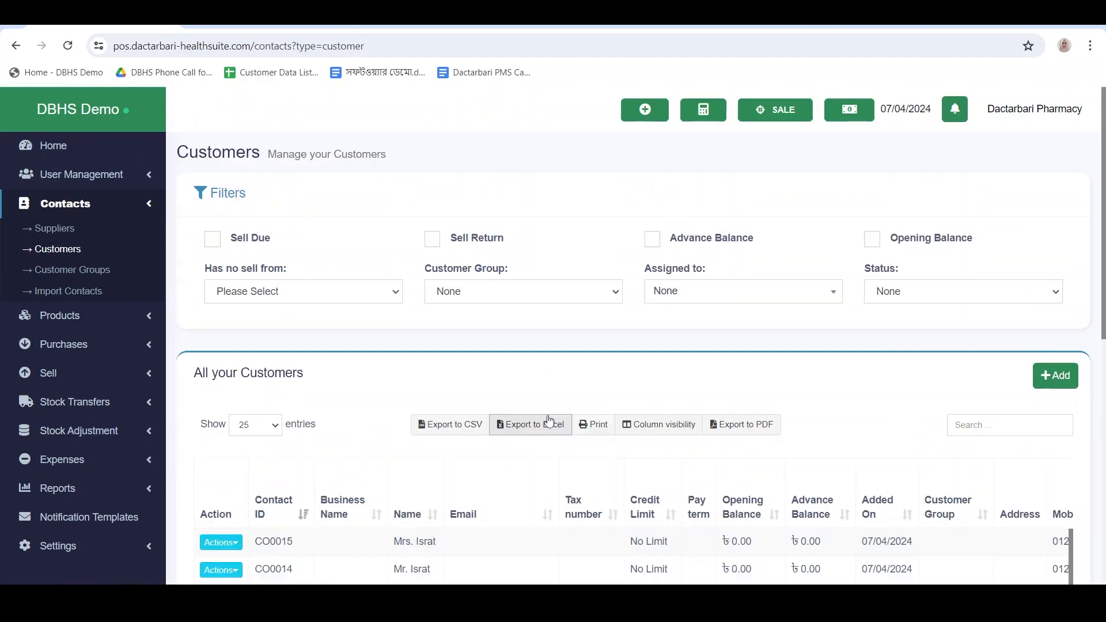
pyautogui.scroll(-2, 550, 418)
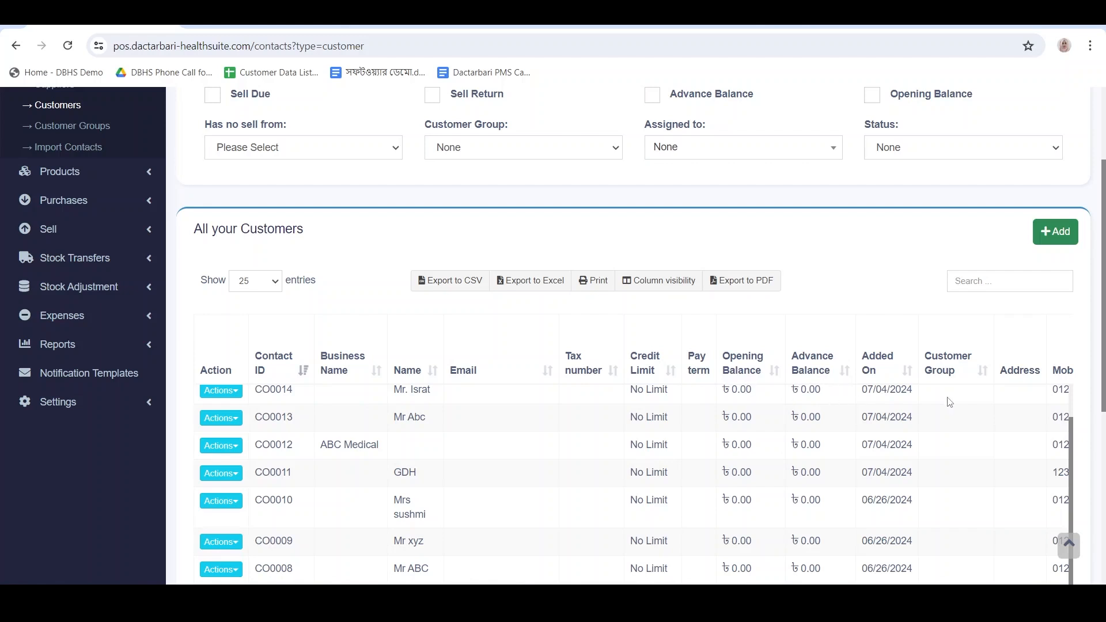
pyautogui.scroll(3, 238, 373)
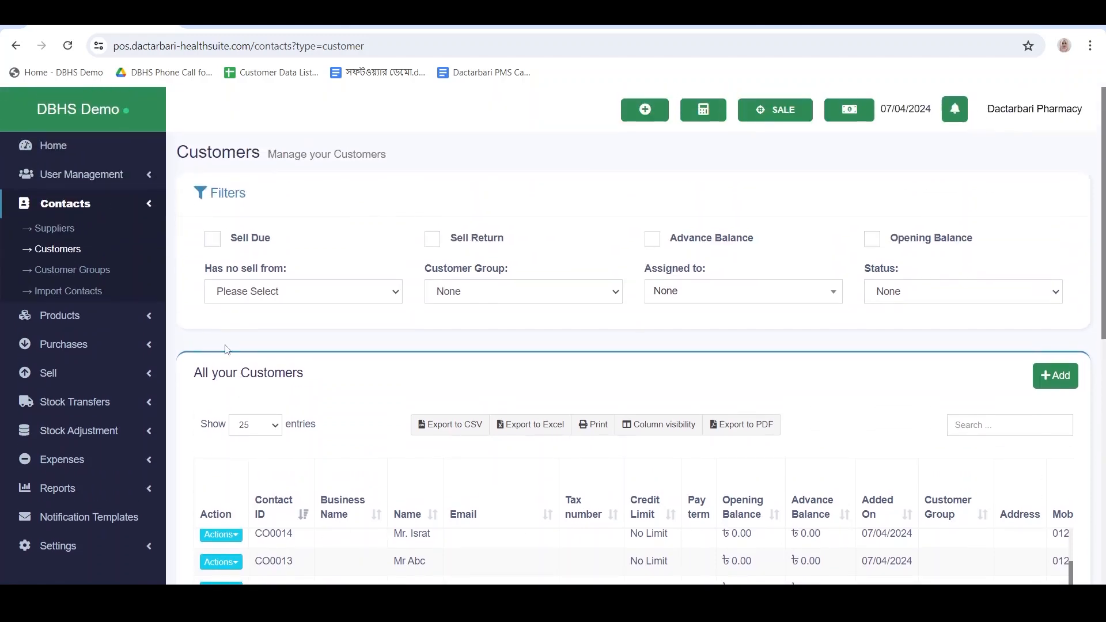
pyautogui.click(91, 294)
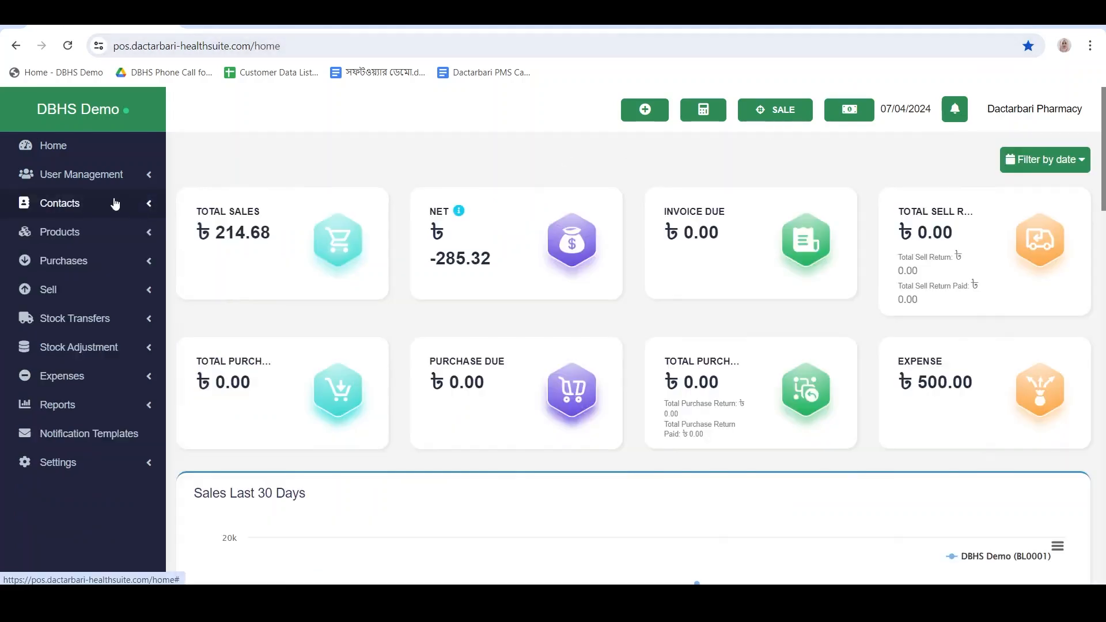
# - Open the product list and review the products' purchase prices, selling prices, stock and brands
pyautogui.click(101, 233)
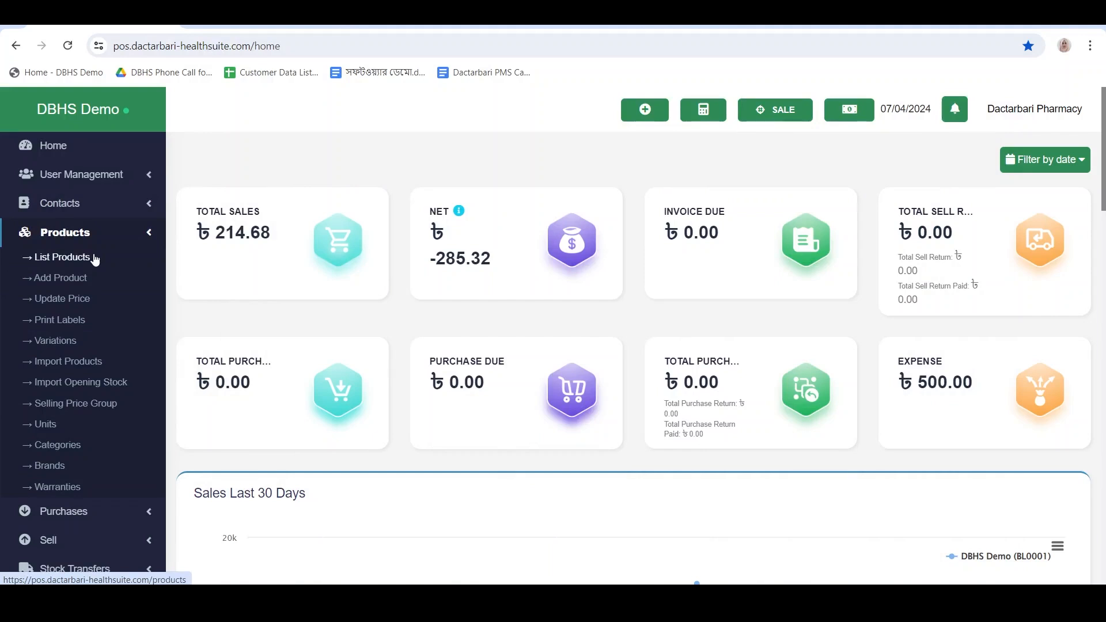
pyautogui.click(94, 256)
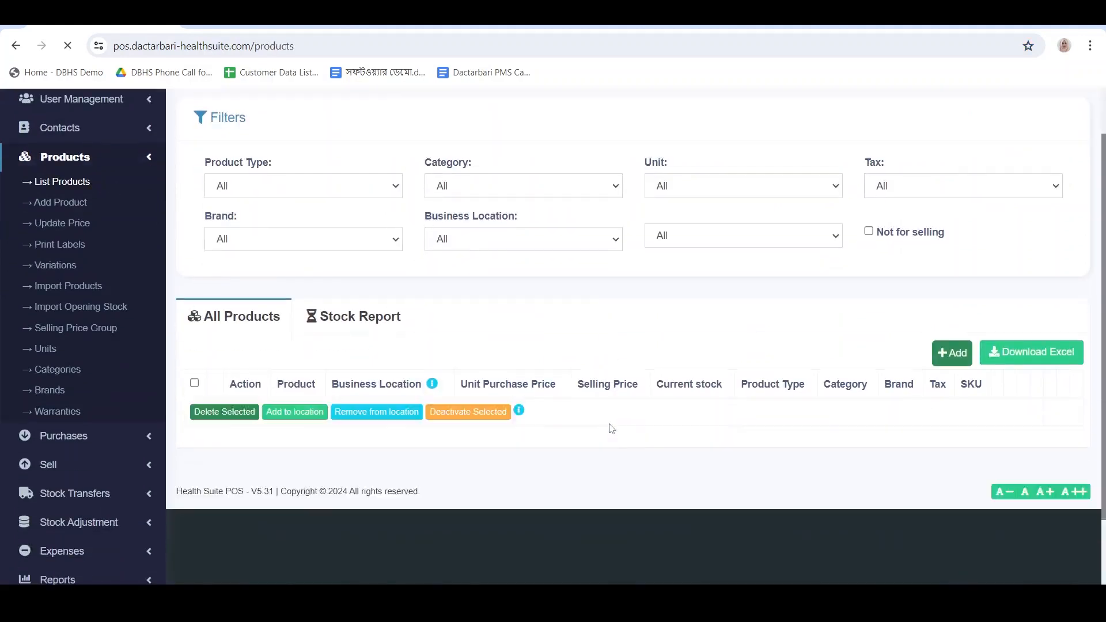
pyautogui.scroll(-8, 525, 456)
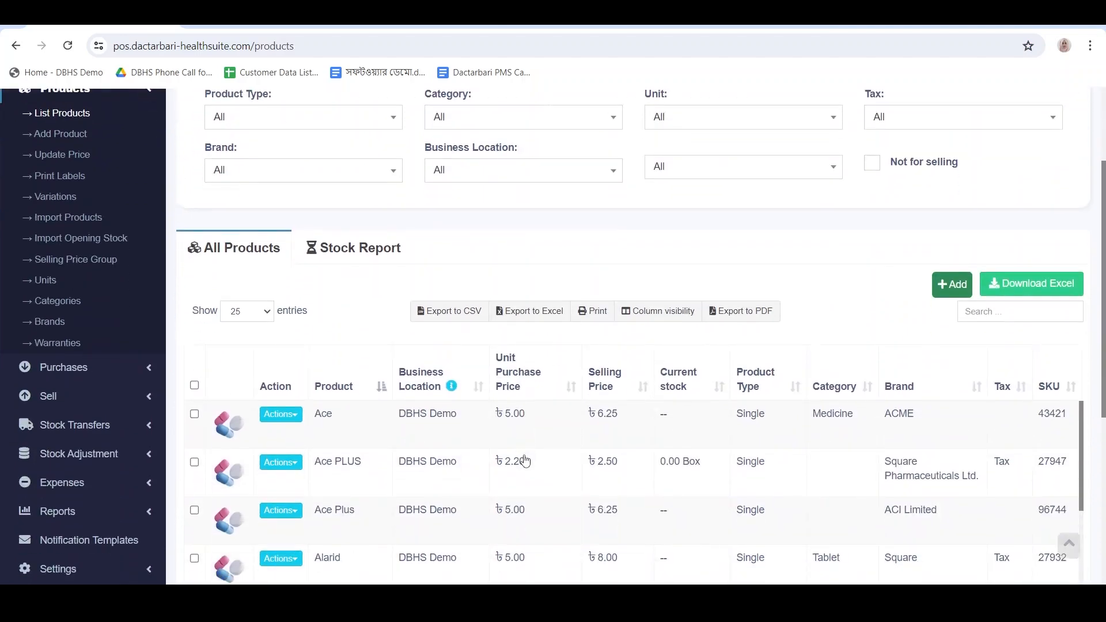
pyautogui.scroll(-4, 526, 449)
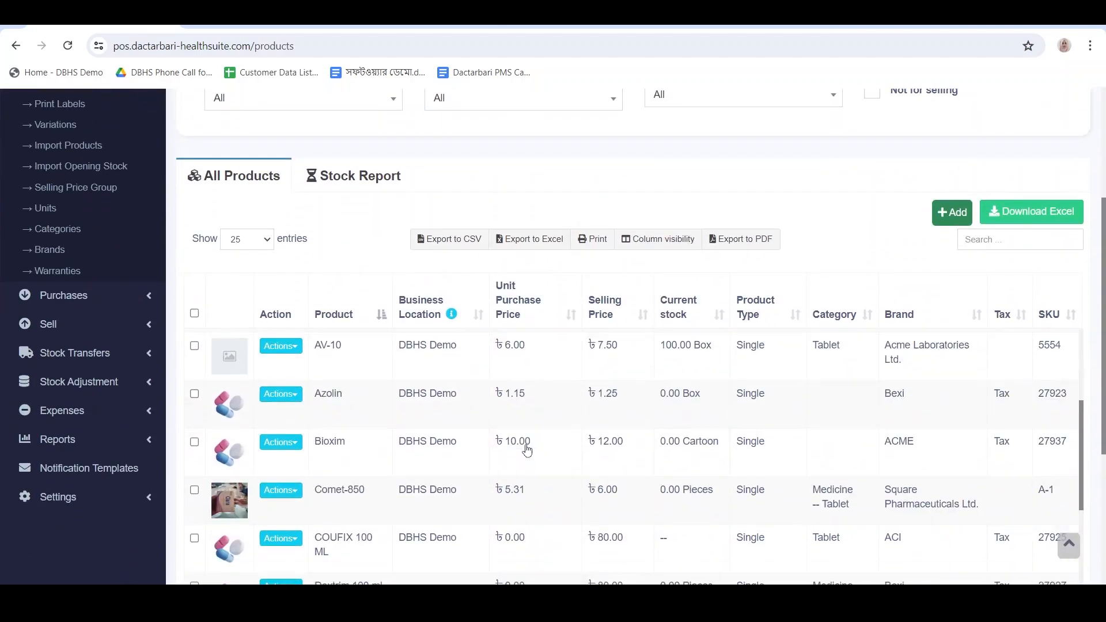
pyautogui.scroll(10, 526, 446)
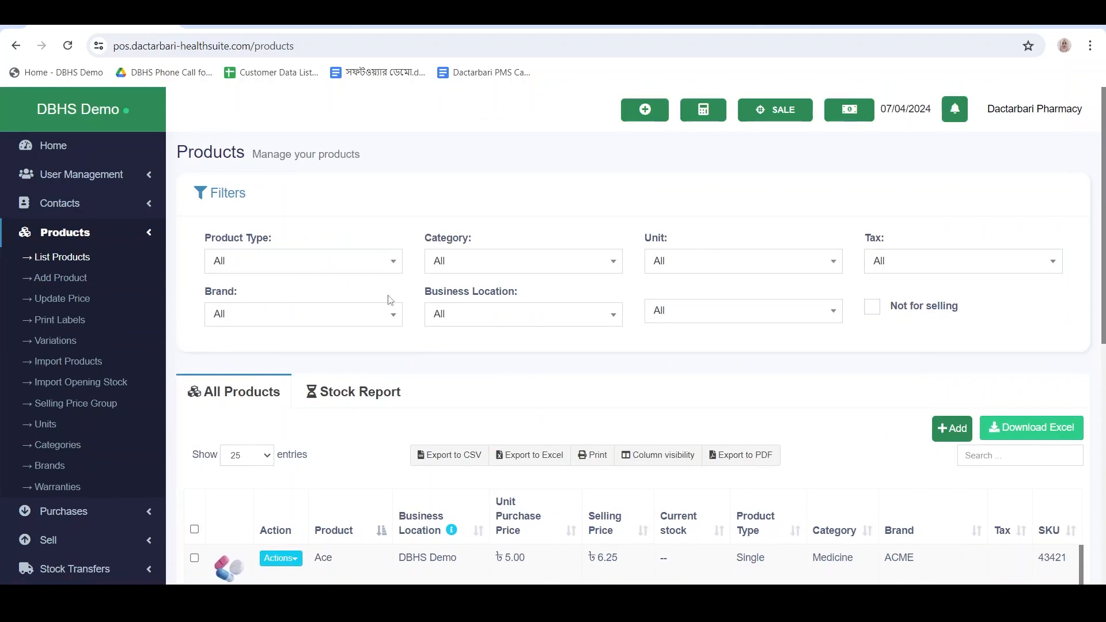
# - Filter the product list by the business location DBHS Demo (BL0001) and look through the filtered products
pyautogui.click(498, 321)
pyautogui.click(499, 384)
pyautogui.scroll(-4, 597, 484)
pyautogui.scroll(-5, 589, 423)
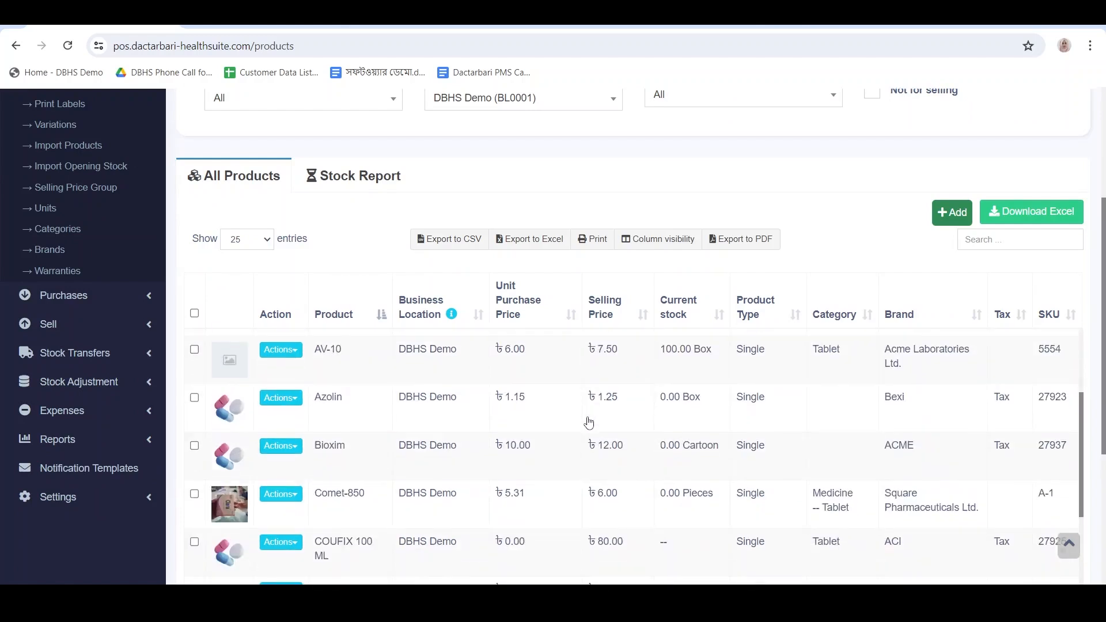
# - Look through the remaining products in the filtered list, comparing their prices, current stock and brands
pyautogui.scroll(-5, 589, 424)
pyautogui.scroll(3, 587, 424)
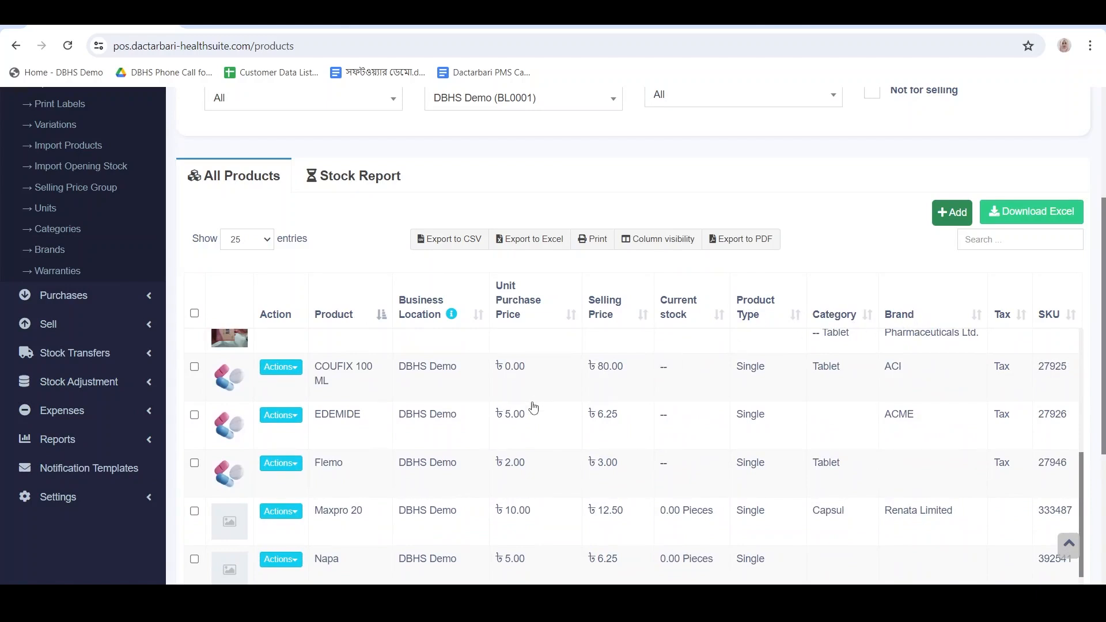
pyautogui.scroll(6, 533, 408)
pyautogui.scroll(4, 533, 408)
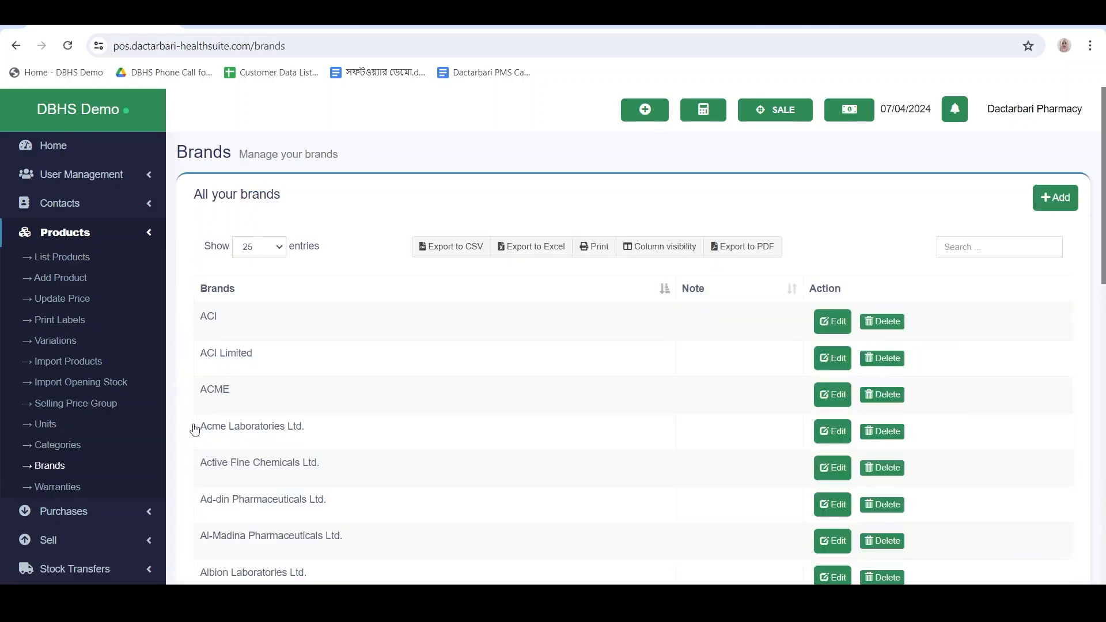
# - Review the list of product brands and open the product categories page
pyautogui.scroll(-13, 364, 395)
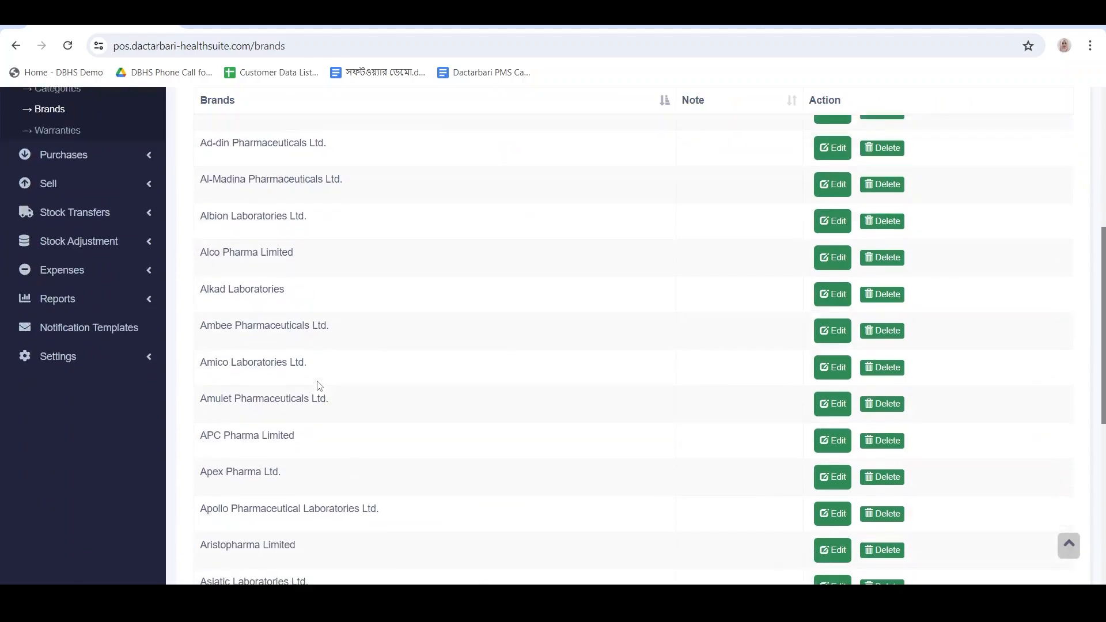
pyautogui.scroll(13, 318, 386)
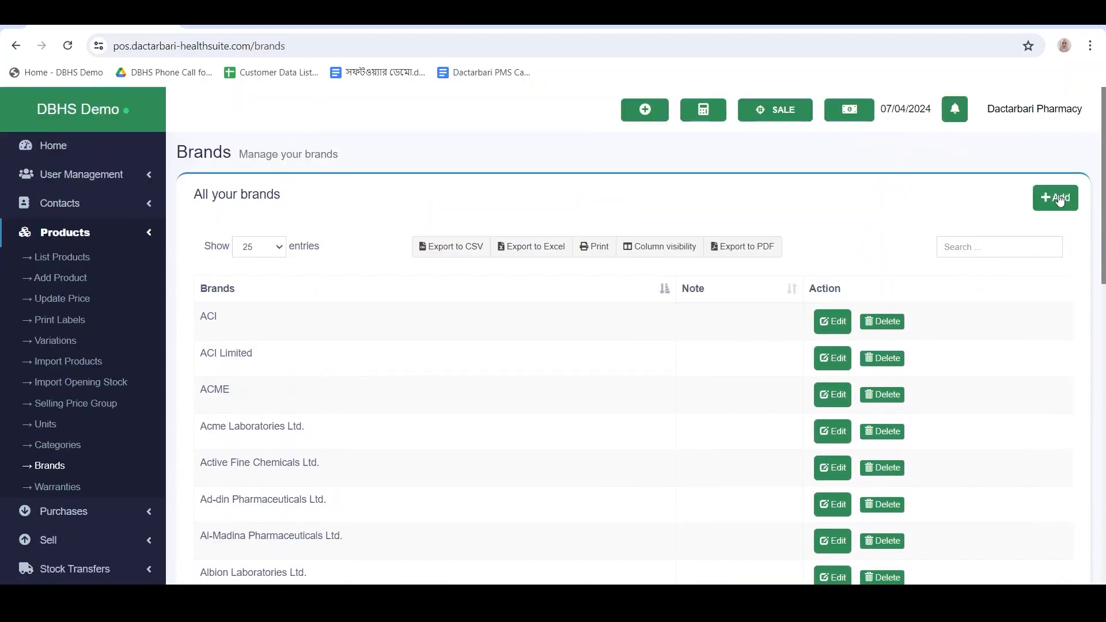
pyautogui.click(63, 446)
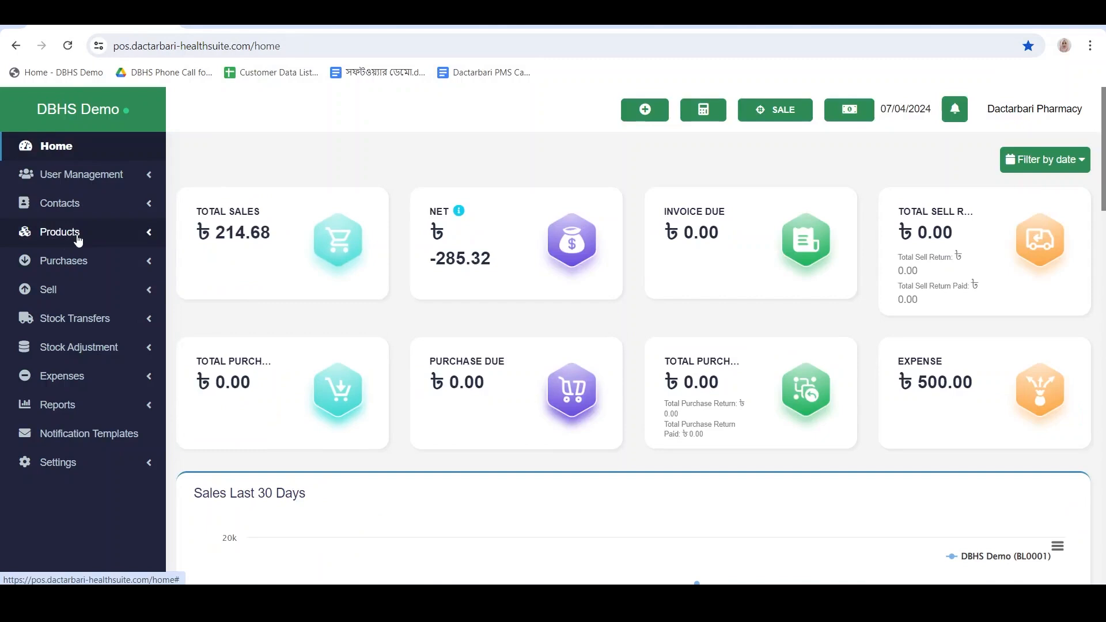
# - Open the purchases list and review each purchase's status, payment status, grand total and payment due
pyautogui.click(84, 263)
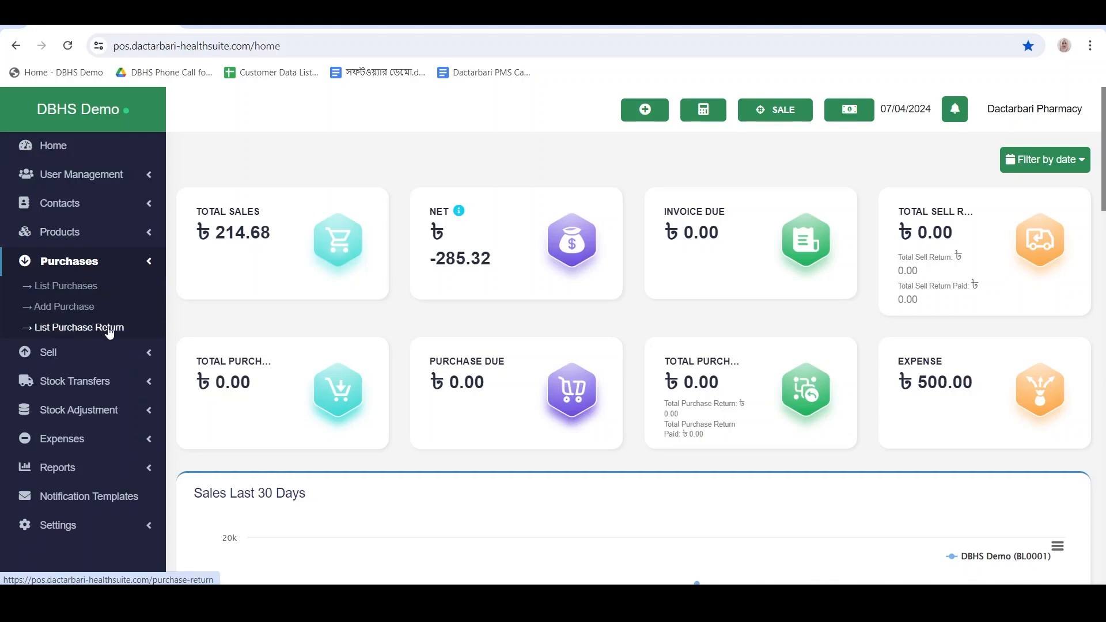
pyautogui.click(89, 288)
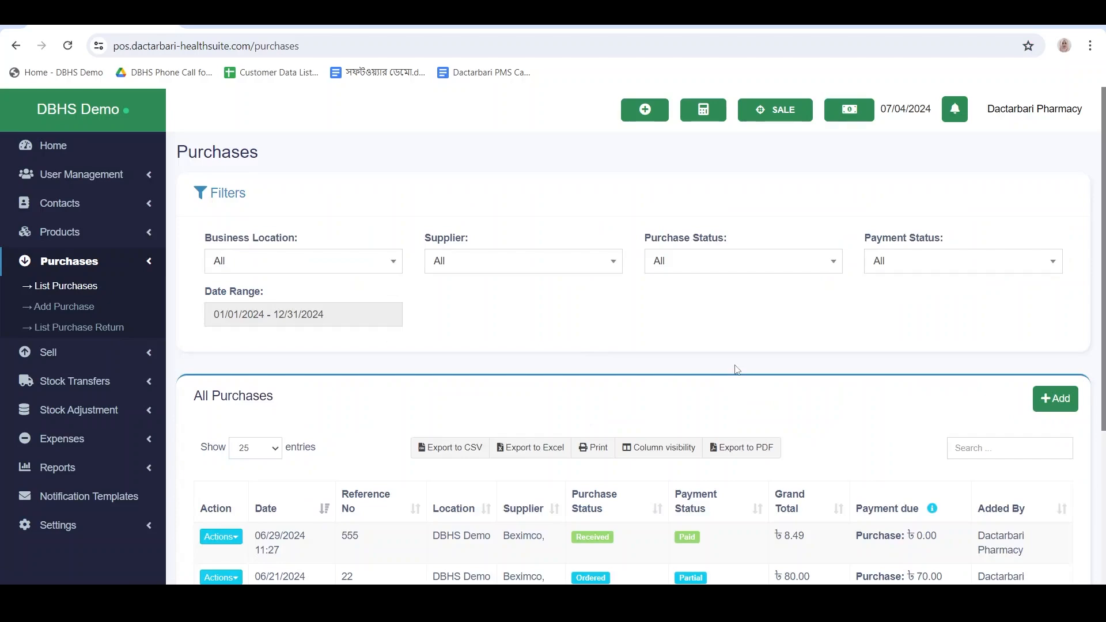
pyautogui.scroll(-4, 736, 372)
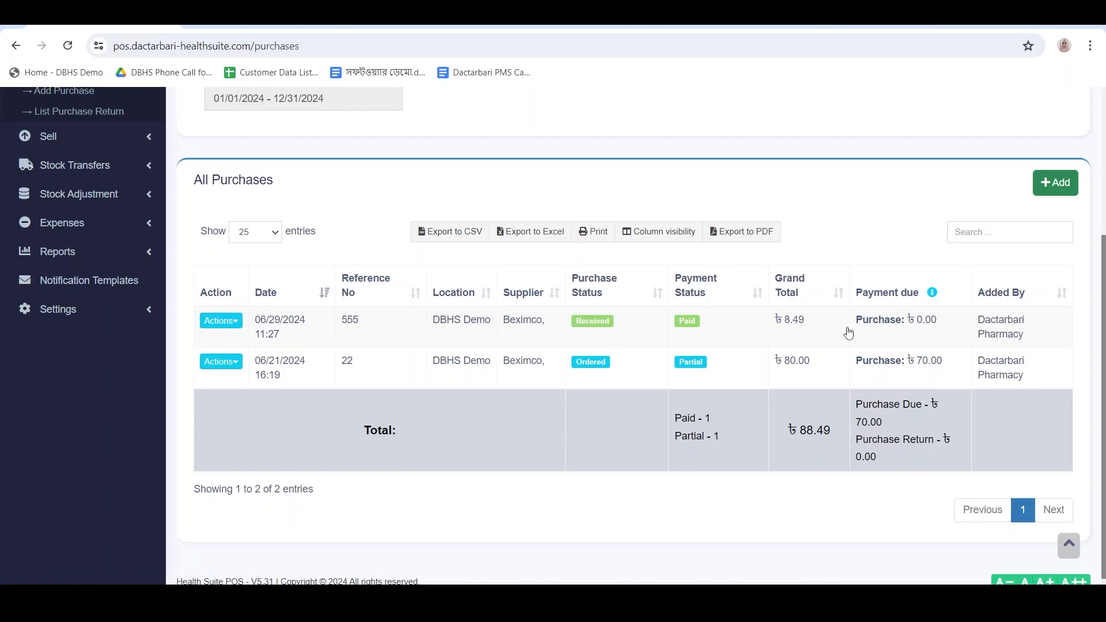
pyautogui.scroll(1, 574, 320)
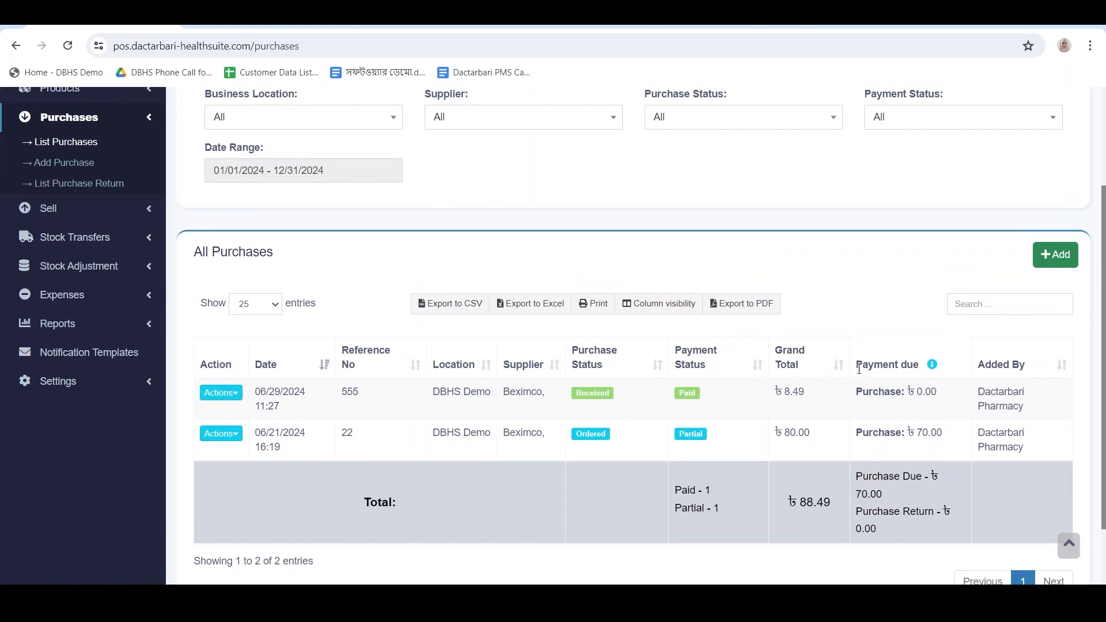
pyautogui.scroll(3, 889, 424)
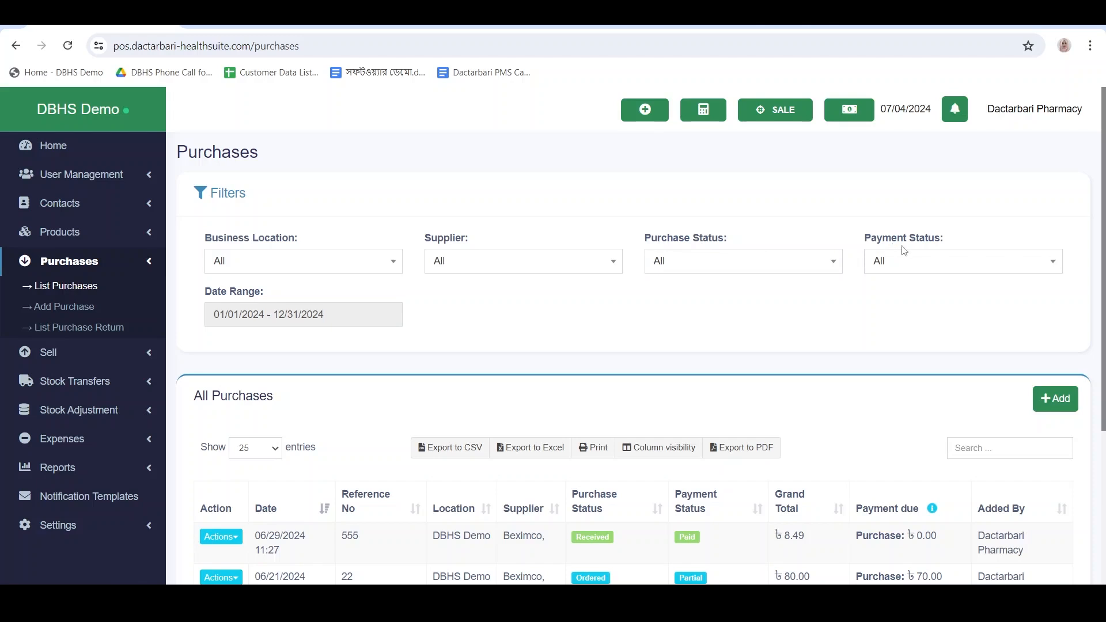
# - Filter the purchases by the payment status Due and check the filtered list
pyautogui.click(929, 261)
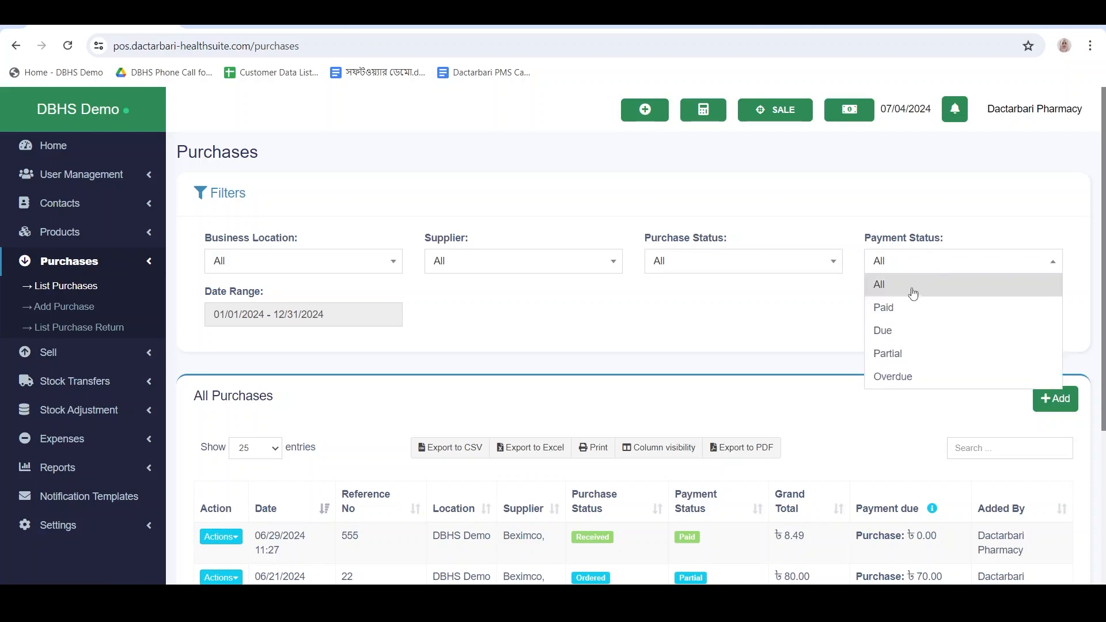
pyautogui.click(905, 334)
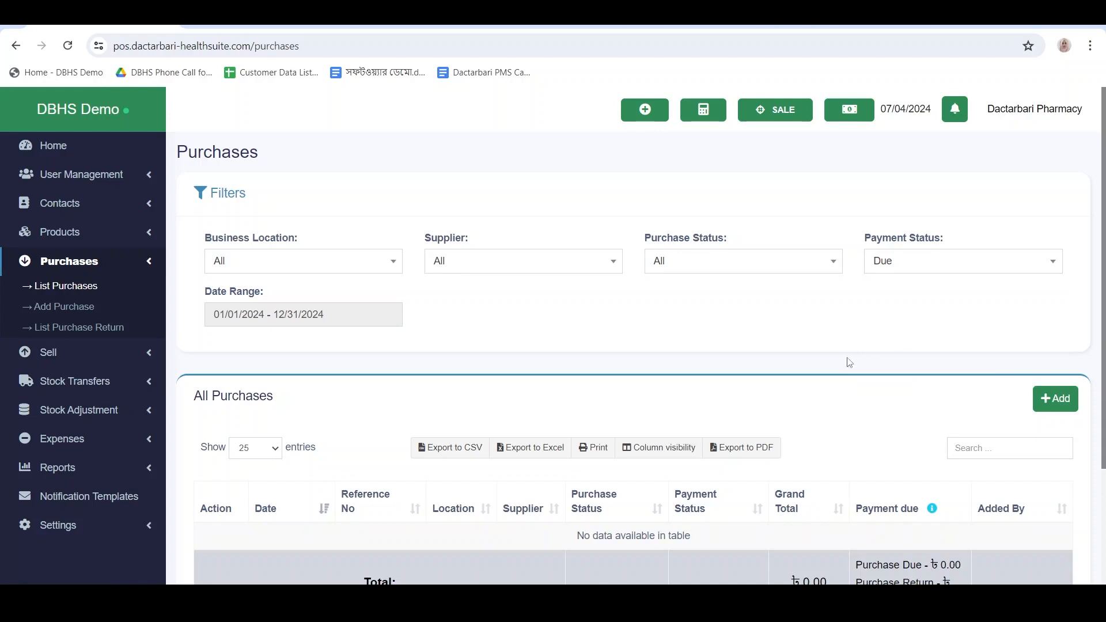
pyautogui.scroll(-3, 847, 363)
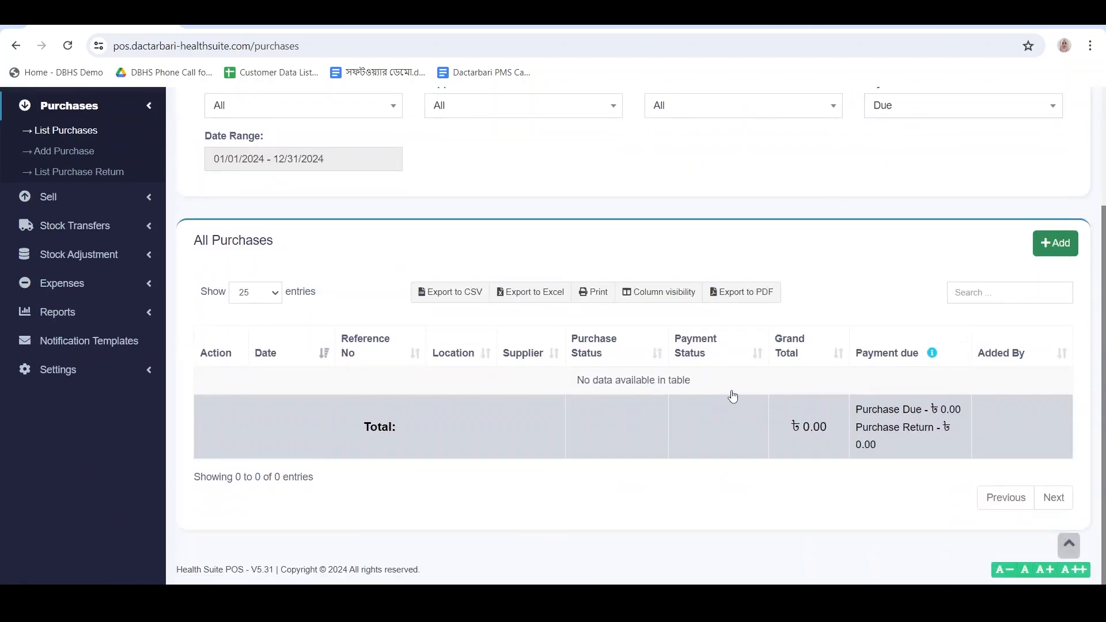
pyautogui.scroll(3, 730, 391)
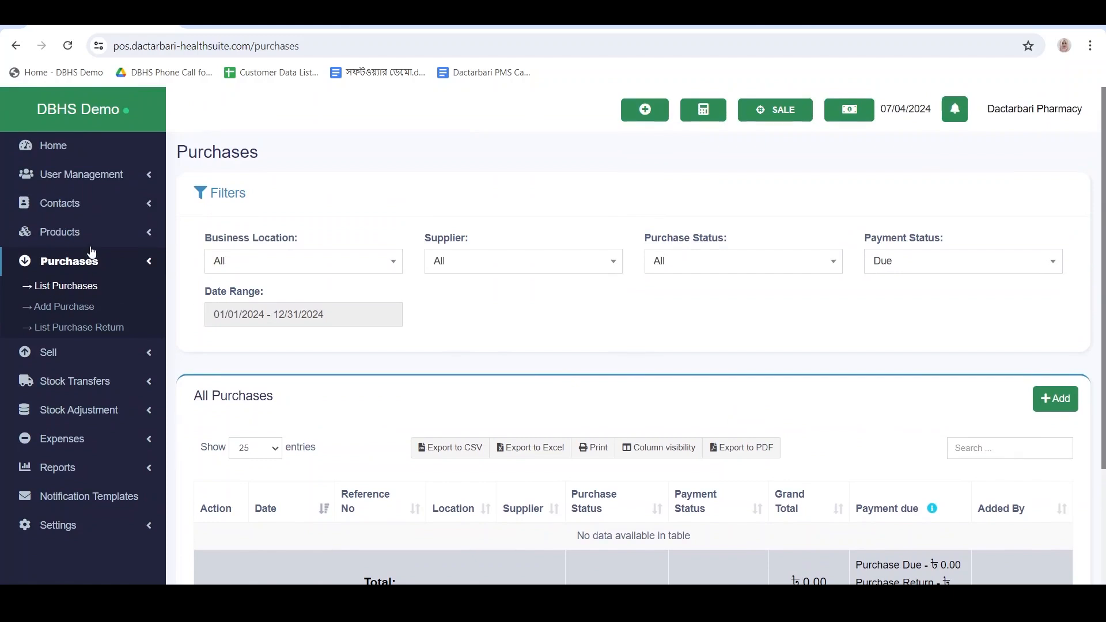
# - Open the Add Purchase form, look over its supplier, product, discount and tax fields, and open the purchase return list
pyautogui.click(77, 312)
pyautogui.scroll(-4, 541, 316)
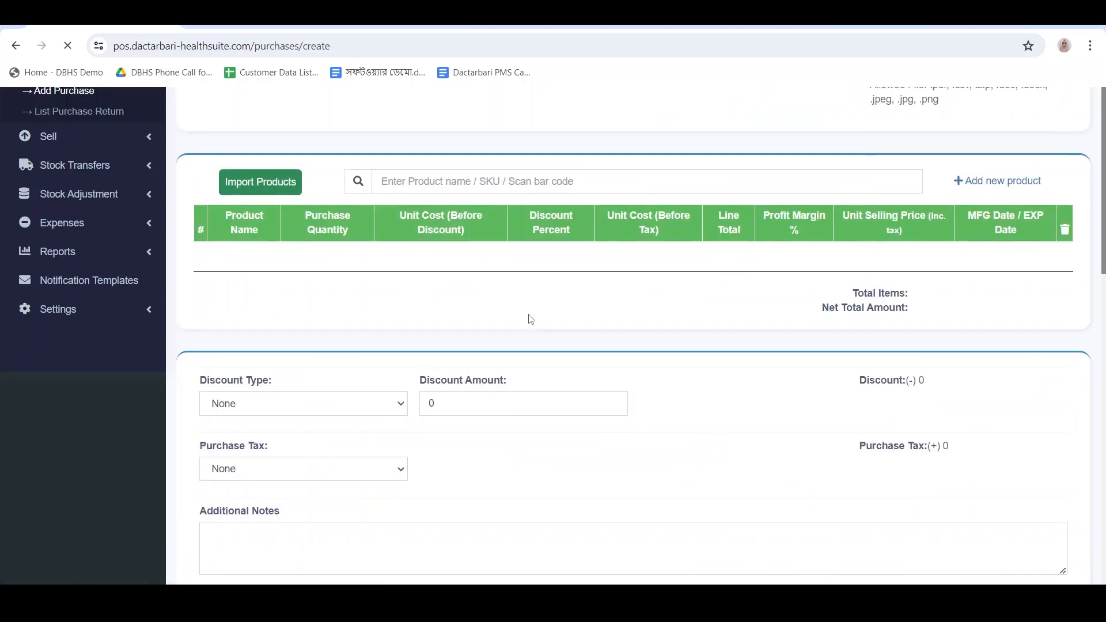
pyautogui.scroll(4, 530, 319)
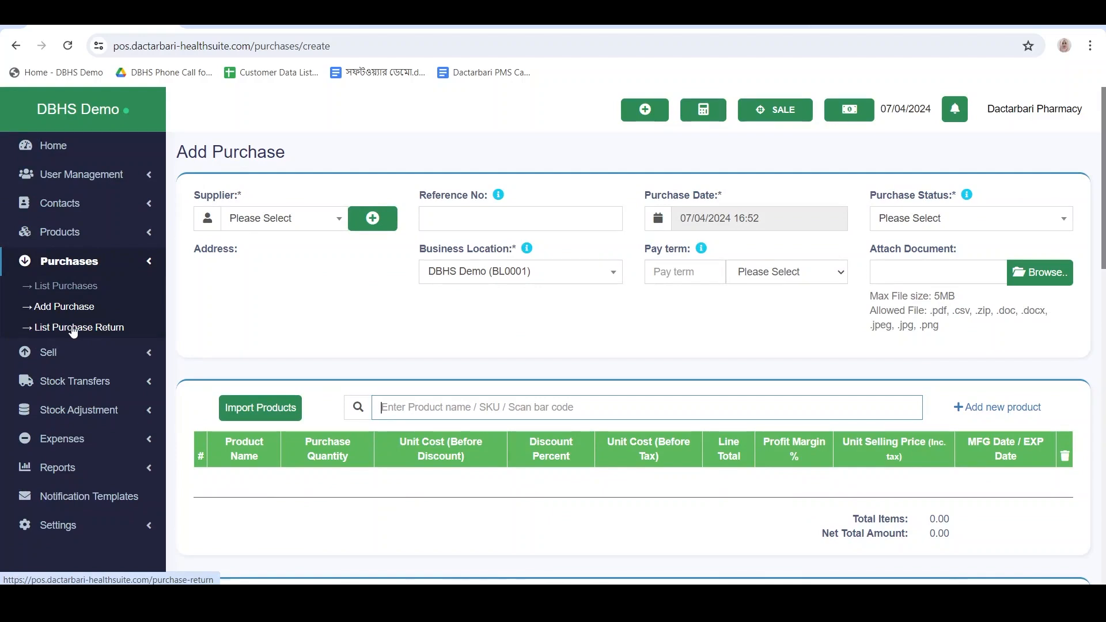
pyautogui.click(55, 328)
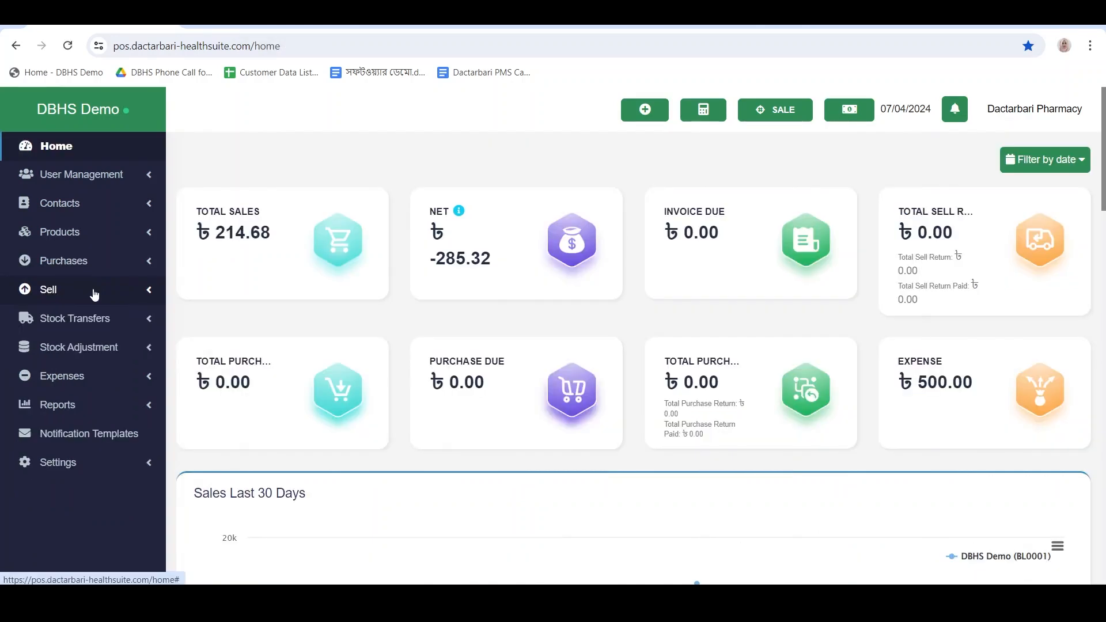
# - Open the list of all sales, review the invoices and payments, and look at the customer filter's options
pyautogui.click(89, 289)
pyautogui.scroll(-1, 84, 386)
pyautogui.scroll(-2, 83, 386)
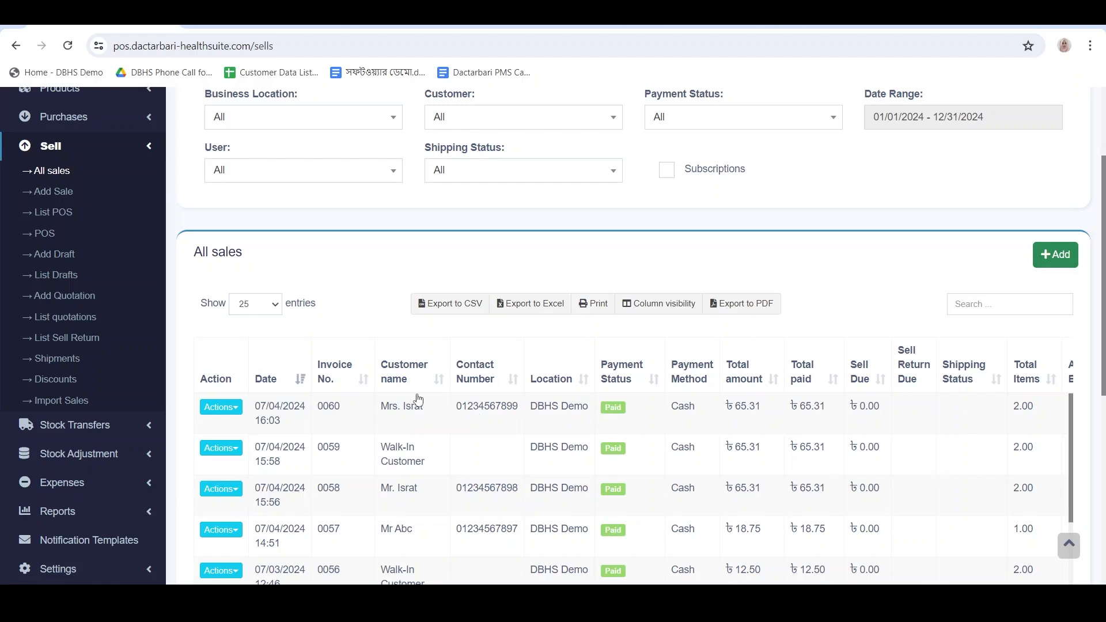
pyautogui.scroll(3, 413, 398)
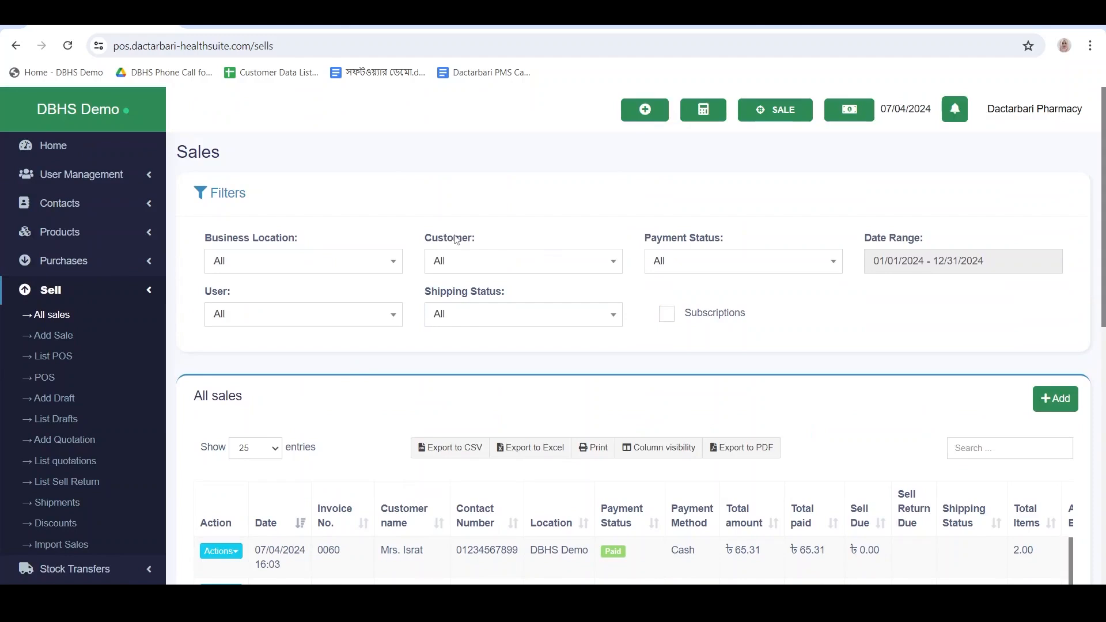
pyautogui.click(578, 261)
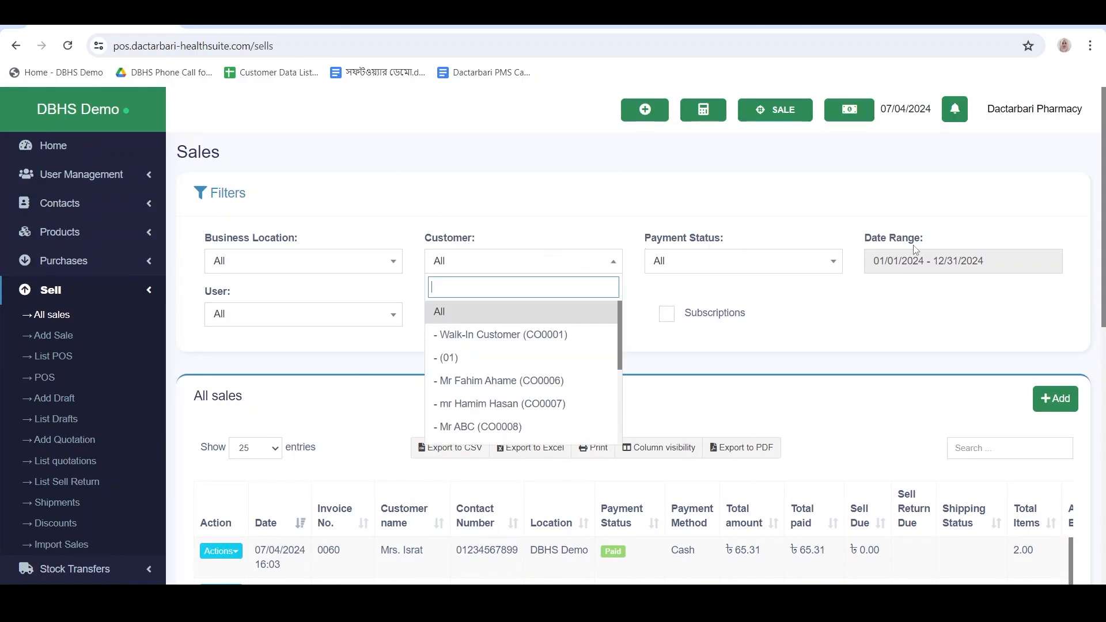
pyautogui.click(313, 300)
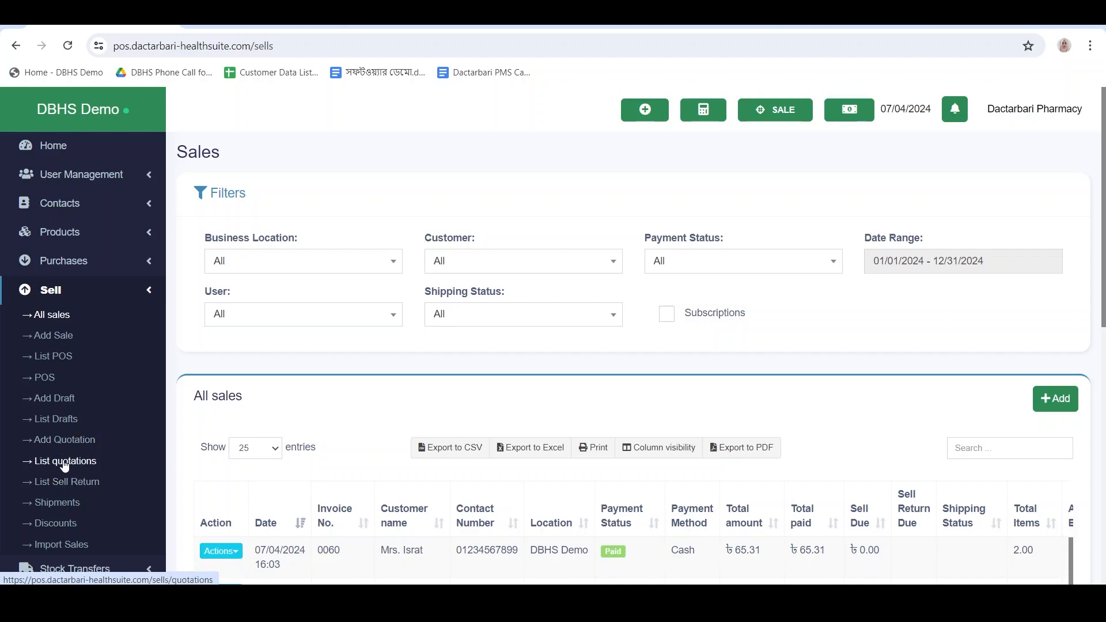
# - Open the quotations list, review its entries, and open the sell return list
pyautogui.click(83, 464)
pyautogui.scroll(-1, 85, 456)
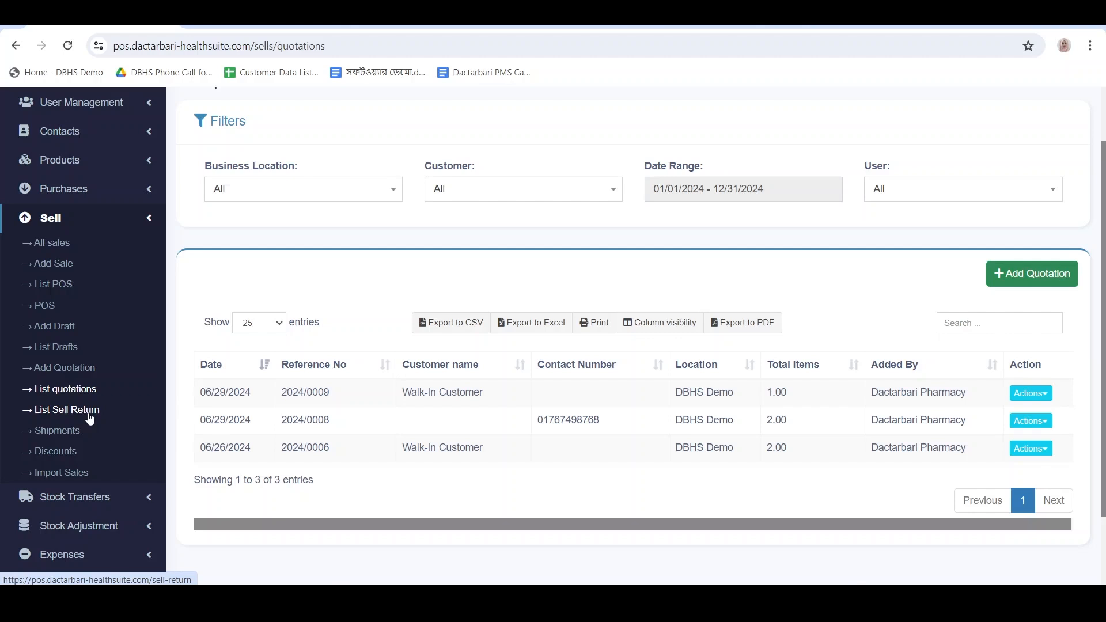
pyautogui.click(40, 410)
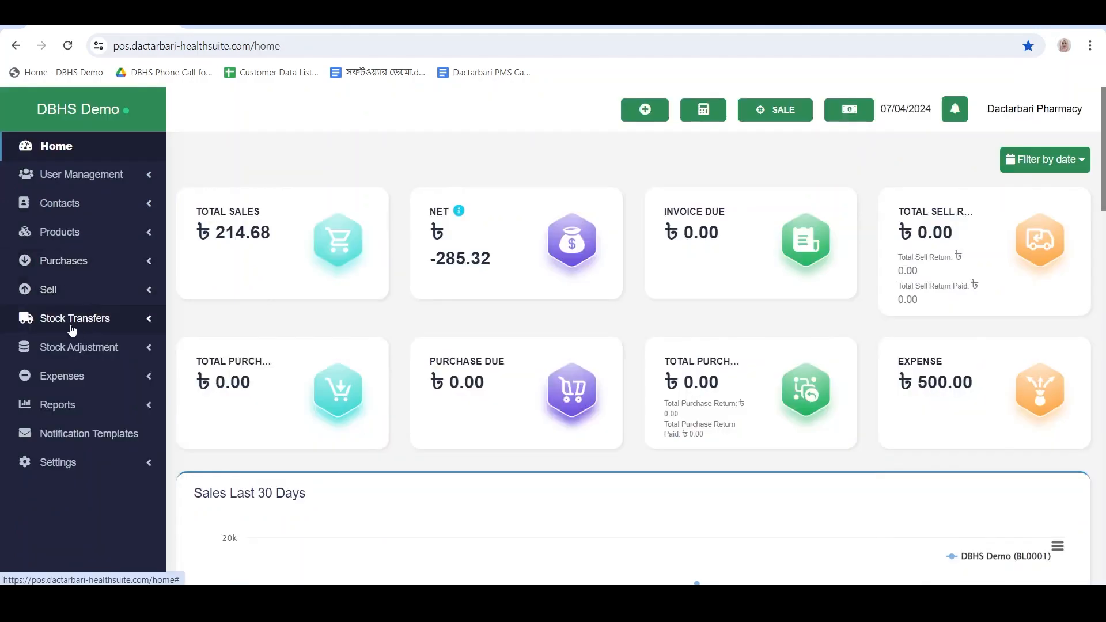
# - Show the available options for stock transfers and stock adjustments
pyautogui.click(113, 326)
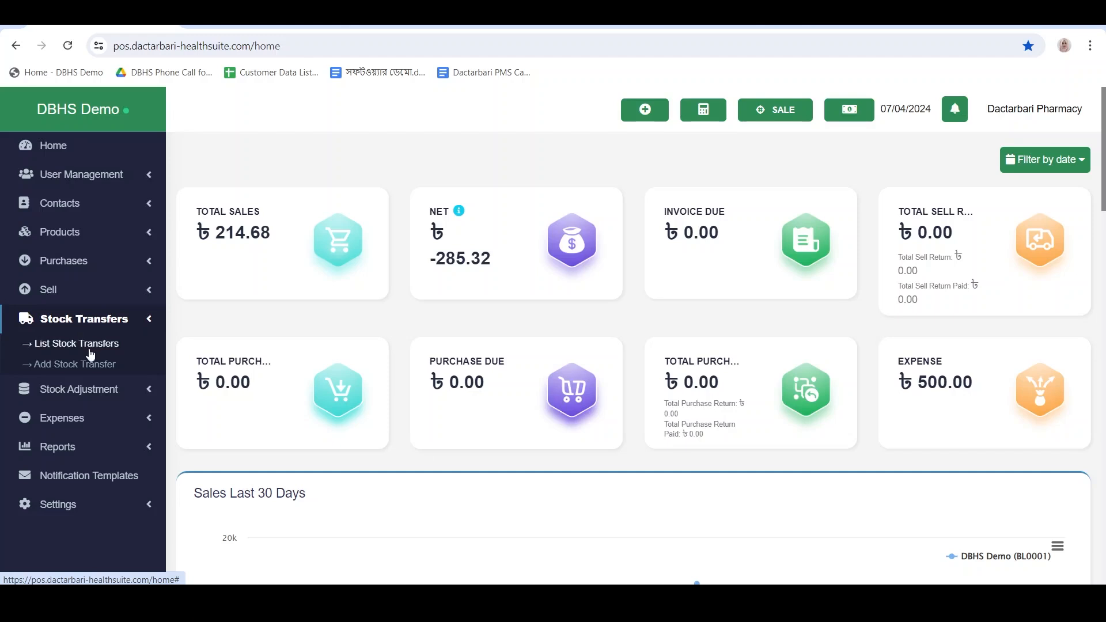
pyautogui.click(93, 320)
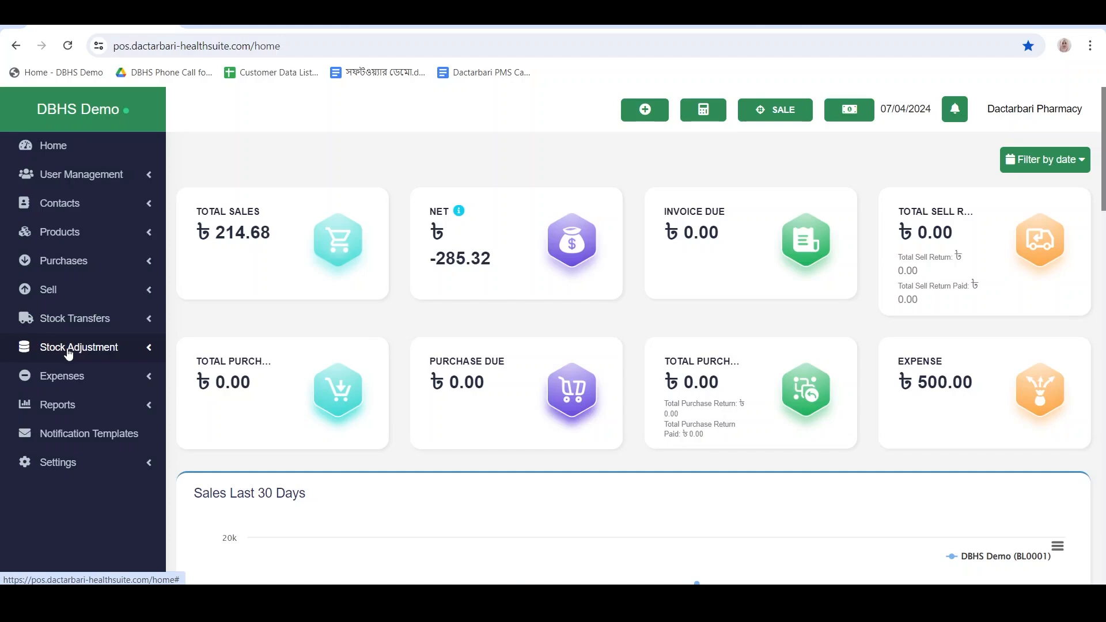
pyautogui.click(70, 353)
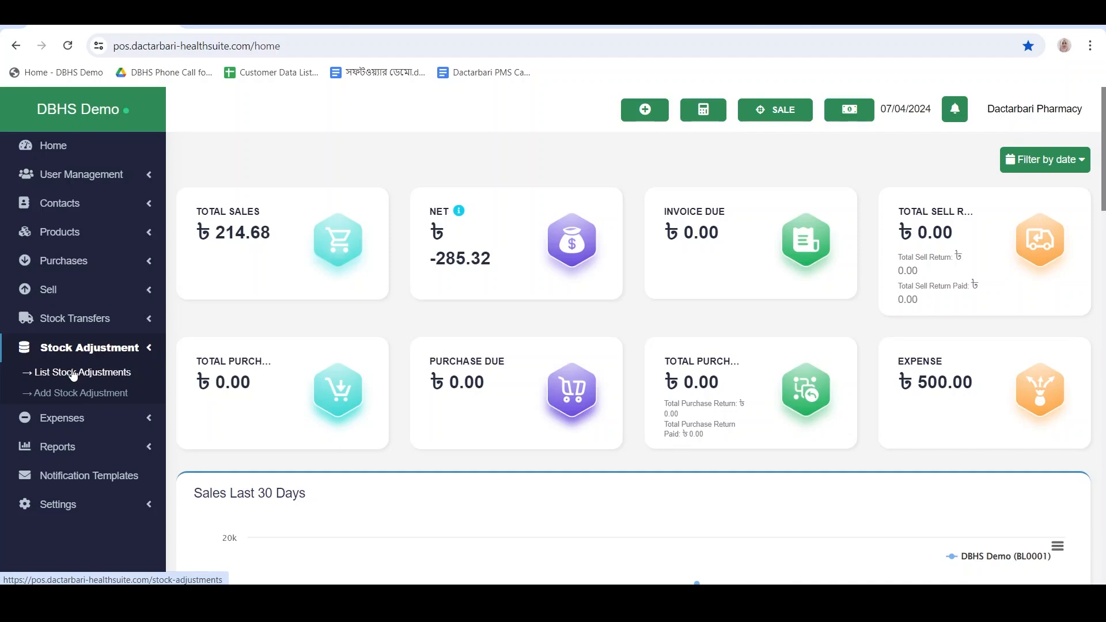
# - Open the Expense Categories page and review the expense categories
pyautogui.click(64, 418)
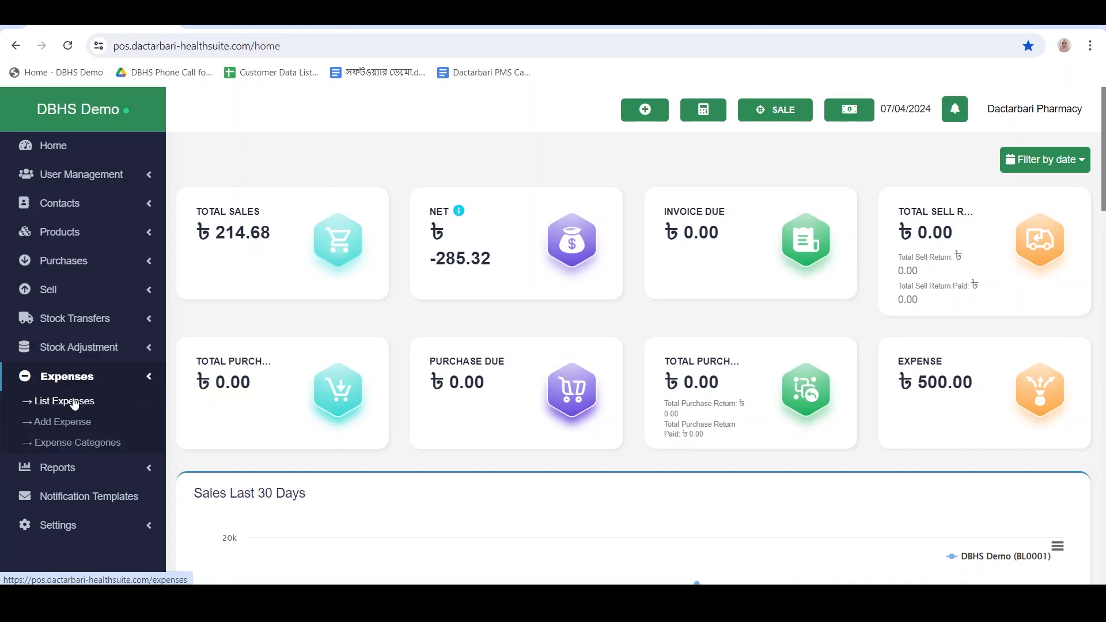
pyautogui.click(64, 442)
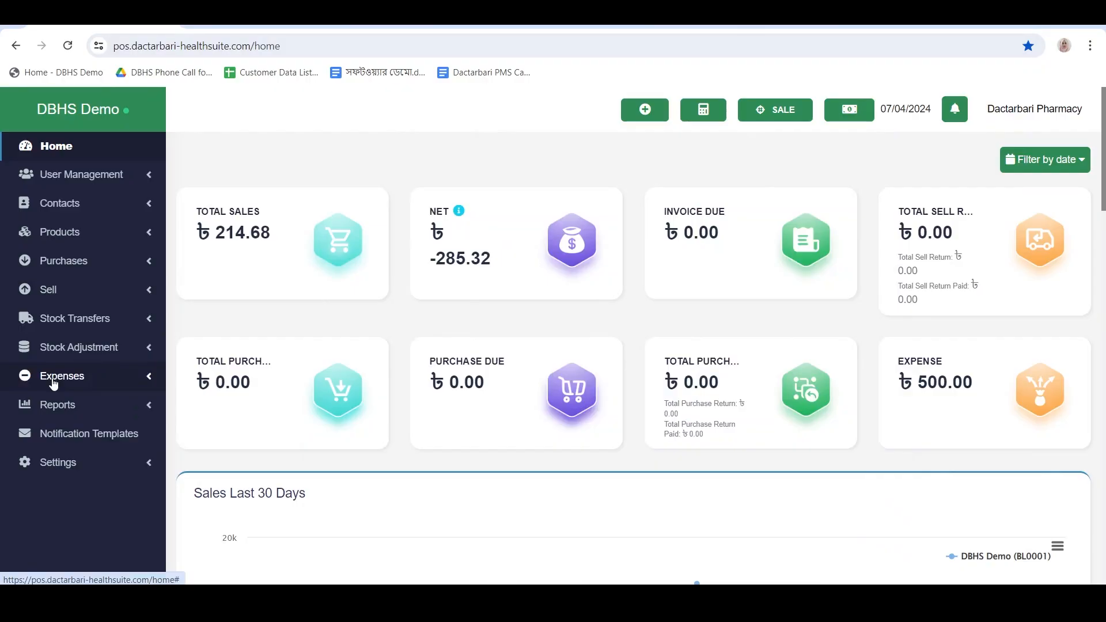
pyautogui.click(54, 381)
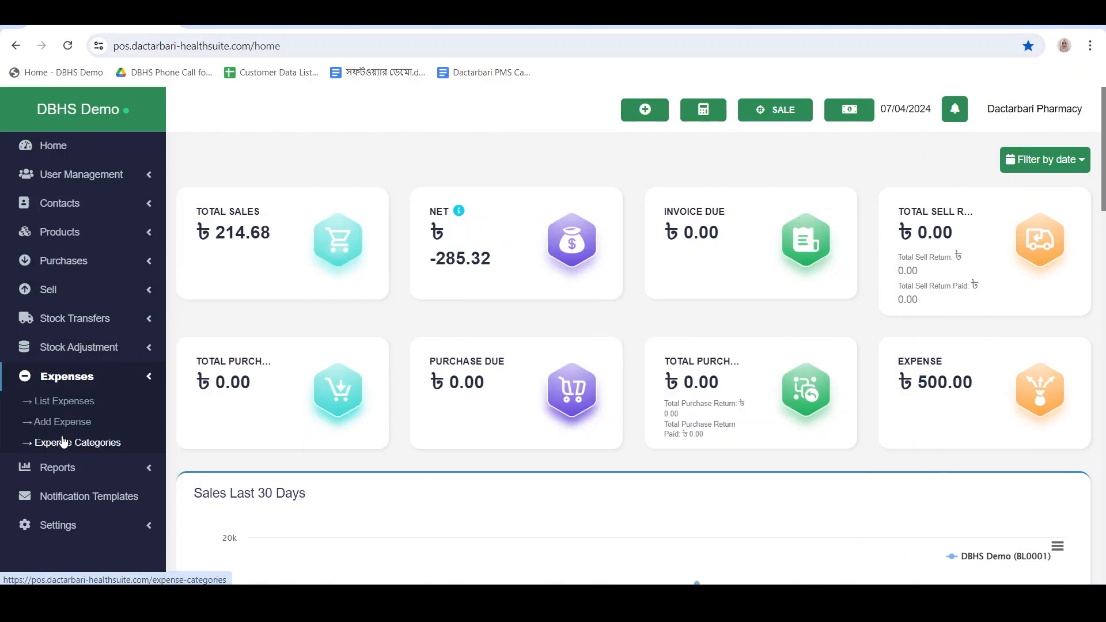
pyautogui.click(102, 443)
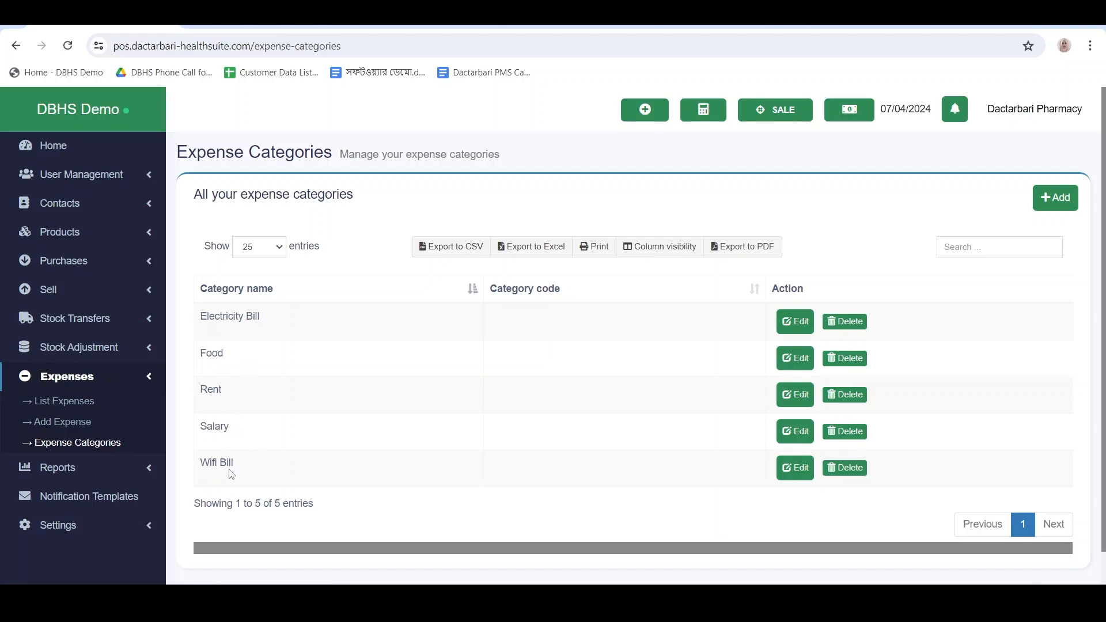
# - Open the expenses list to review its entries, and open the Add Expense form
pyautogui.click(83, 406)
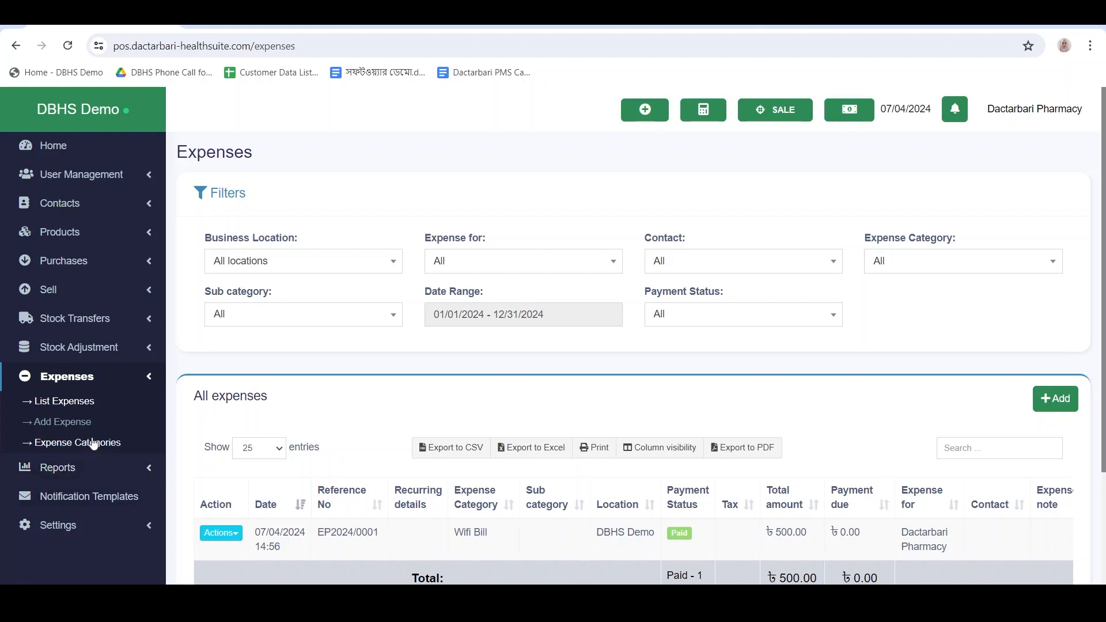
pyautogui.click(66, 425)
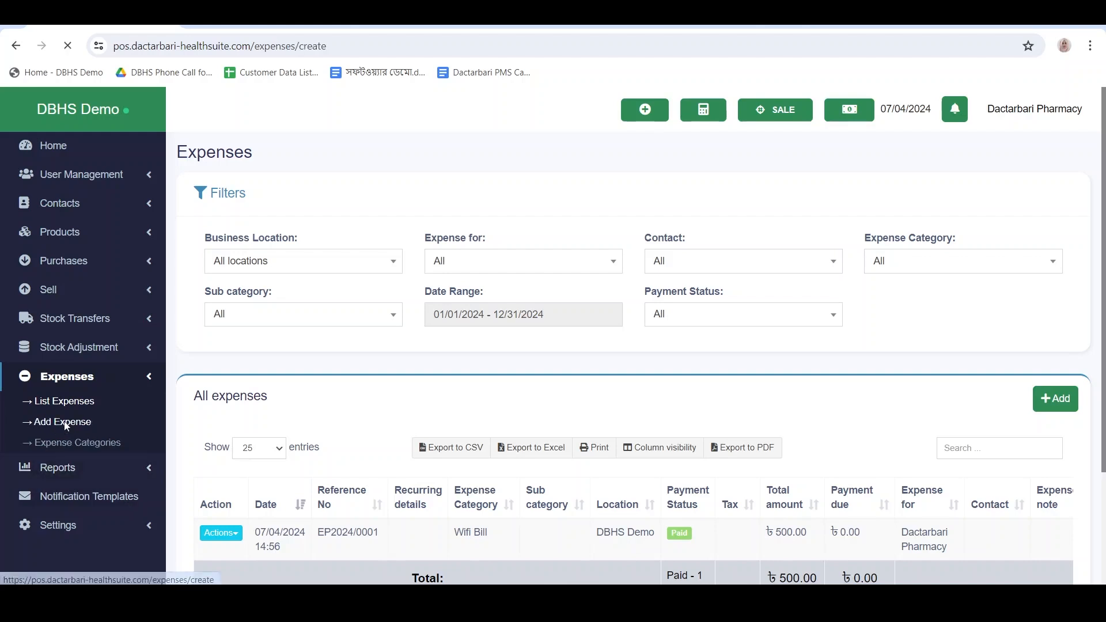
pyautogui.click(666, 219)
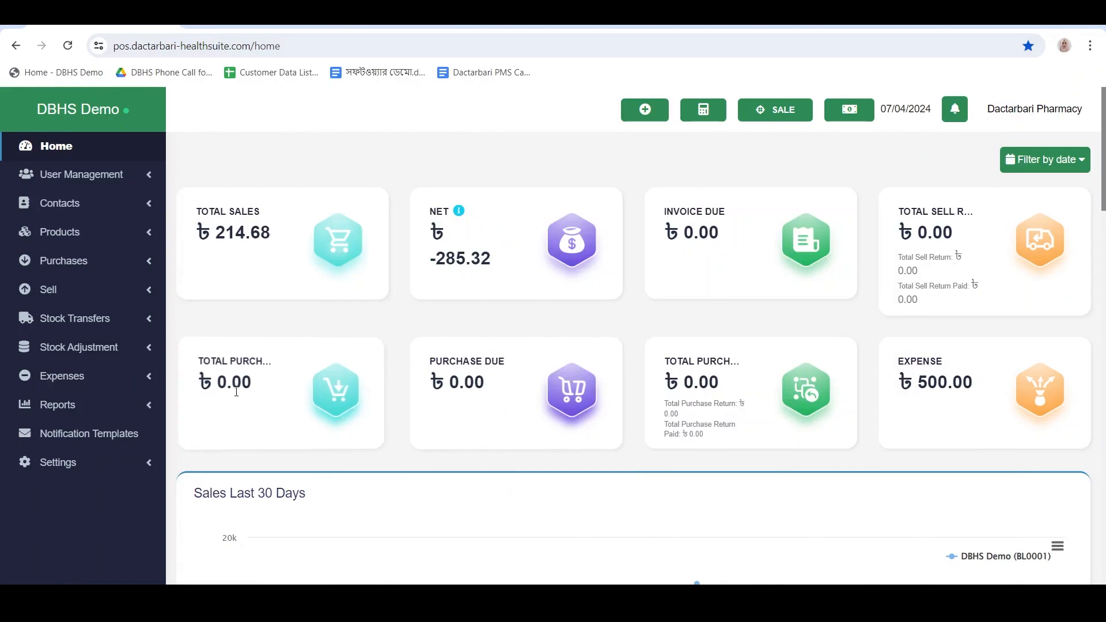
# - Open the Profit / Loss Report and examine its stock, purchase and sales figures, highlighting the gross profit and net profit
pyautogui.click(101, 410)
pyautogui.scroll(-1, 107, 412)
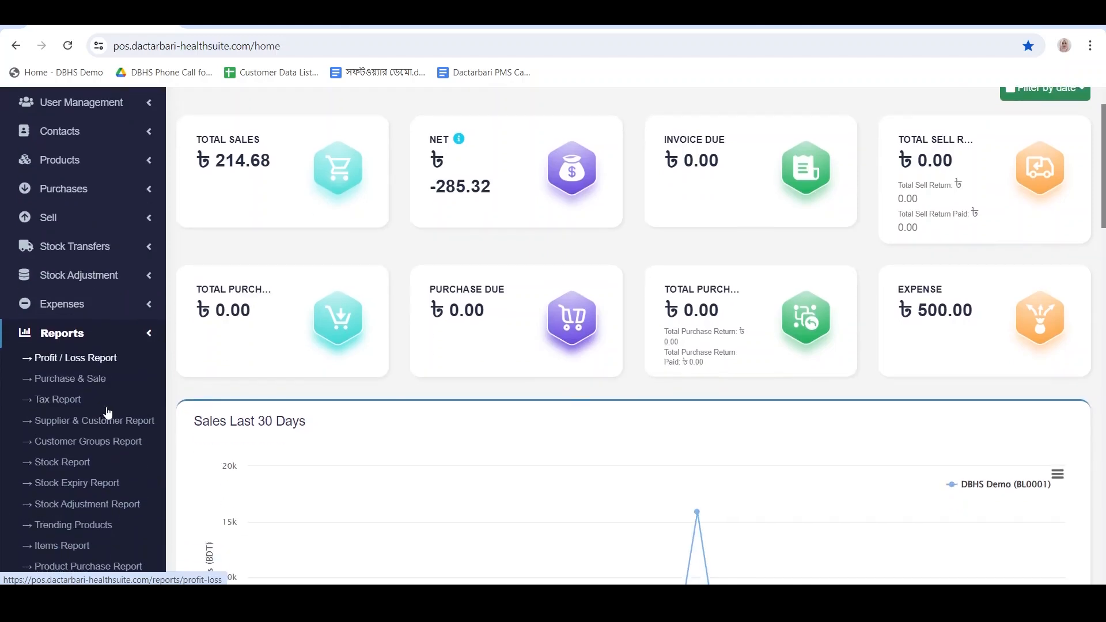
pyautogui.scroll(-1, 108, 412)
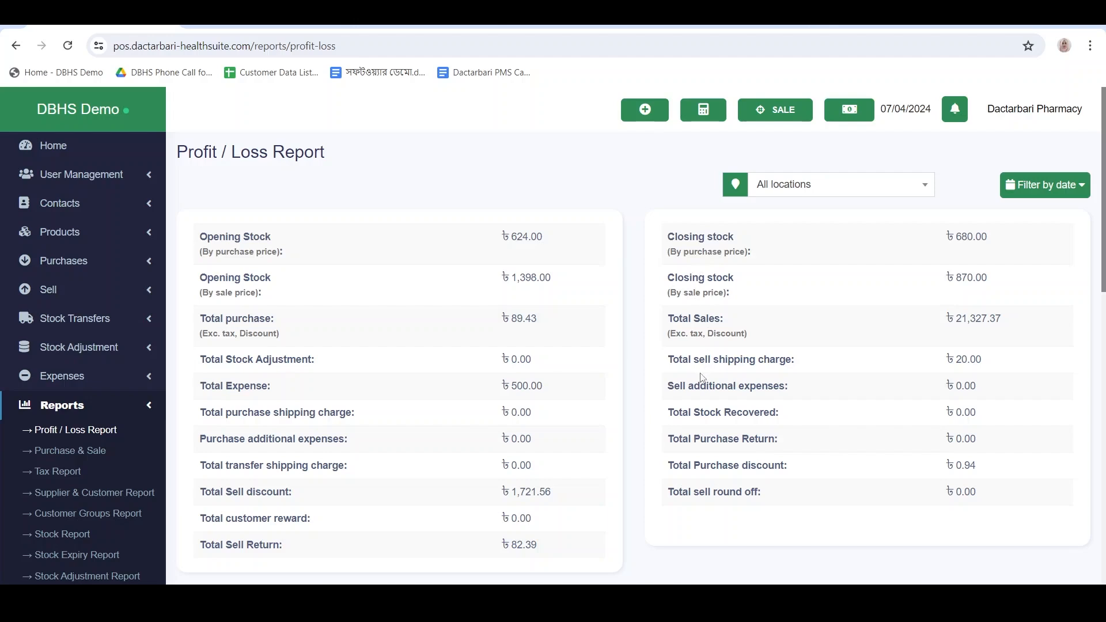
pyautogui.scroll(-4, 702, 378)
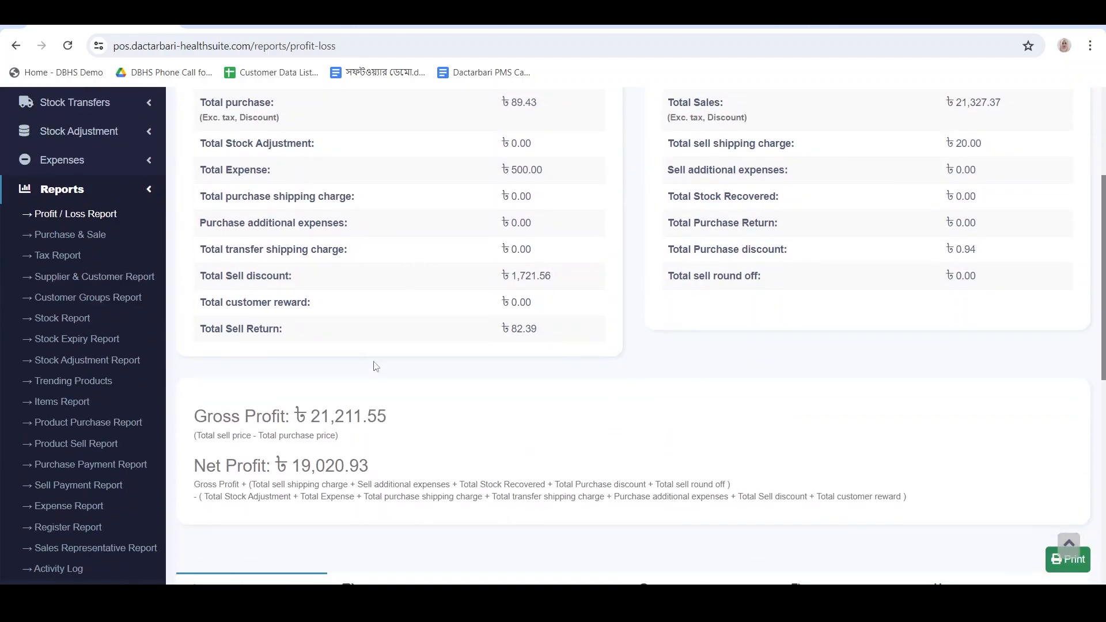
pyautogui.moveTo(192, 424); pyautogui.dragTo(387, 426)
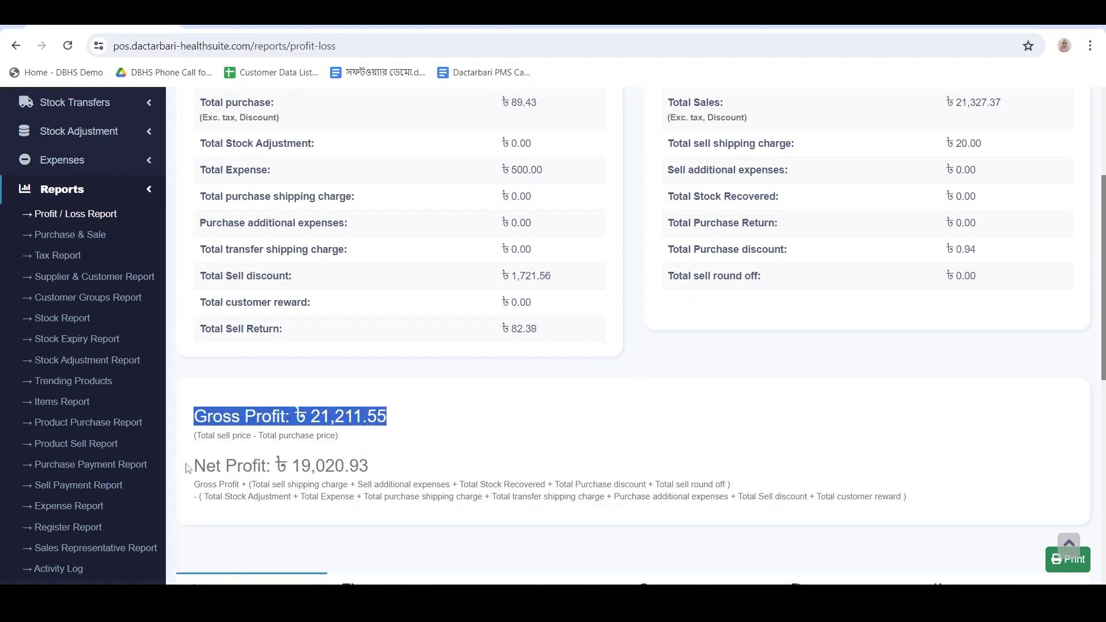
pyautogui.moveTo(186, 466); pyautogui.dragTo(378, 481)
# - Examine the gross profit by products in the Profit / Loss Report and return to the profit summary
pyautogui.scroll(-4, 432, 426)
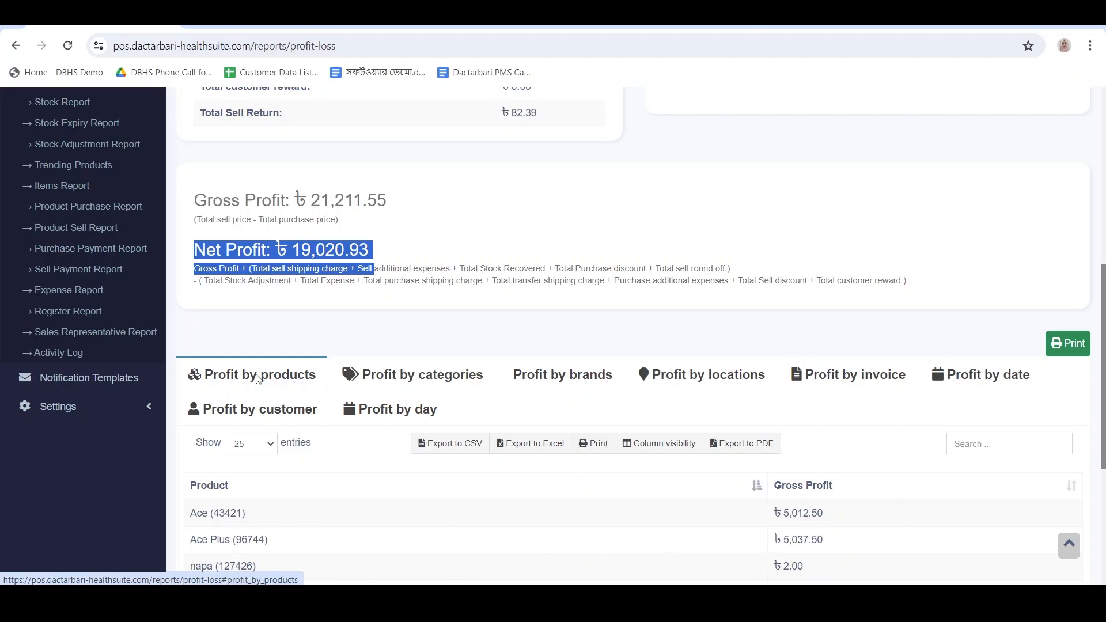
pyautogui.scroll(-1, 265, 385)
pyautogui.scroll(-3, 271, 398)
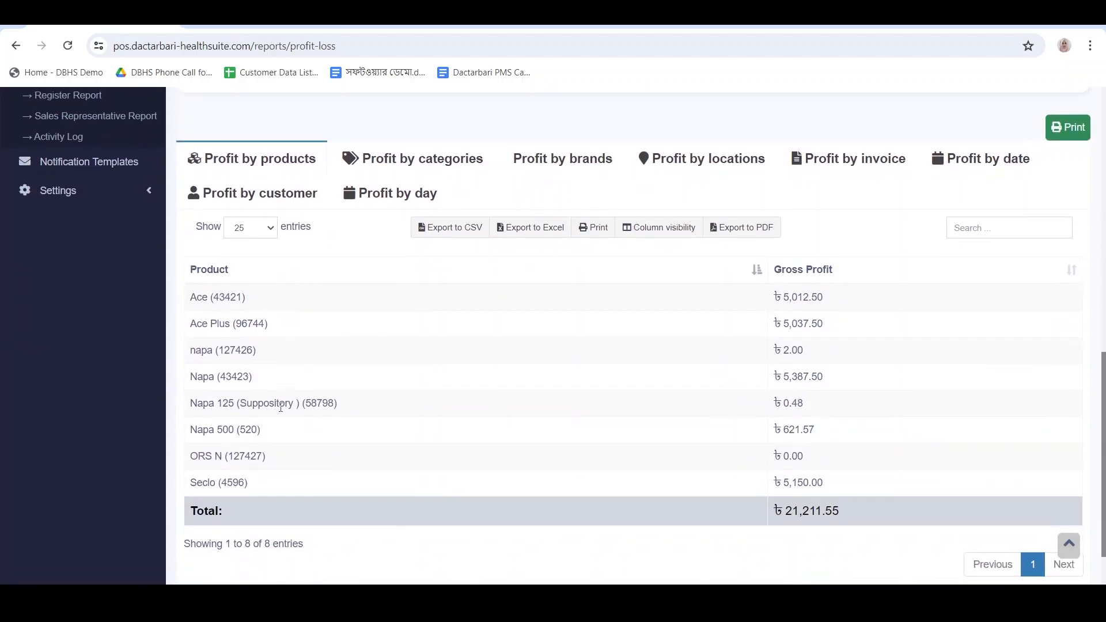
pyautogui.scroll(-2, 279, 407)
pyautogui.scroll(2, 278, 414)
pyautogui.scroll(6, 282, 414)
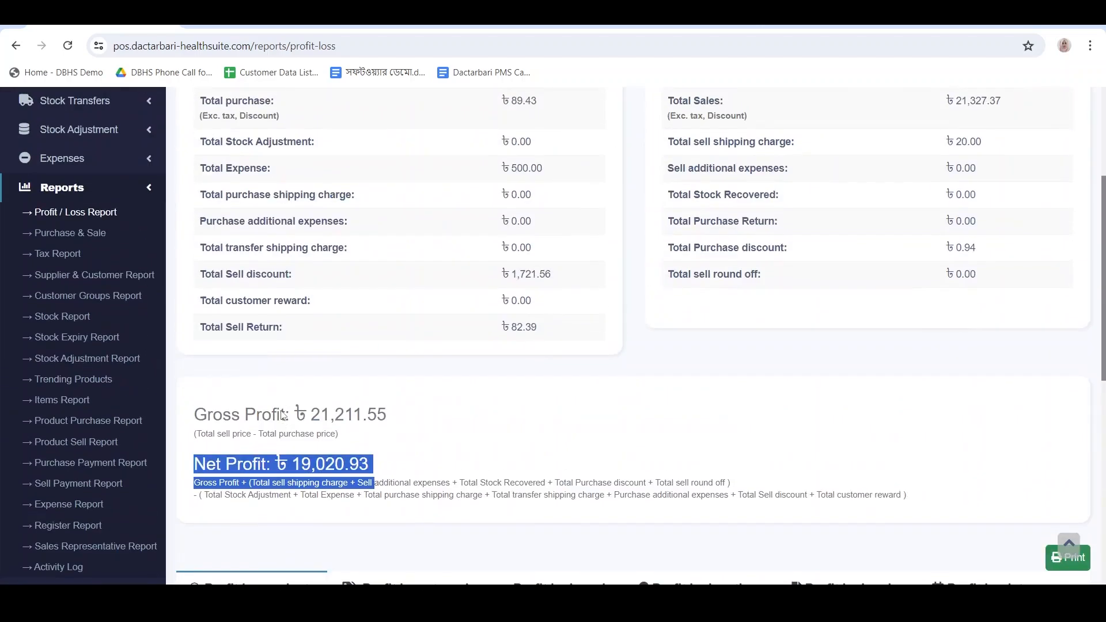